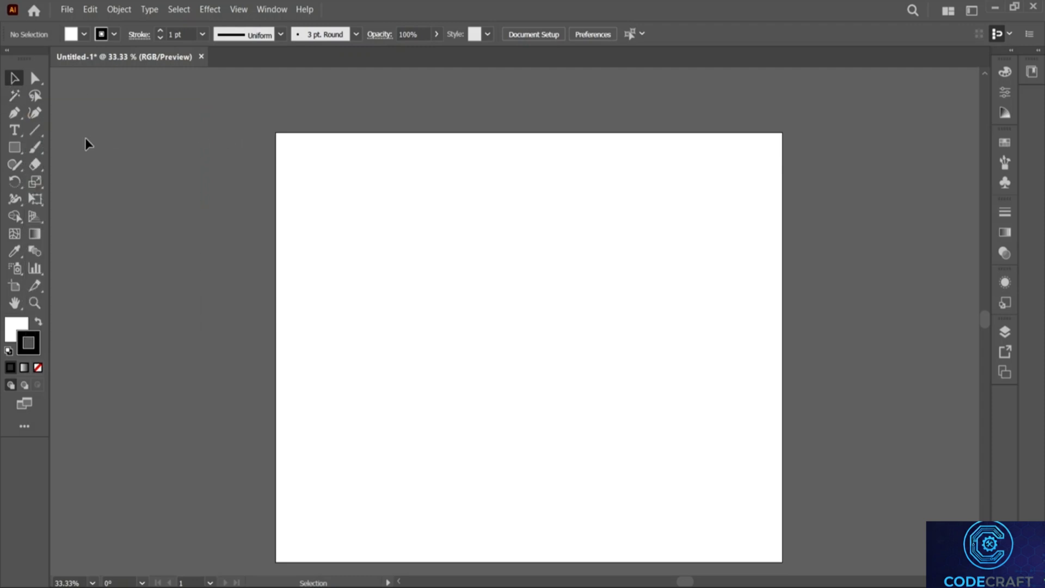
# - Draw two similar squares side by side near the artboard's upper-left corner with the Rectangle tool
pyautogui.click(15, 147)
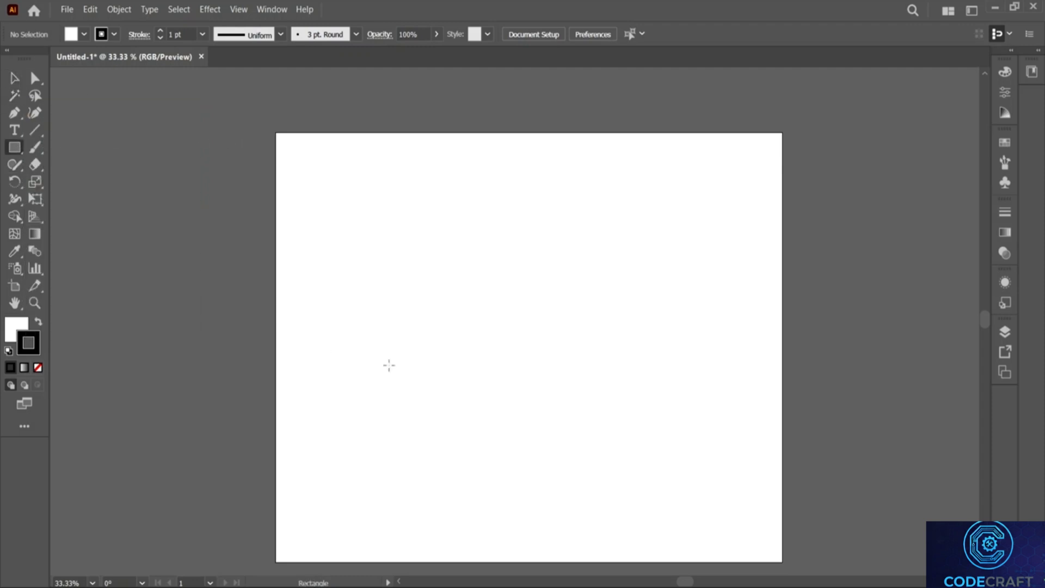
pyautogui.rightClick(14, 147)
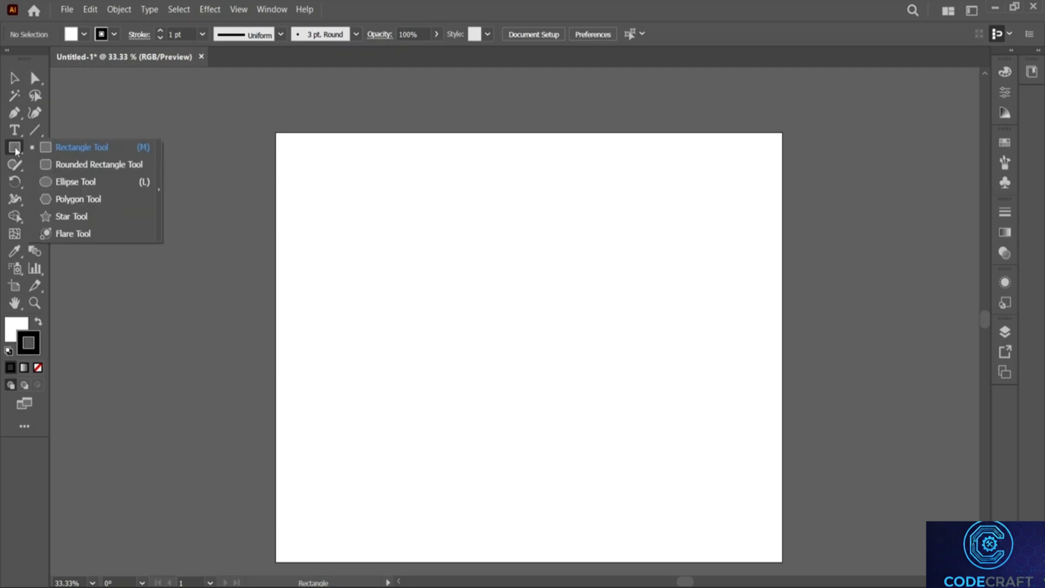
pyautogui.click(77, 154)
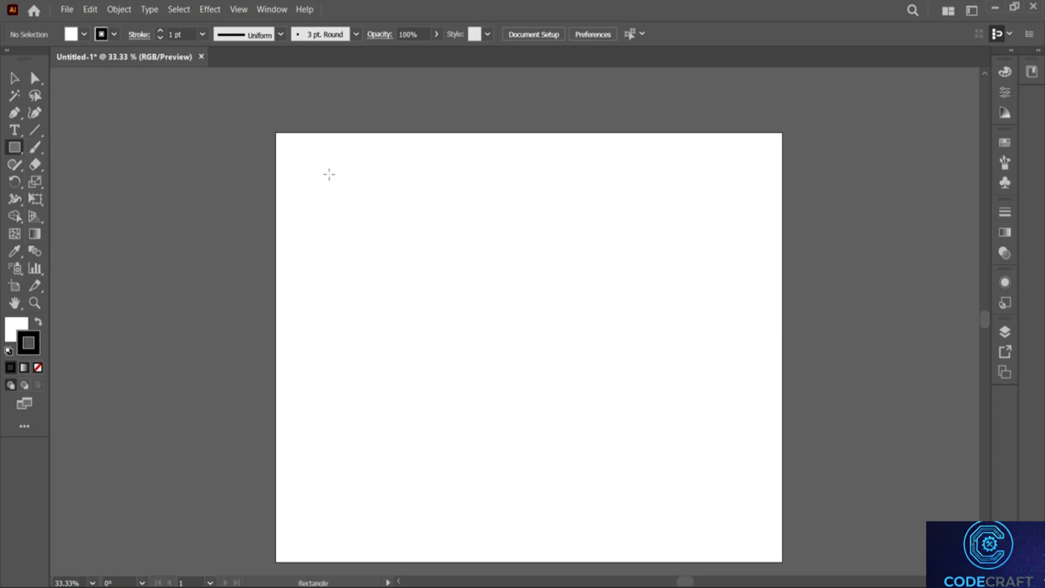
pyautogui.moveTo(315, 163)
pyautogui.mouseDown()
pyautogui.moveTo(384, 223)
pyautogui.moveTo(374, 224)
pyautogui.mouseUp()
pyautogui.moveTo(426, 162); pyautogui.dragTo(484, 224)
# - Draw a rounded square below the first square and duplicate it beneath the second square
pyautogui.click(15, 147)
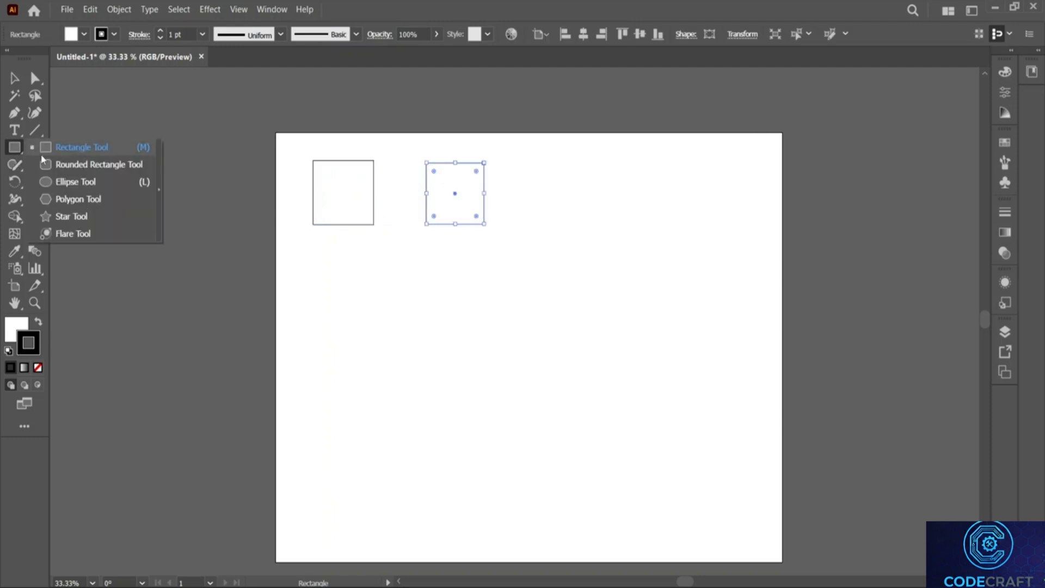
pyautogui.click(81, 164)
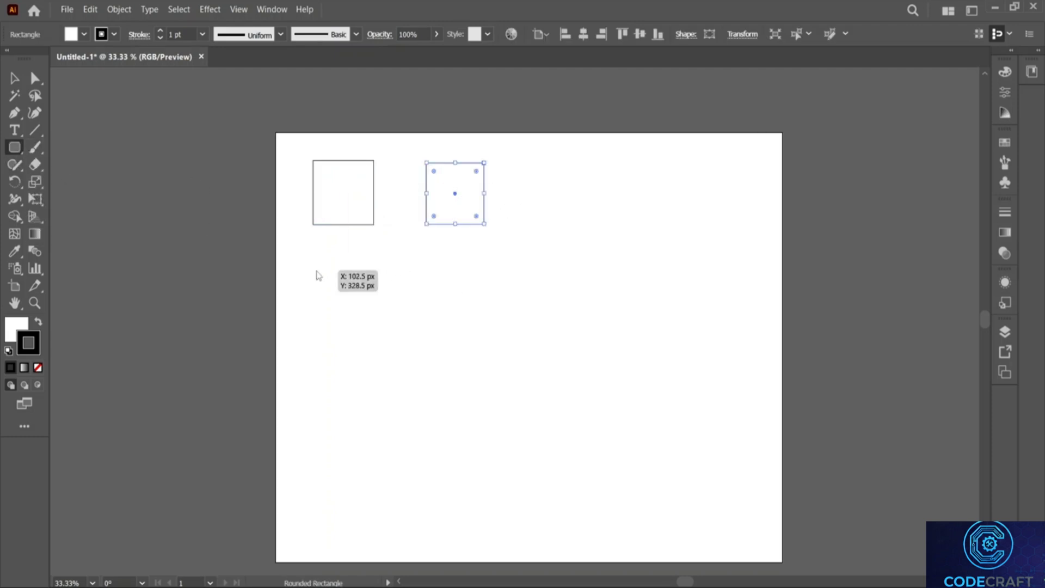
pyautogui.moveTo(316, 270); pyautogui.dragTo(382, 341)
pyautogui.moveTo(354, 308)
pyautogui.mouseDown()
pyautogui.moveTo(479, 306)
pyautogui.moveTo(352, 305)
pyautogui.moveTo(356, 317)
pyautogui.mouseUp()
pyautogui.press('v')
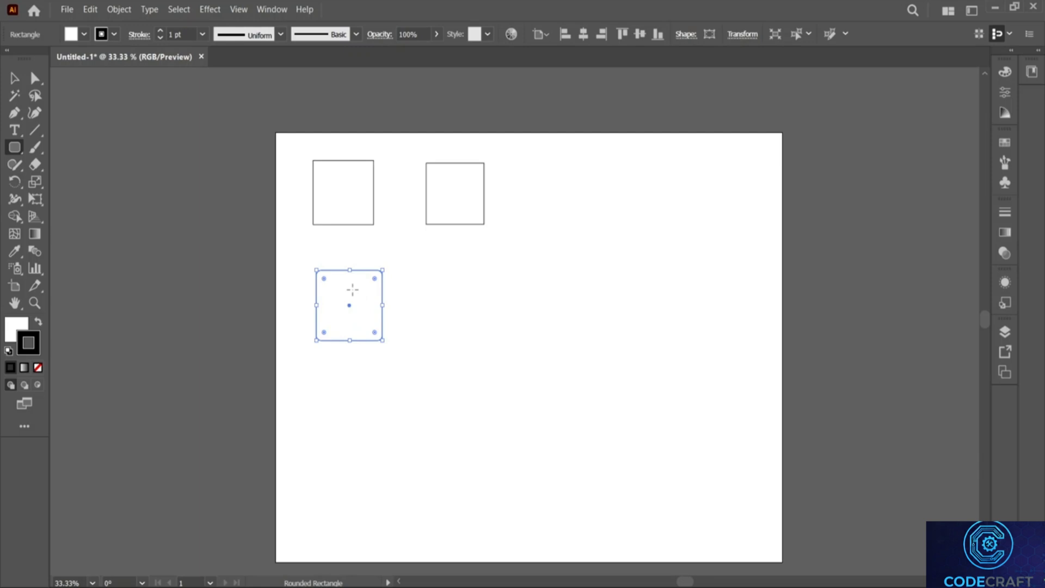
pyautogui.press('v')
pyautogui.moveTo(352, 296); pyautogui.dragTo(462, 301)
# - Draw a circle below the first rounded square and duplicate it beneath the second rounded square
pyautogui.click(12, 148)
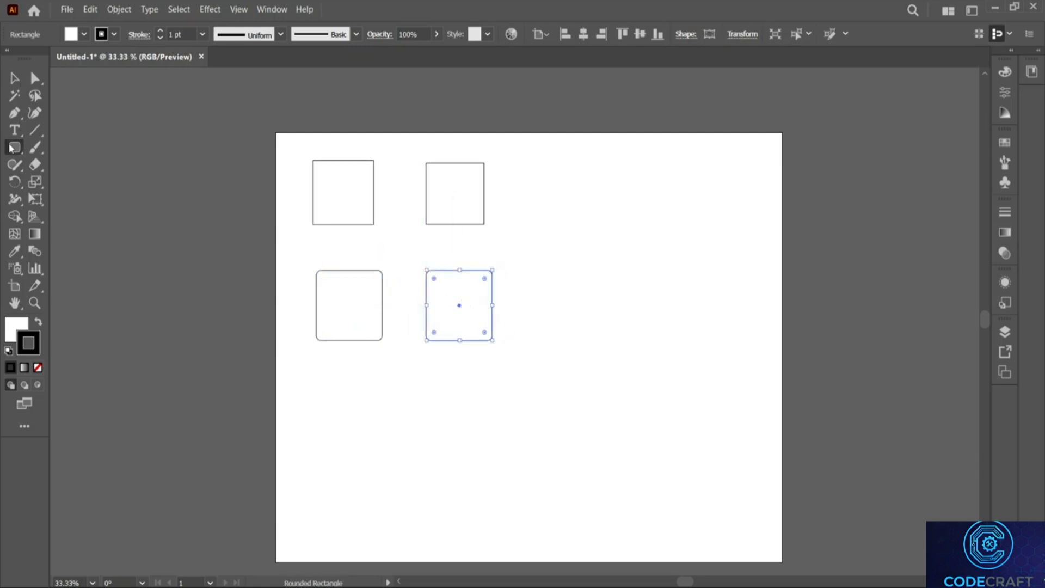
pyautogui.click(75, 181)
pyautogui.moveTo(328, 403); pyautogui.dragTo(392, 449)
pyautogui.press('x')
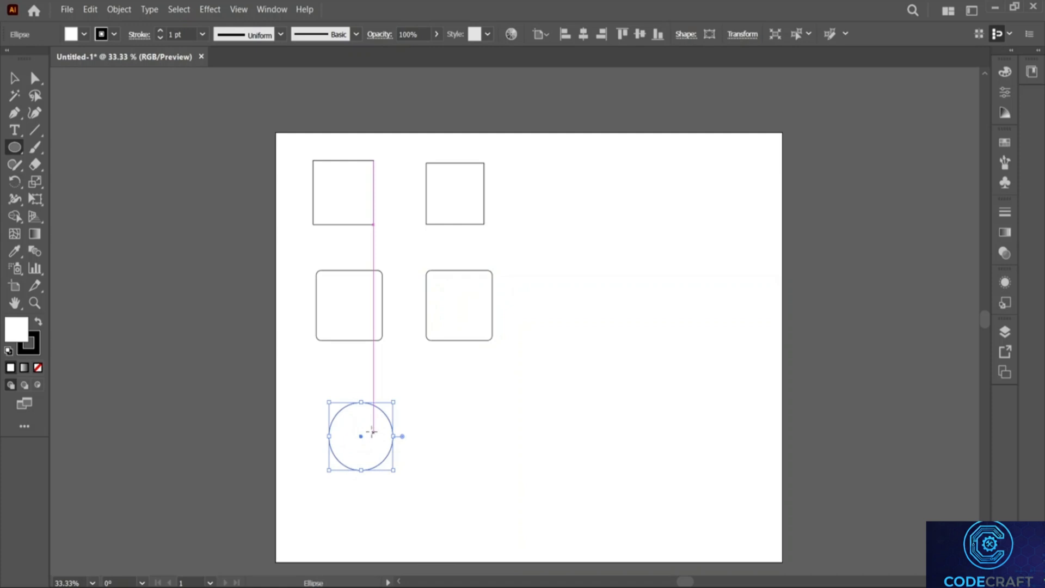
pyautogui.press('v')
pyautogui.moveTo(367, 431); pyautogui.dragTo(471, 428)
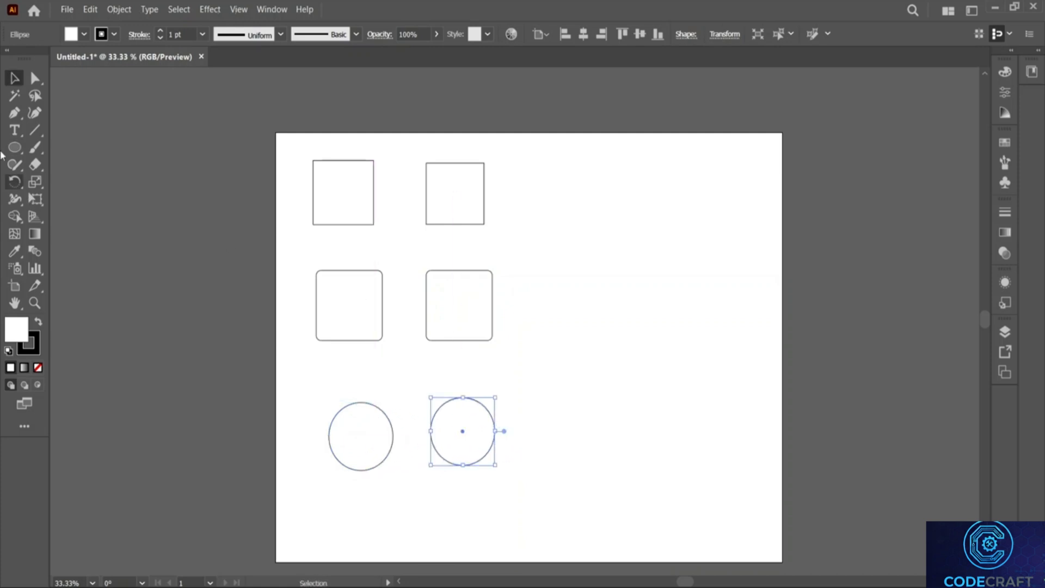
# - Draw a small and a large five-pointed star beside the squares and place the large star below the small one
pyautogui.moveTo(15, 147); pyautogui.dragTo(85, 217)
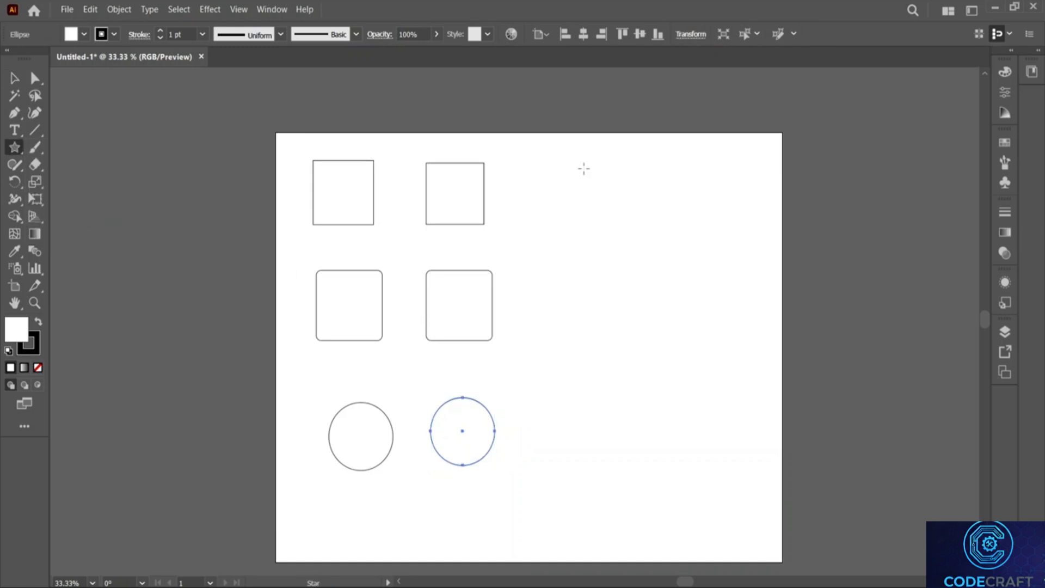
pyautogui.moveTo(565, 172)
pyautogui.mouseDown()
pyautogui.moveTo(604, 203)
pyautogui.moveTo(582, 193)
pyautogui.mouseUp()
pyautogui.moveTo(644, 170); pyautogui.dragTo(684, 198)
pyautogui.press('v')
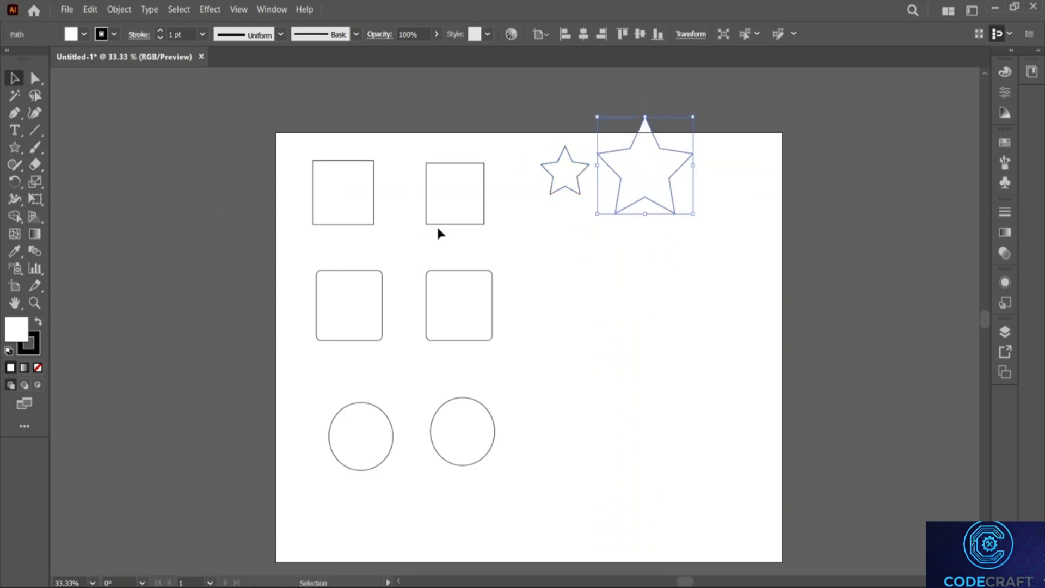
pyautogui.moveTo(657, 164); pyautogui.dragTo(609, 322)
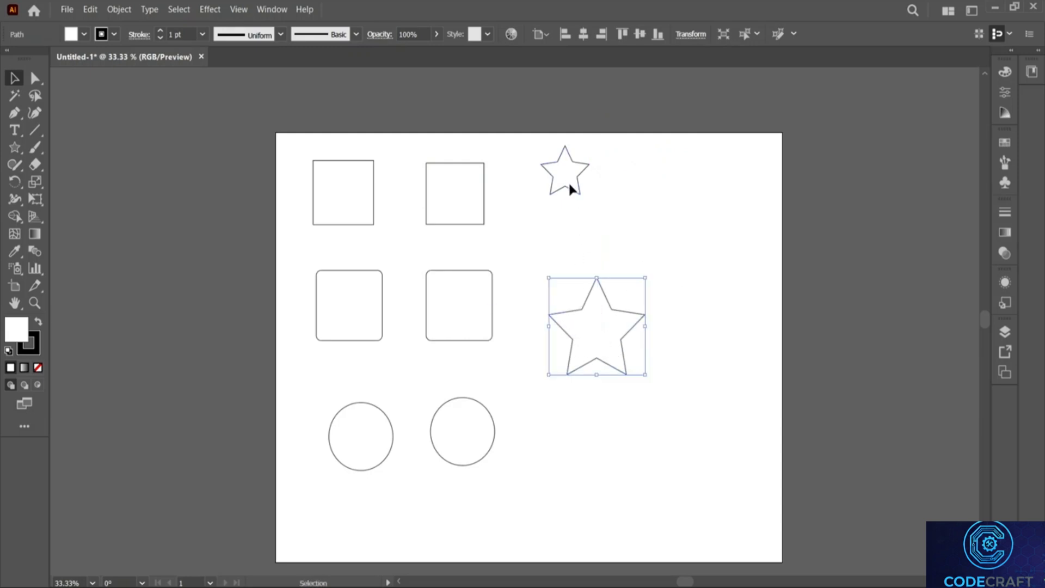
pyautogui.moveTo(569, 189); pyautogui.dragTo(570, 223)
# - Fill the first square with light yellow F0FF6A and the second square with bright sky blue
pyautogui.click(1006, 72)
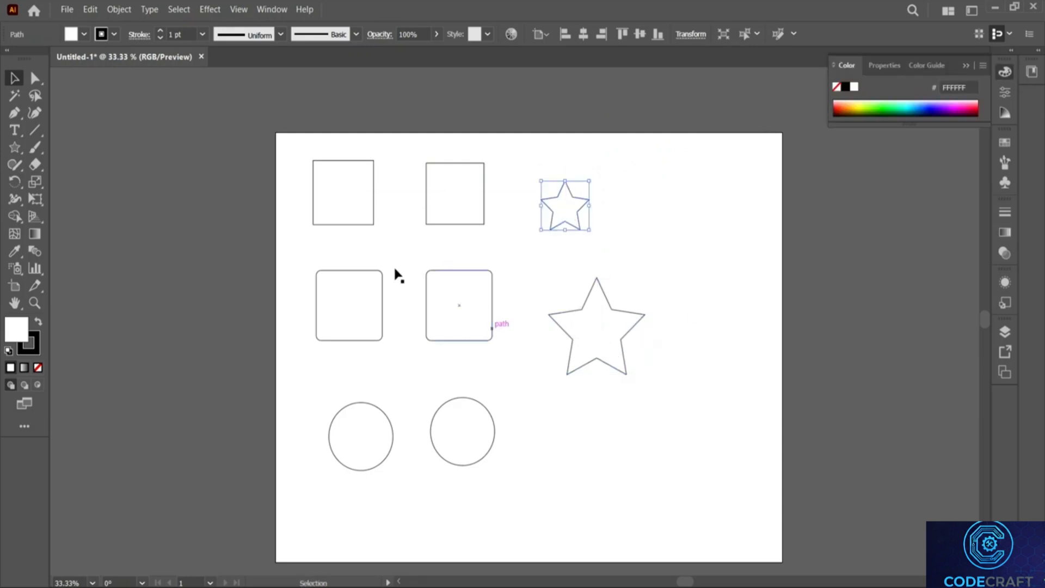
pyautogui.click(344, 200)
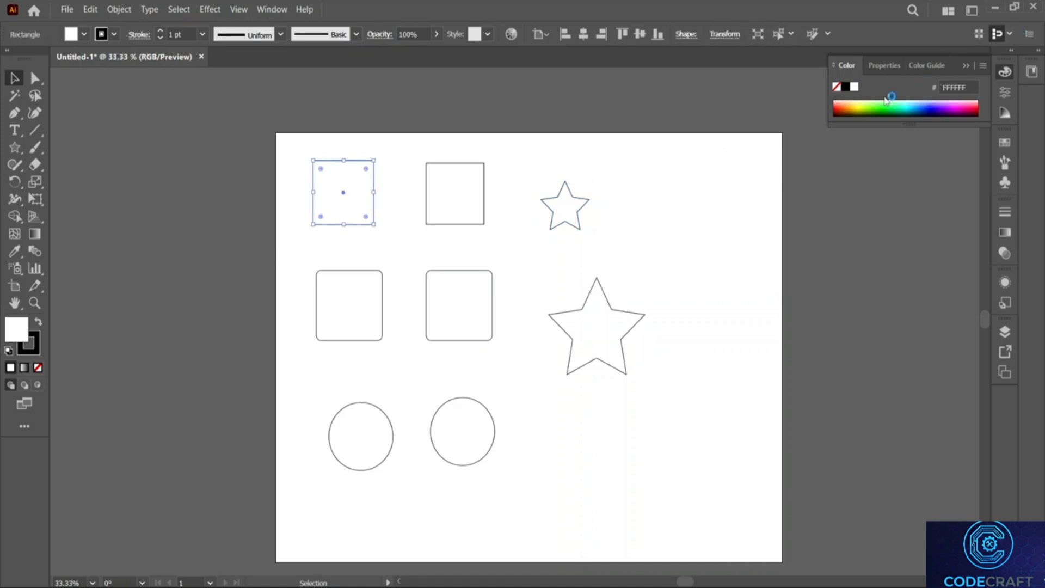
pyautogui.click(864, 108)
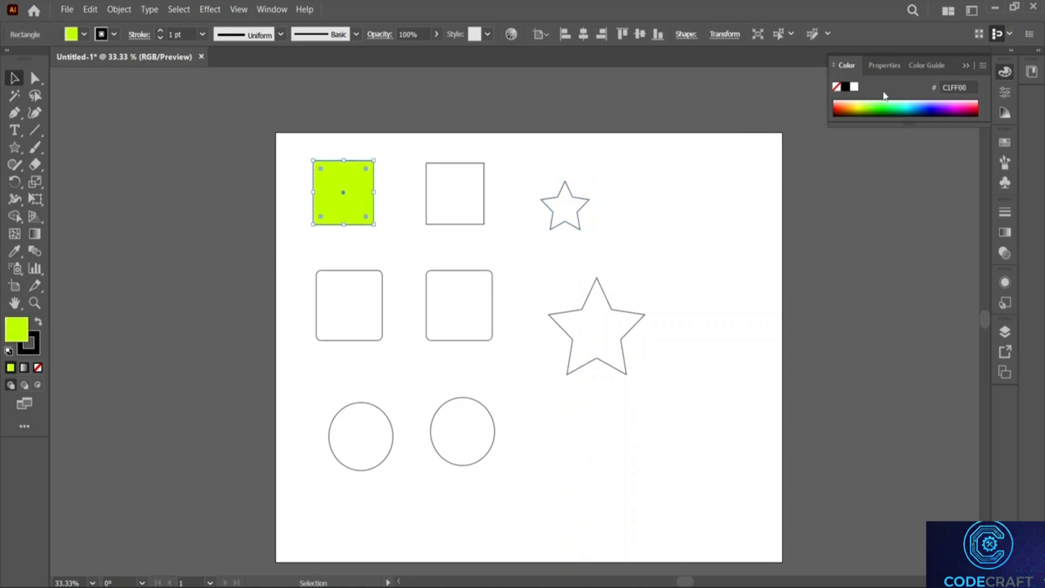
pyautogui.click(859, 111)
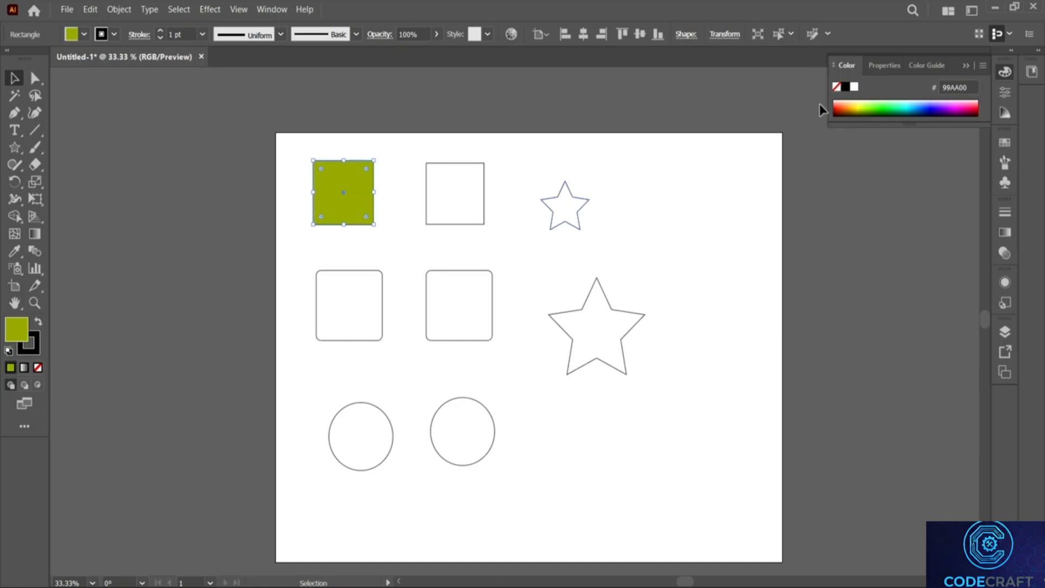
pyautogui.click(861, 103)
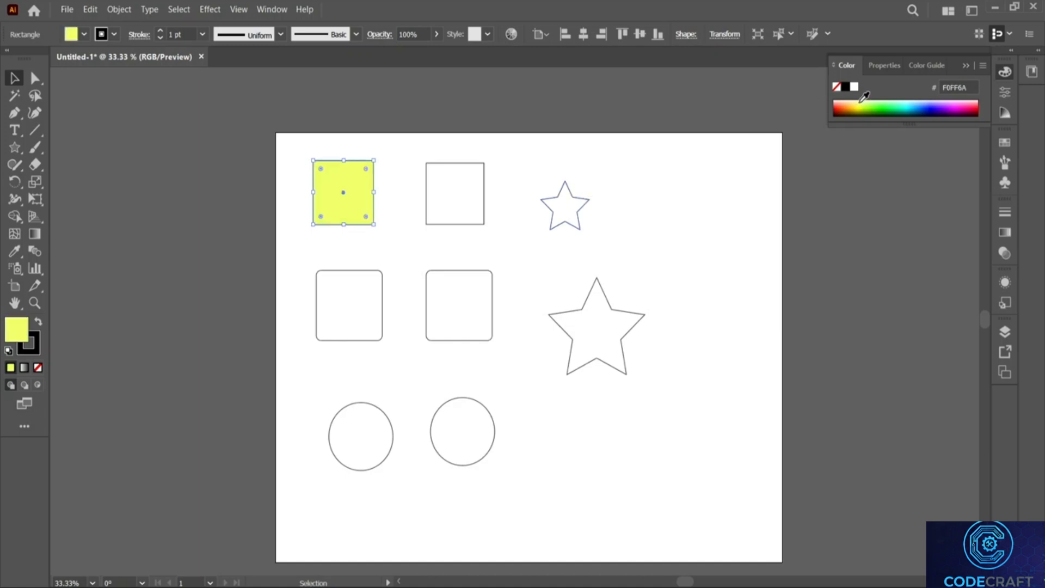
pyautogui.click(443, 203)
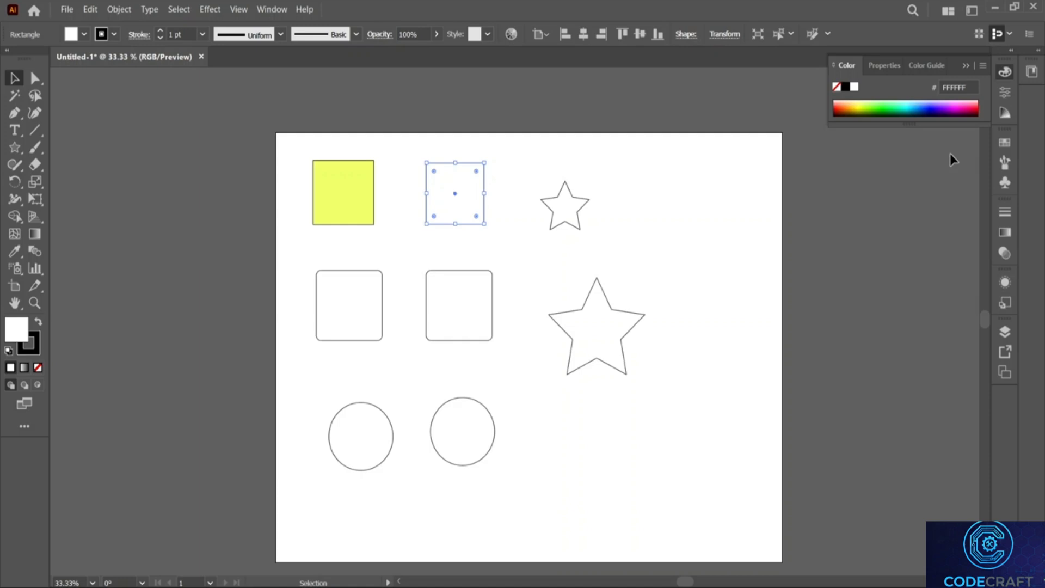
pyautogui.click(911, 104)
# - Fill the small star with blue 302AFF and the large star with dark navy 100055
pyautogui.click(553, 219)
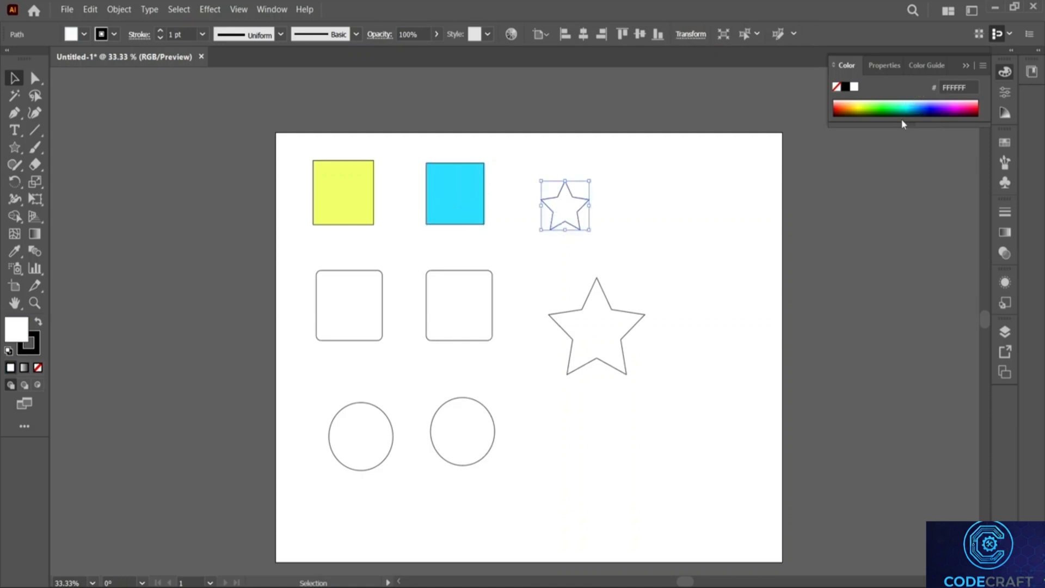
pyautogui.click(932, 103)
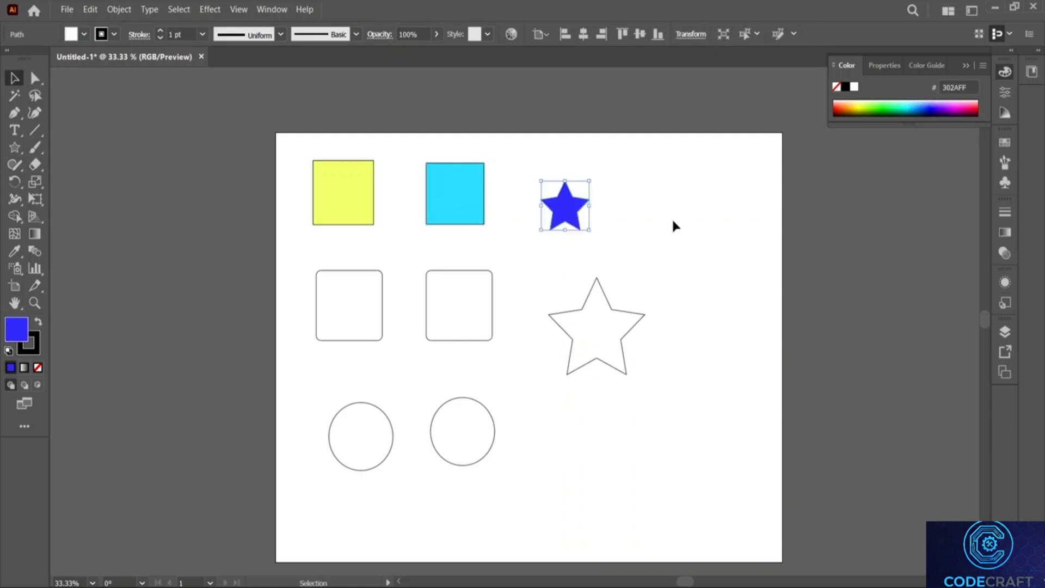
pyautogui.click(601, 332)
pyautogui.click(938, 108)
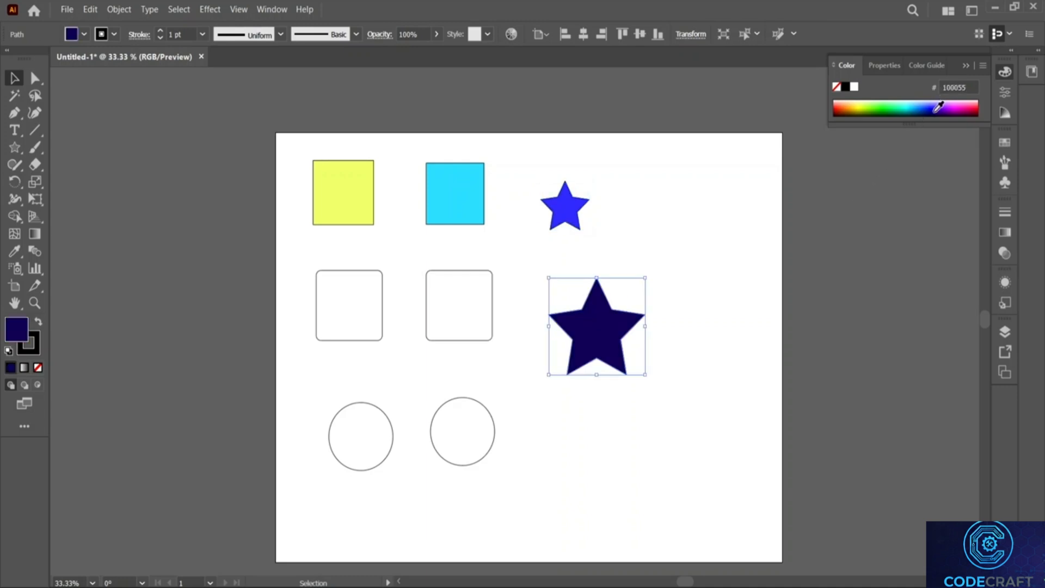
# - Fill the right rounded square with near-black 001115 and the left rounded square with pink F355FF
pyautogui.click(474, 305)
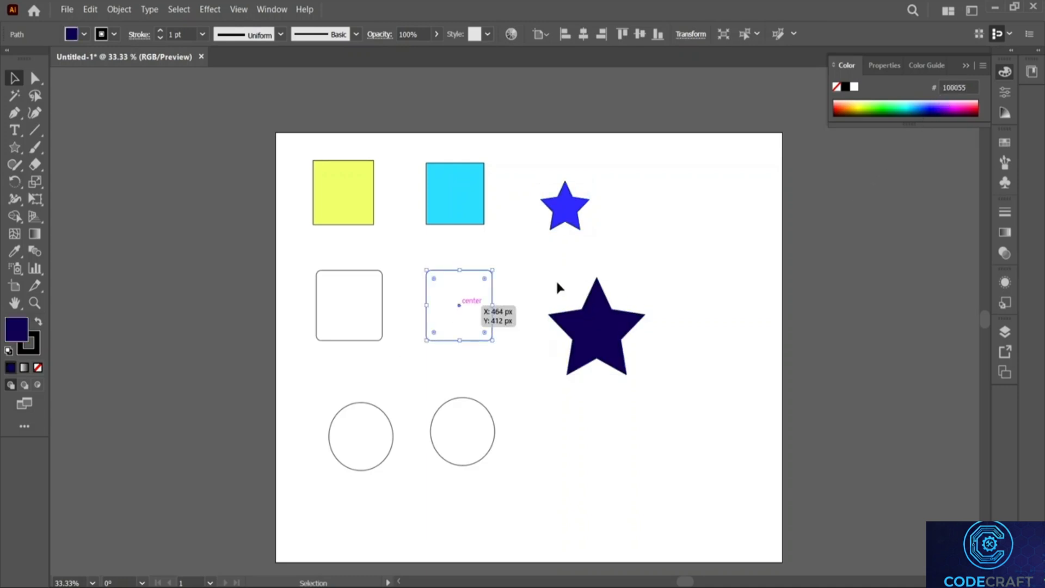
pyautogui.click(910, 113)
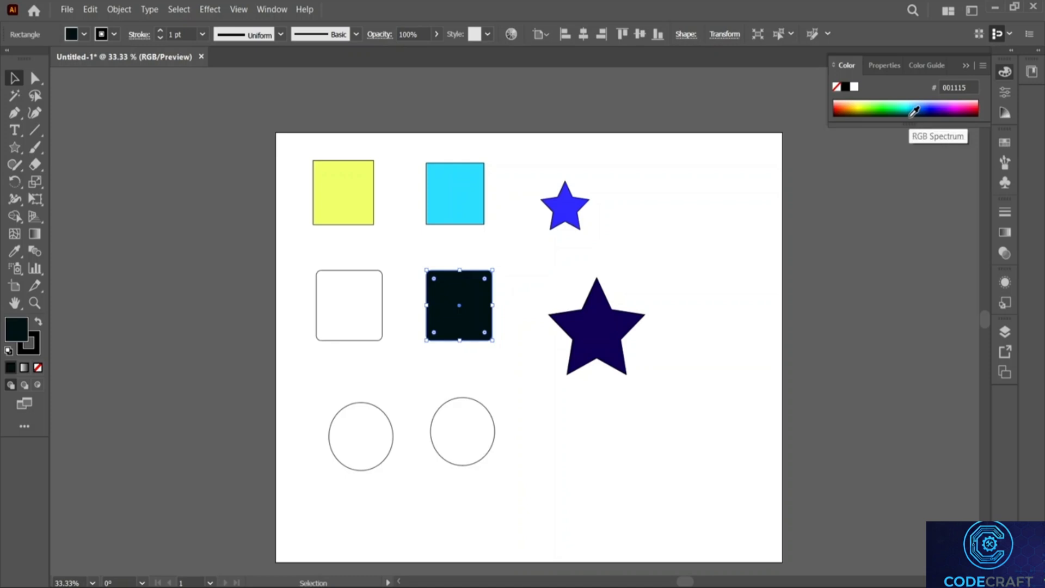
pyautogui.click(344, 317)
pyautogui.click(953, 107)
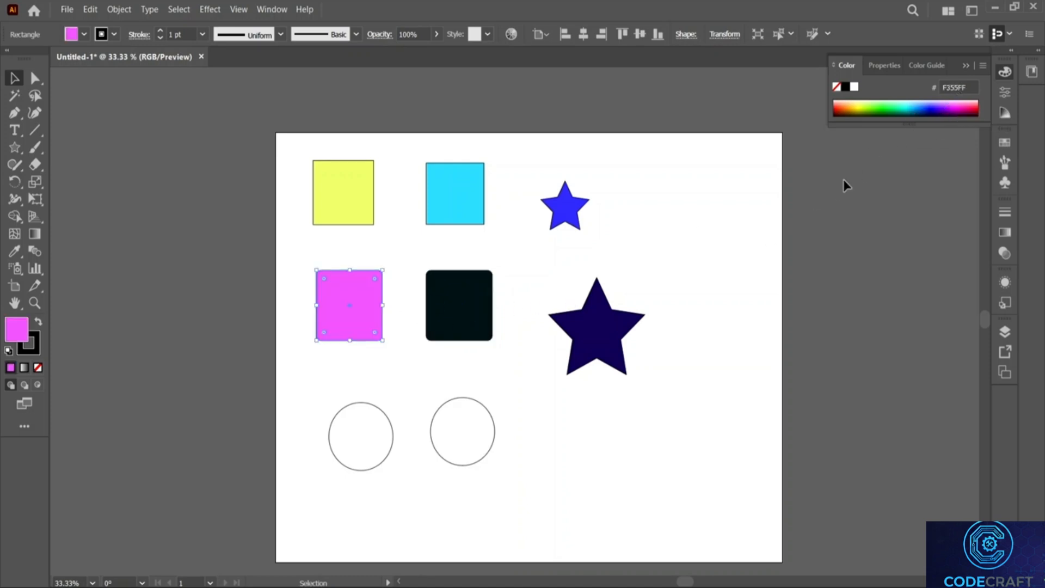
# - Fill the left circle with red and the right circle with yellow FFDE00
pyautogui.click(381, 431)
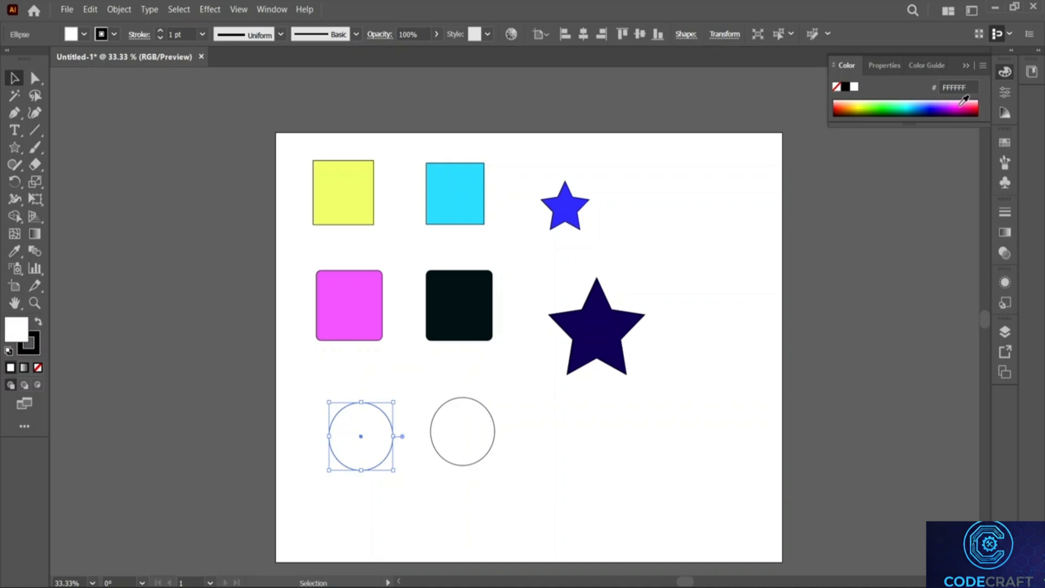
pyautogui.click(976, 104)
pyautogui.click(479, 429)
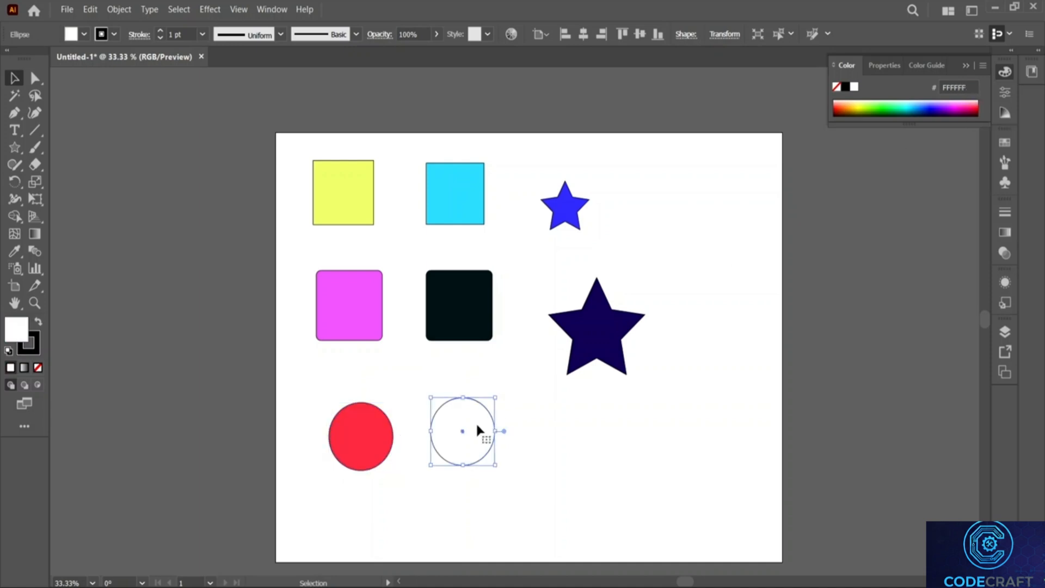
pyautogui.click(972, 103)
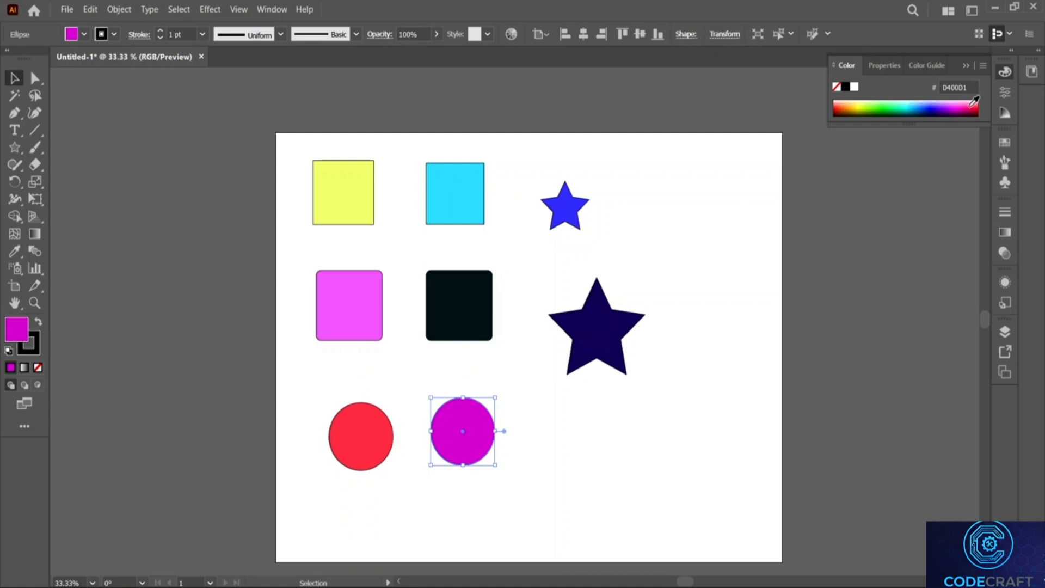
pyautogui.click(976, 104)
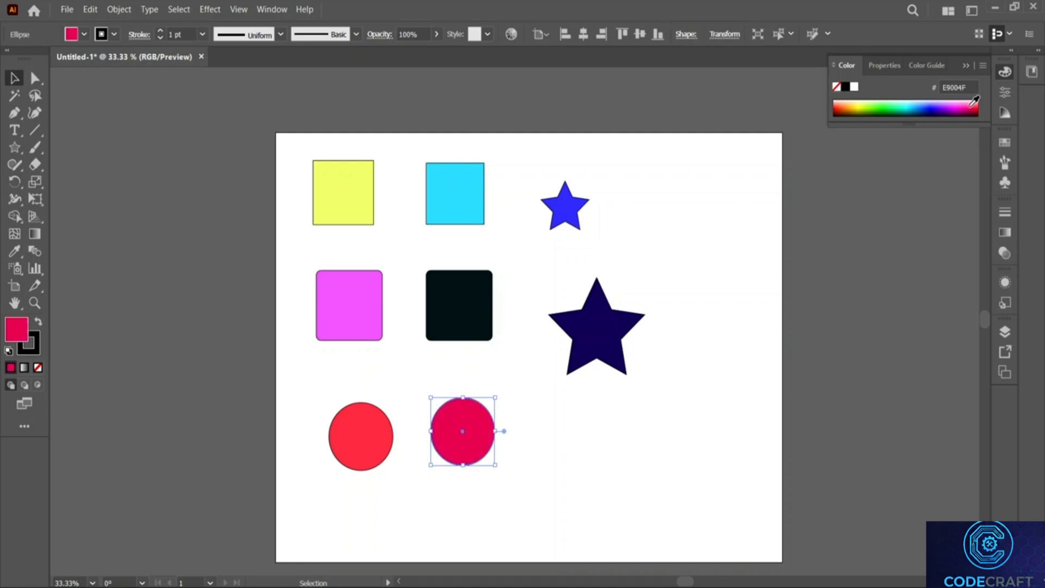
pyautogui.click(854, 103)
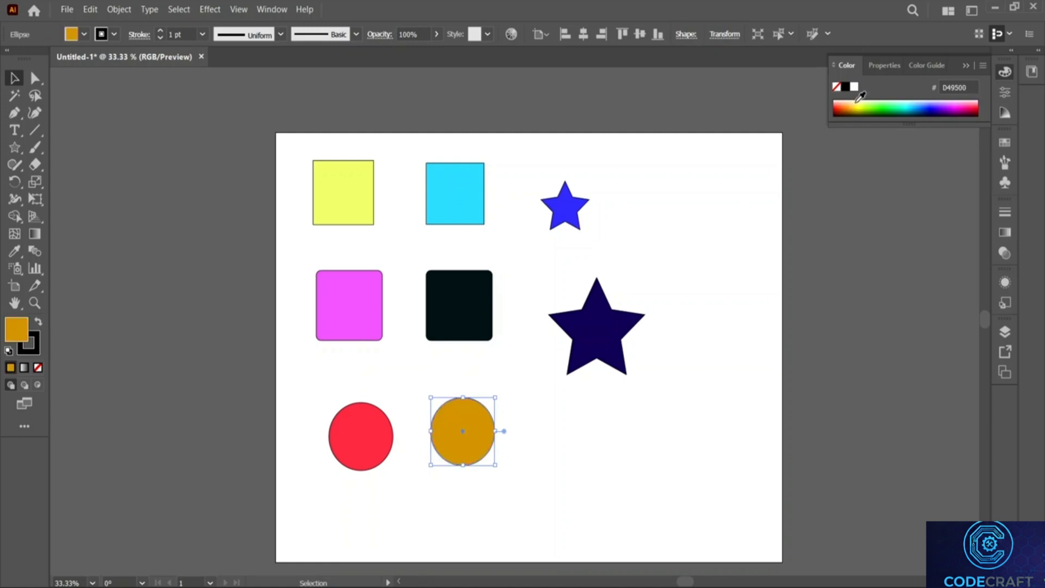
pyautogui.click(858, 101)
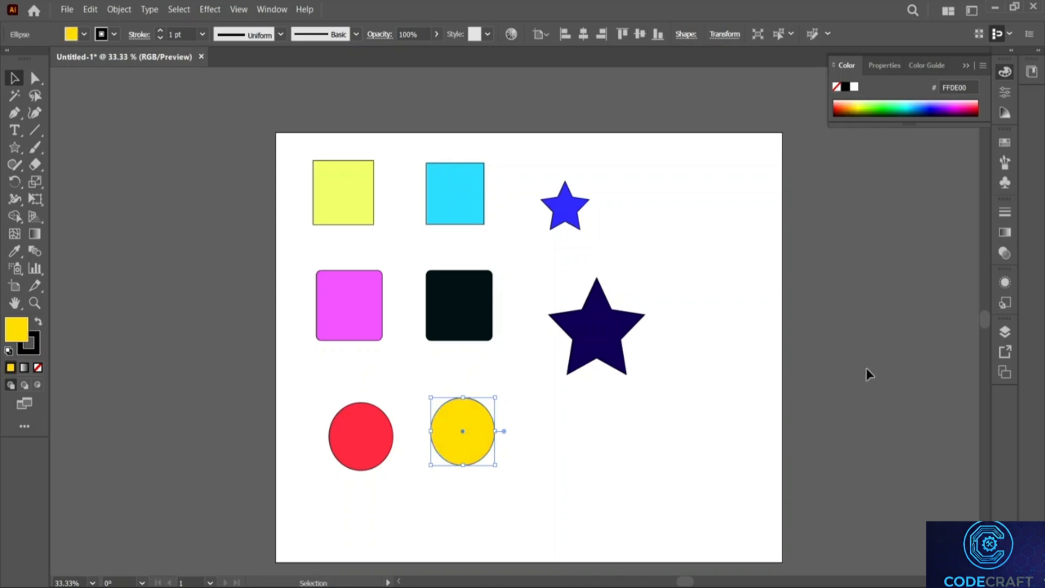
# - Change the first square's fill to bright yellow F4FF00 and deselect it
pyautogui.click(359, 197)
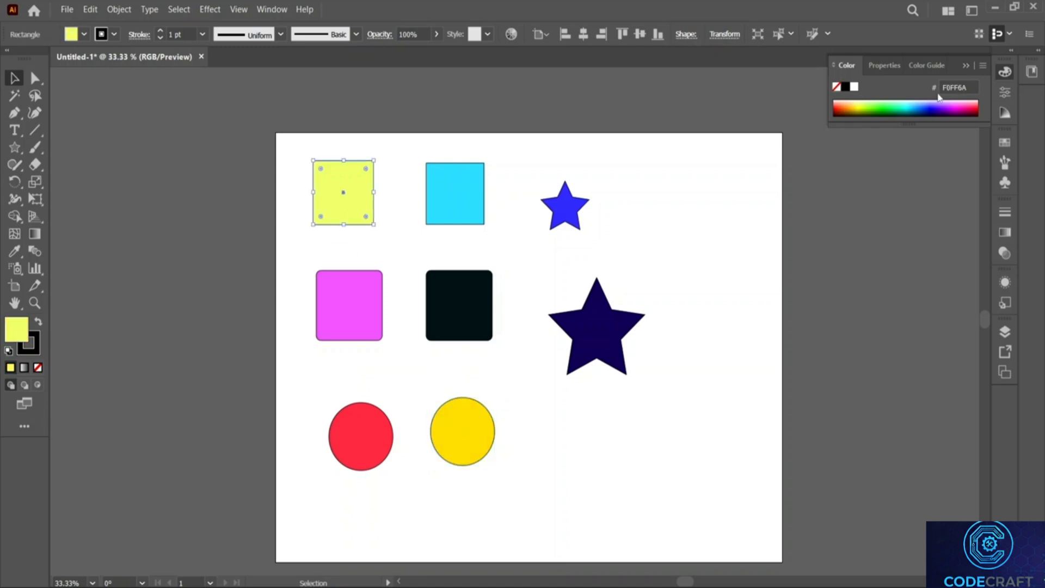
pyautogui.click(862, 102)
pyautogui.click(865, 248)
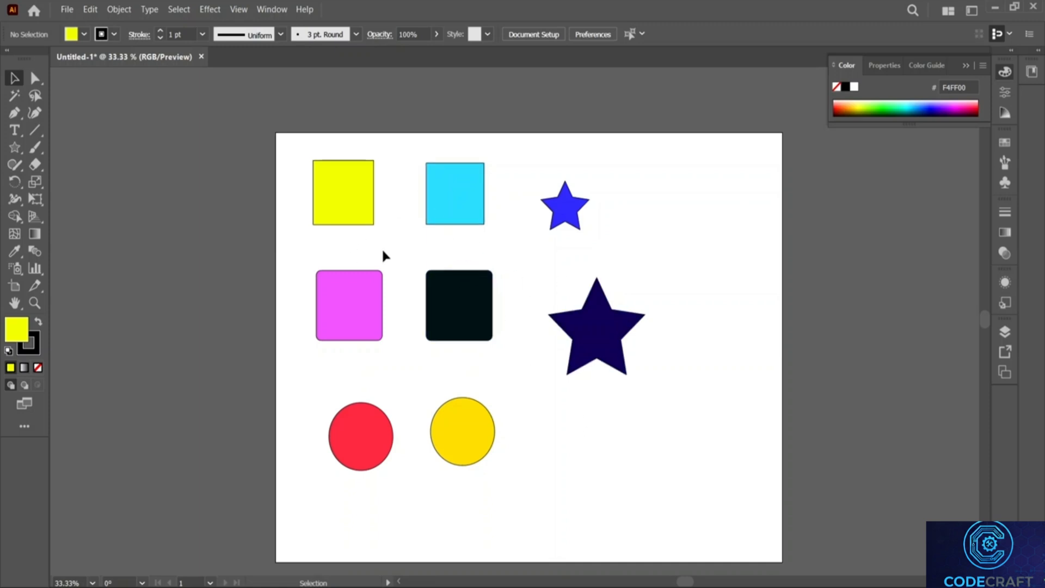
# - Duplicate the yellow square, the sky-blue square and the near-black rounded square into a column along the artboard's right side
pyautogui.moveTo(346, 209); pyautogui.dragTo(700, 208)
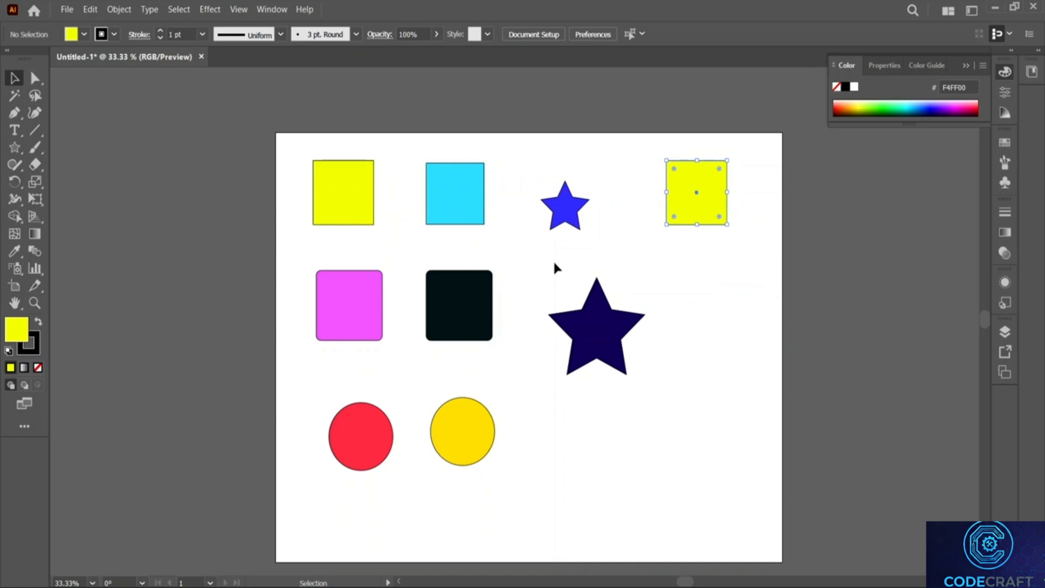
pyautogui.moveTo(457, 202); pyautogui.dragTo(709, 317)
pyautogui.moveTo(443, 325); pyautogui.dragTo(692, 464)
# - Duplicate the large navy star below the original and scatter four copies of the small blue star around its original
pyautogui.moveTo(611, 350); pyautogui.dragTo(575, 469)
pyautogui.moveTo(577, 228); pyautogui.dragTo(631, 267)
pyautogui.click(547, 227)
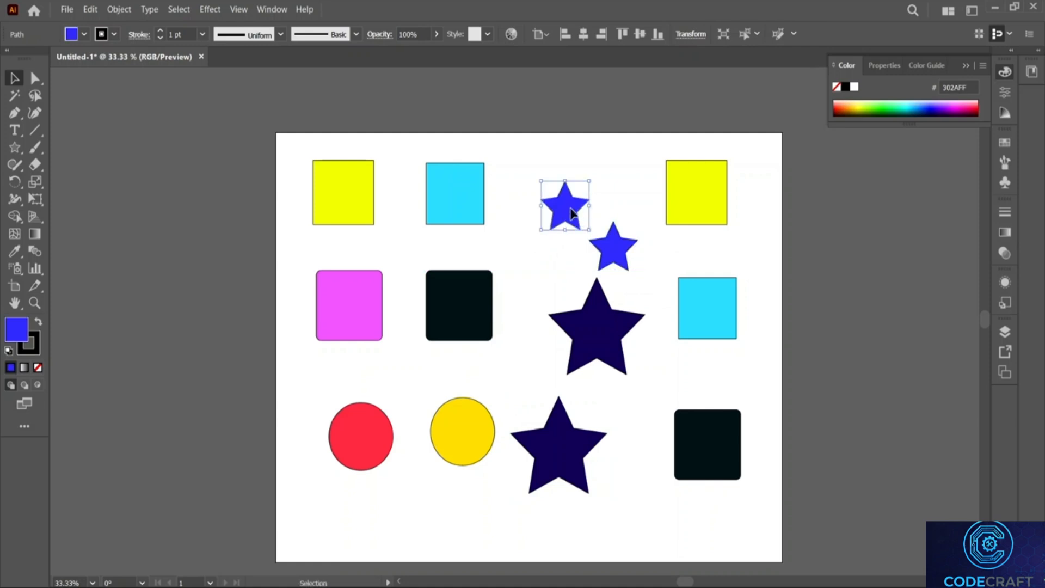
pyautogui.moveTo(572, 212); pyautogui.dragTo(526, 173)
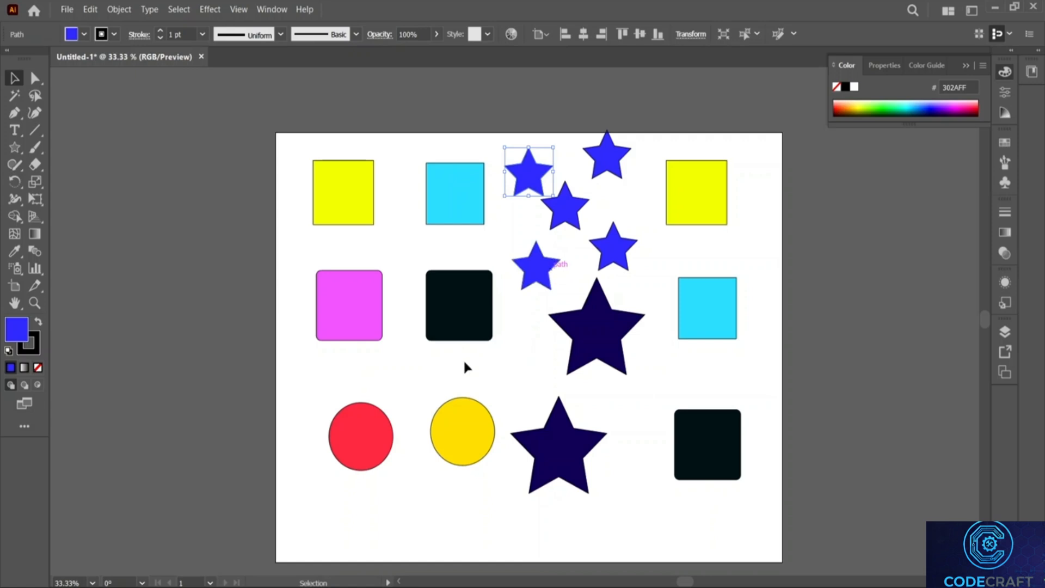
# - Duplicate the yellow circle and the red circle, placing each copy in a row below the originals
pyautogui.moveTo(443, 436); pyautogui.dragTo(425, 518)
pyautogui.moveTo(347, 469); pyautogui.dragTo(272, 418)
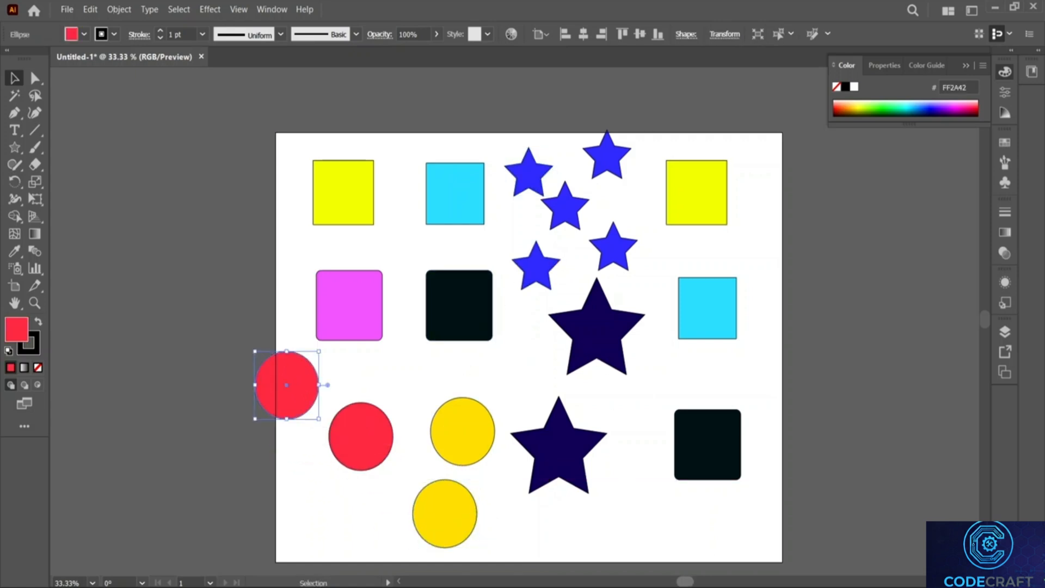
pyautogui.moveTo(295, 400); pyautogui.dragTo(326, 532)
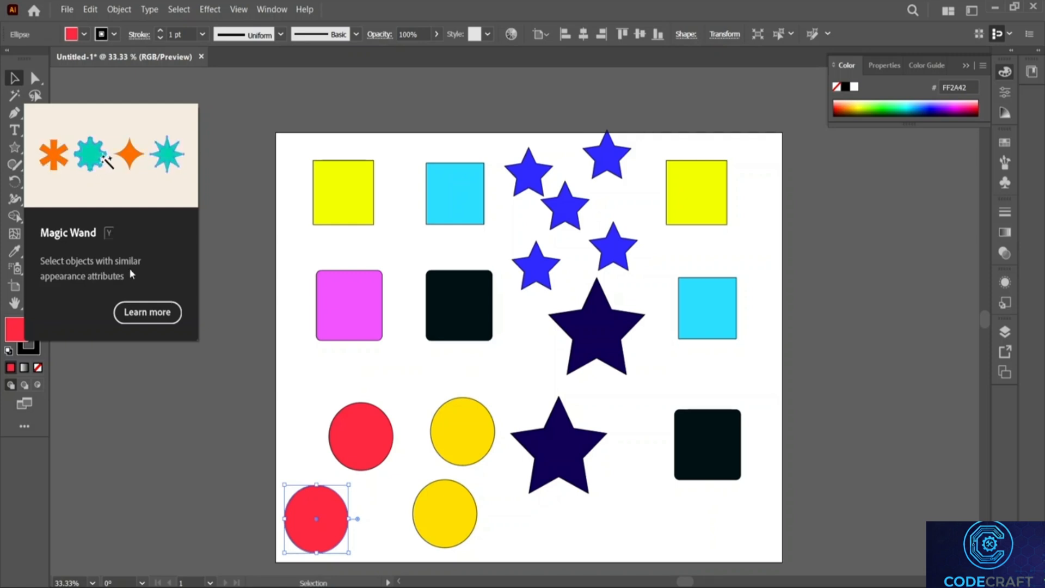
# - Select the yellow squares and circles together with the Magic Wand and shift them slightly down and to the right
pyautogui.click(14, 99)
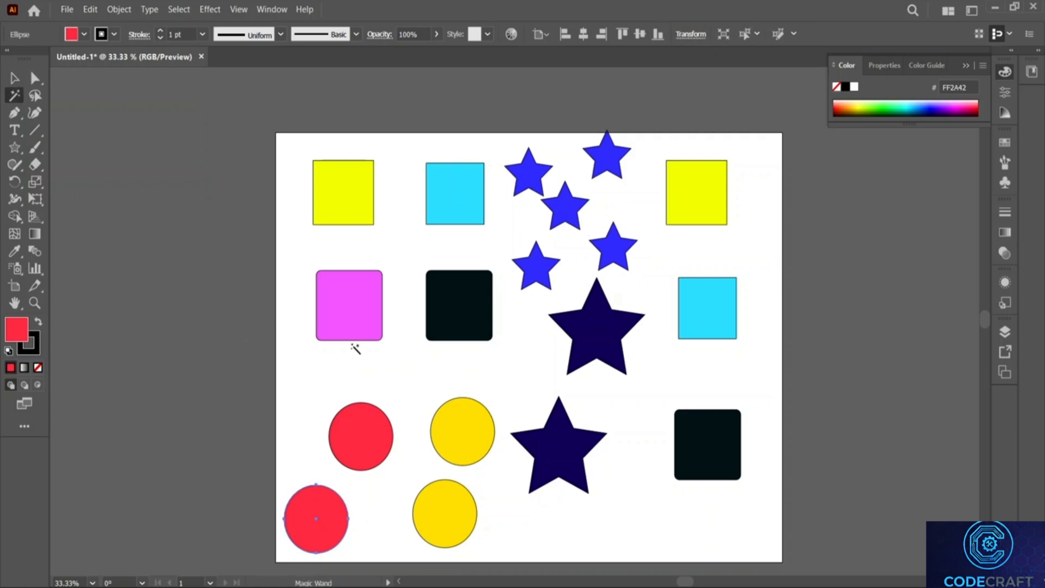
pyautogui.click(354, 205)
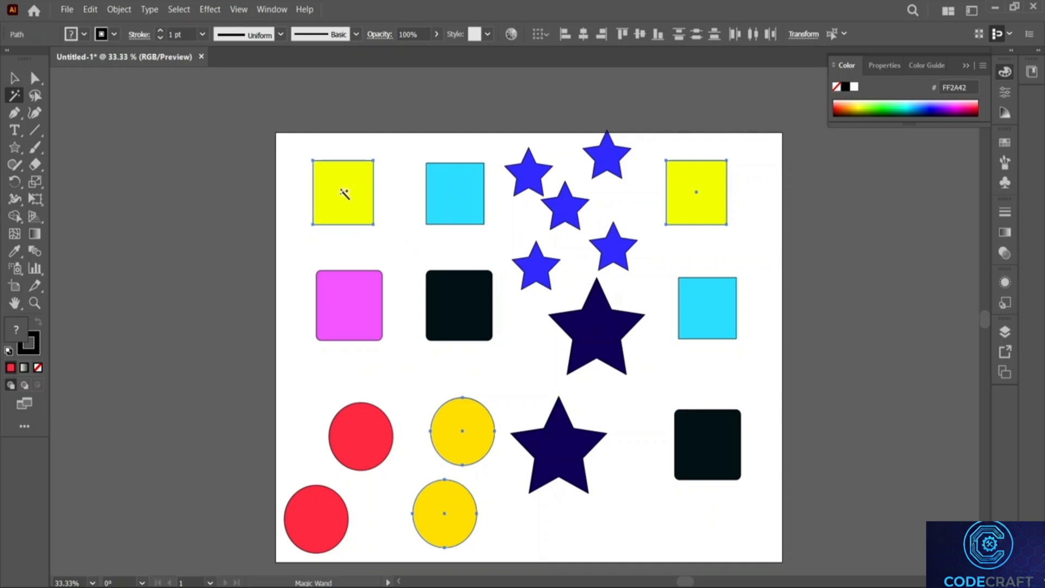
pyautogui.click(10, 79)
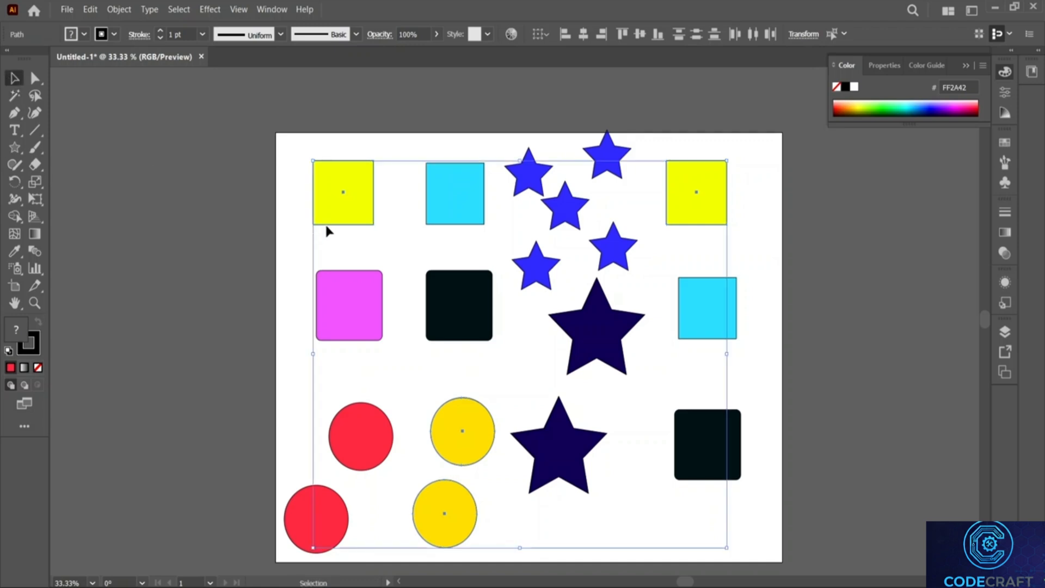
pyautogui.moveTo(324, 199)
pyautogui.mouseDown()
pyautogui.moveTo(132, 173)
pyautogui.moveTo(363, 183)
pyautogui.moveTo(335, 205)
pyautogui.mouseUp()
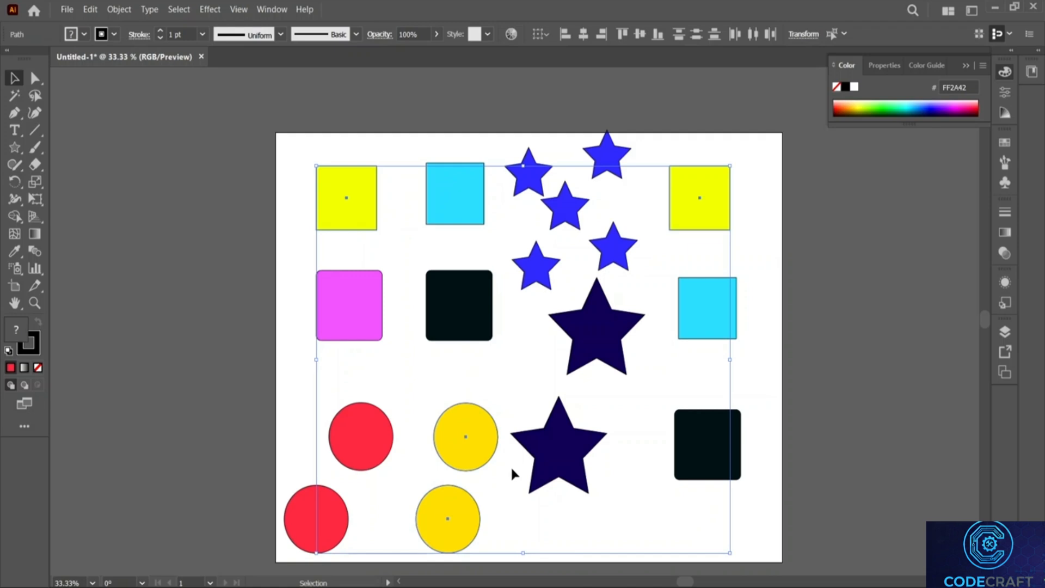
pyautogui.click(448, 514)
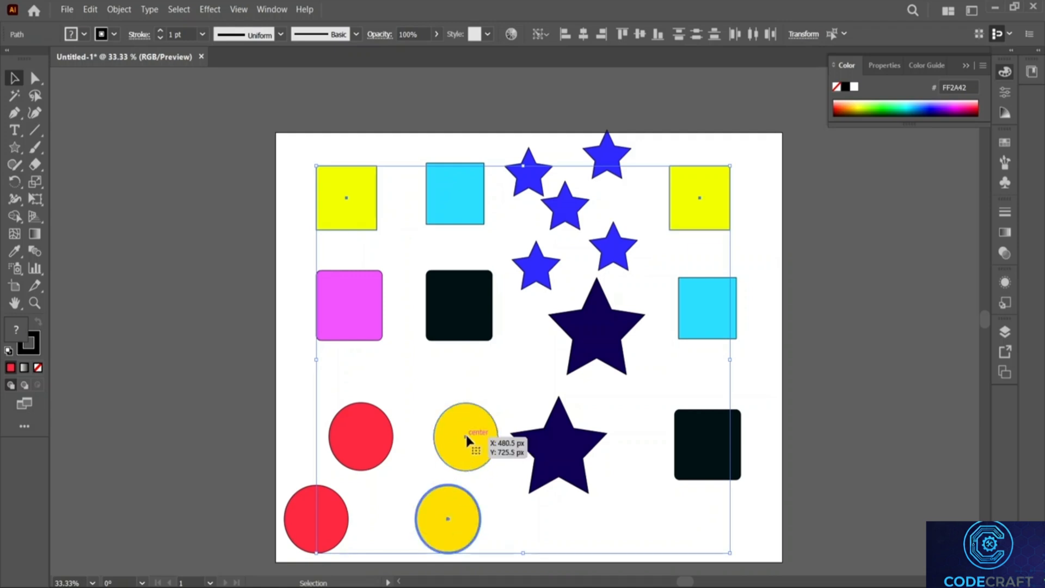
pyautogui.click(477, 436)
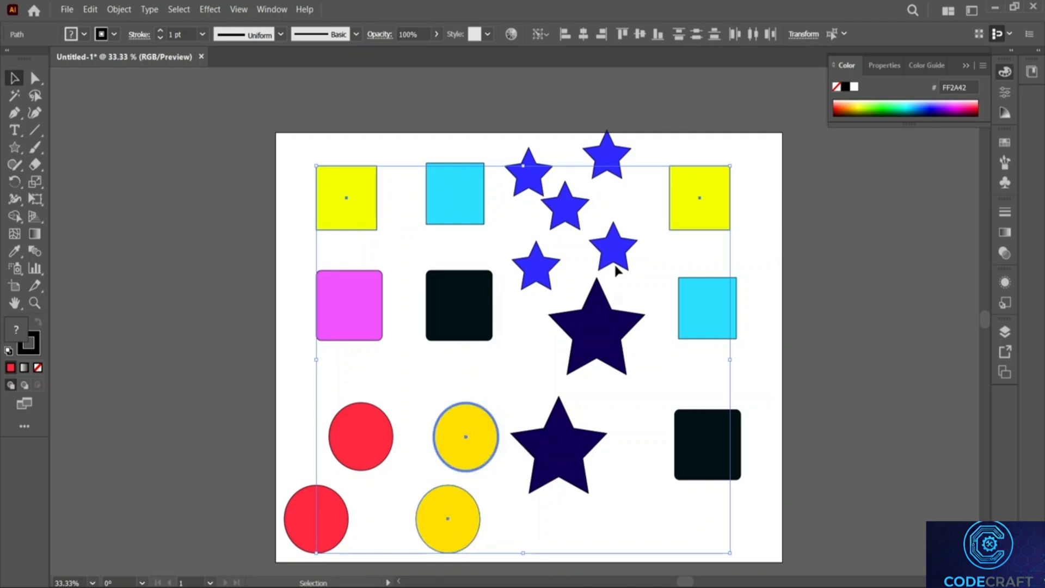
pyautogui.click(686, 216)
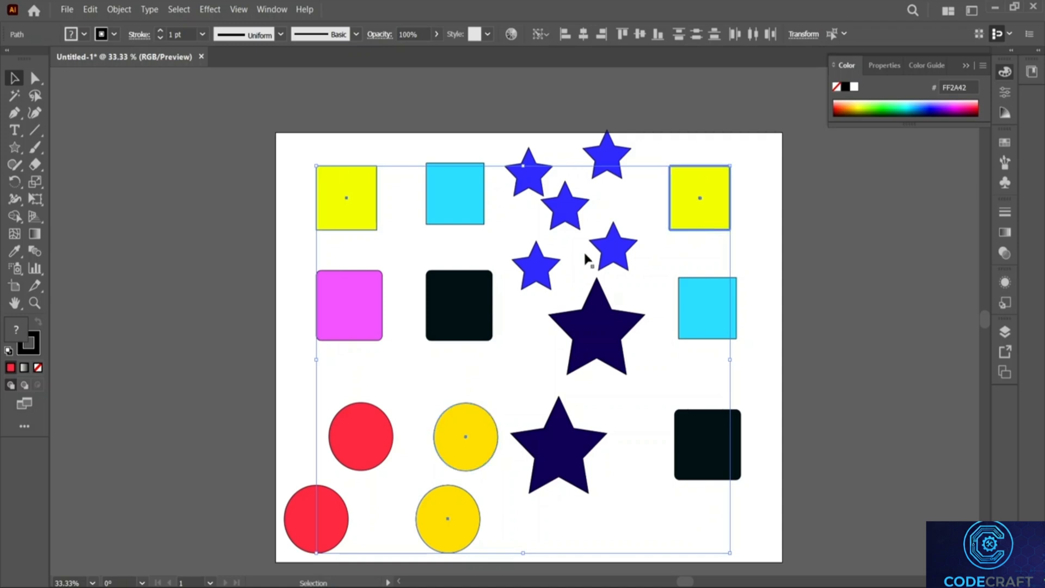
# - Set the Magic Wand's Fill Color tolerance to 0 and deselect all shapes
pyautogui.doubleClick(14, 95)
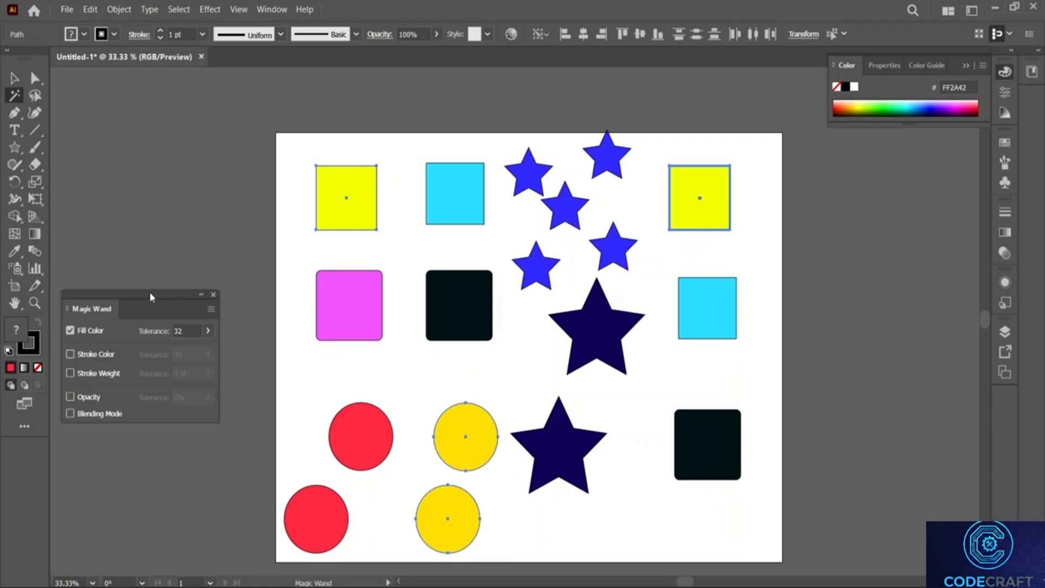
pyautogui.moveTo(150, 294); pyautogui.dragTo(696, 163)
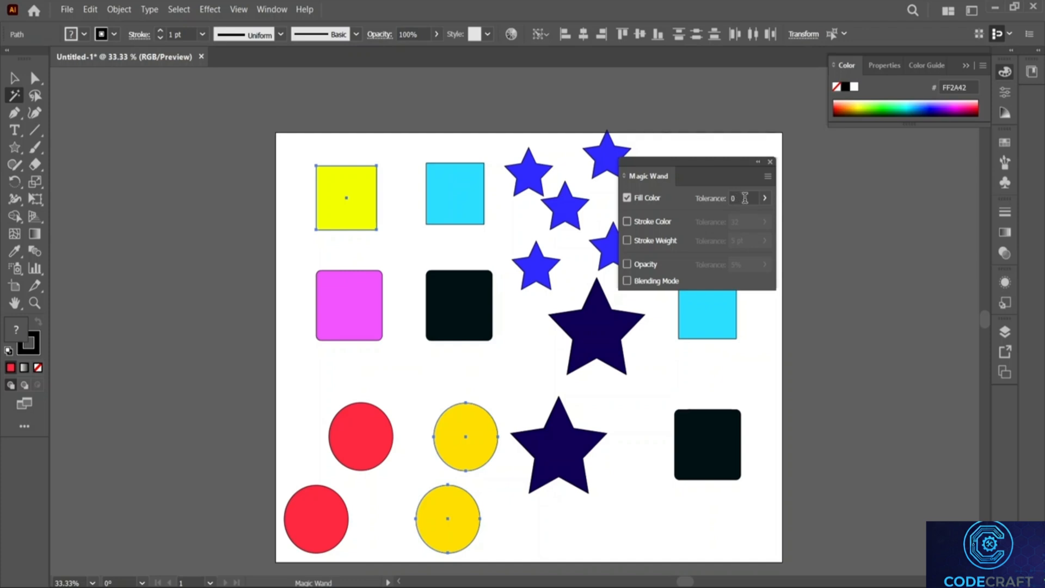
pyautogui.click(769, 162)
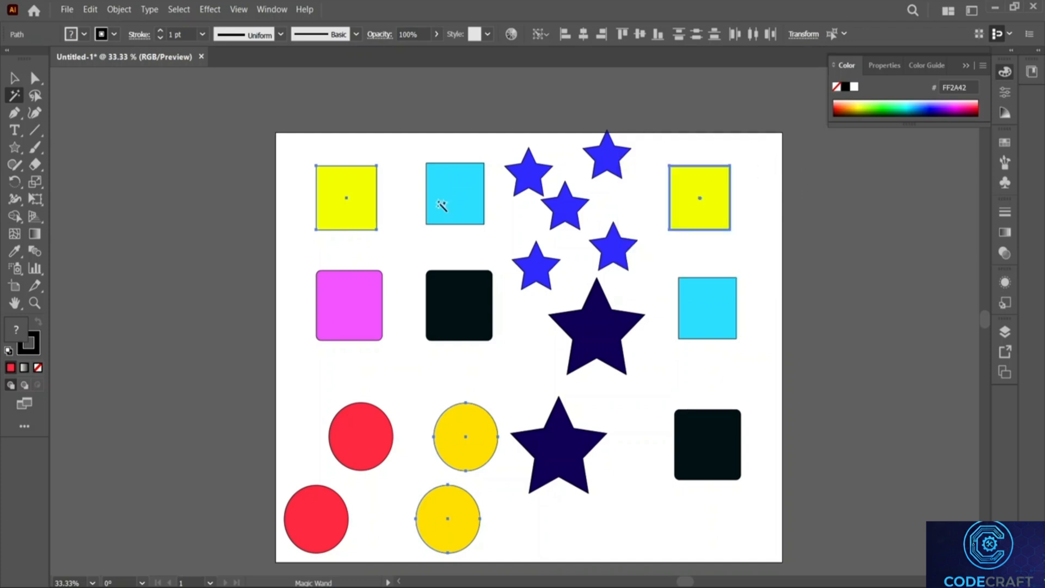
pyautogui.press('v')
pyautogui.click(213, 174)
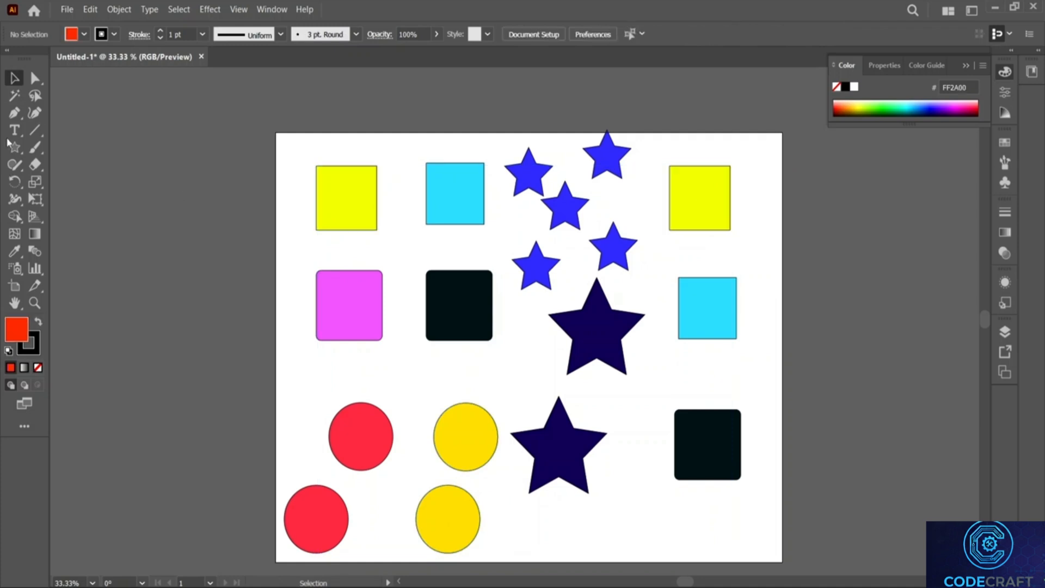
# - Select only the two bright yellow squares with the Magic Wand, move them up about 28 px and deselect them
pyautogui.click(15, 96)
pyautogui.click(357, 203)
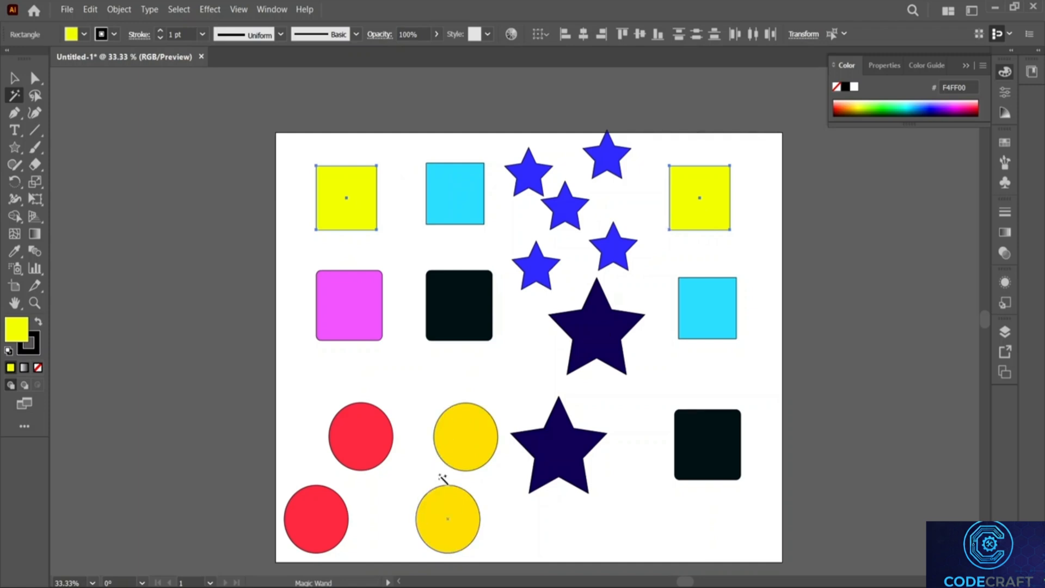
pyautogui.press('v')
pyautogui.moveTo(354, 201)
pyautogui.mouseDown()
pyautogui.moveTo(259, 246)
pyautogui.moveTo(383, 203)
pyautogui.moveTo(364, 195)
pyautogui.mouseUp()
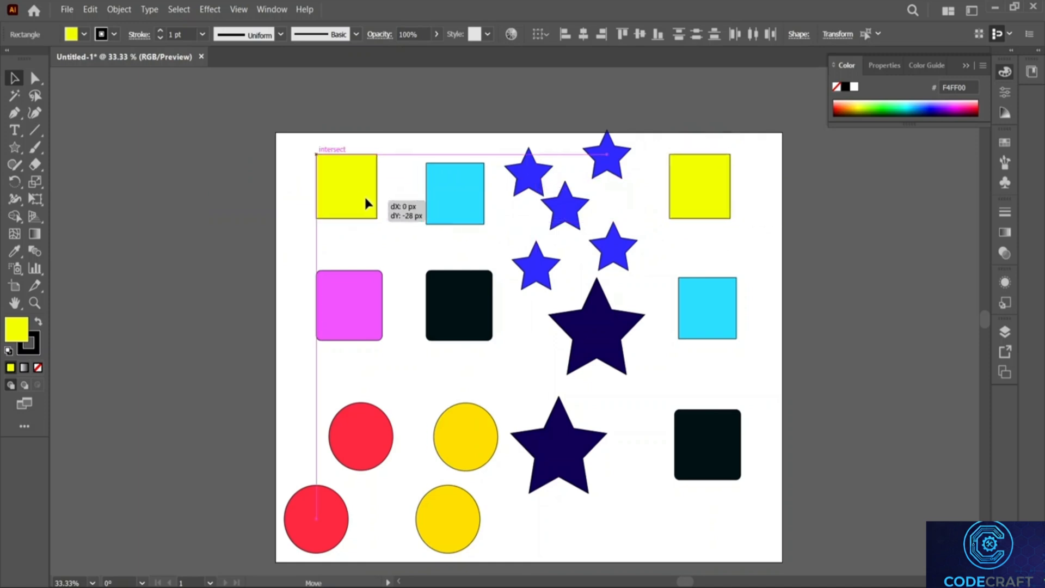
pyautogui.click(784, 220)
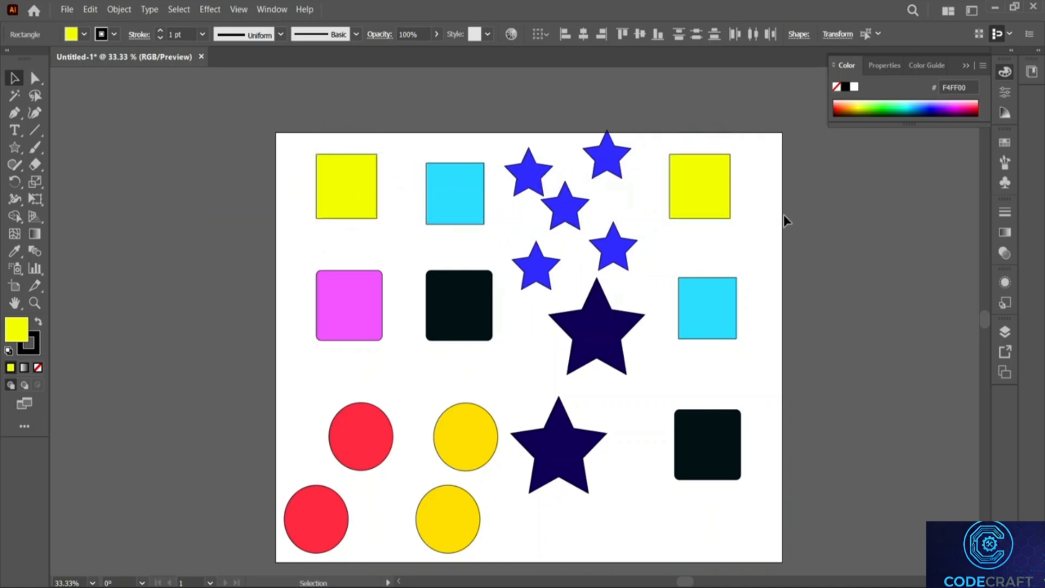
# - Review the Magic Wand's fill, stroke, opacity and blending mode matching options
pyautogui.click(15, 96)
pyautogui.doubleClick(13, 97)
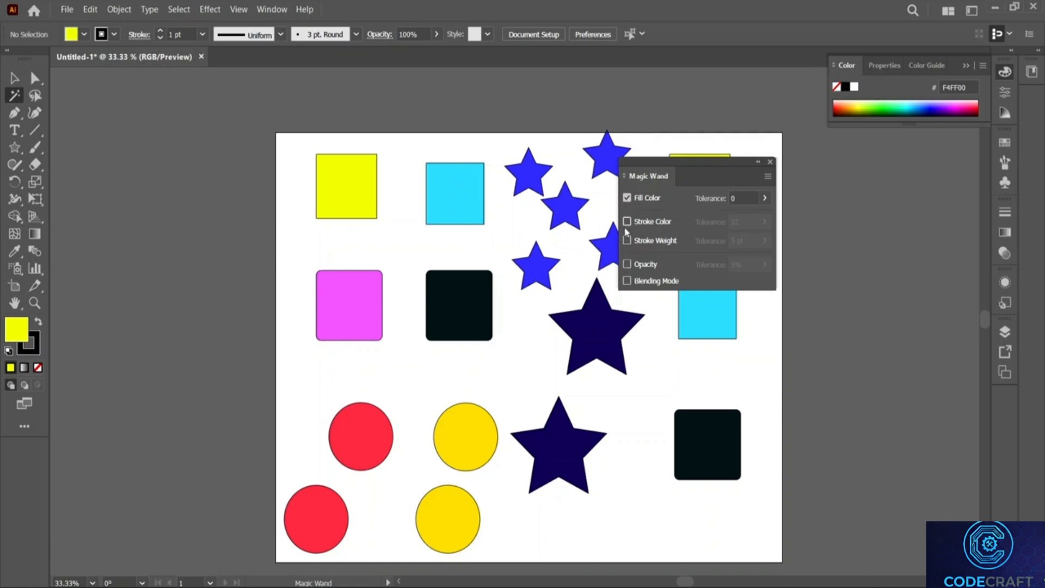
pyautogui.click(769, 163)
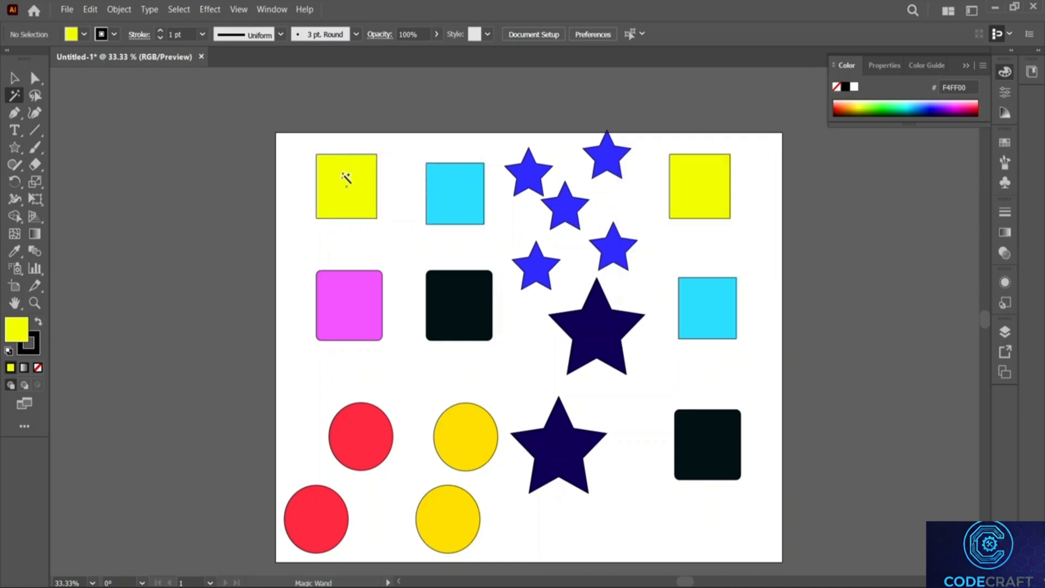
# - Use the Magic Wand on the black stroke along the first yellow square's right edge to select matching shapes
pyautogui.press('z')
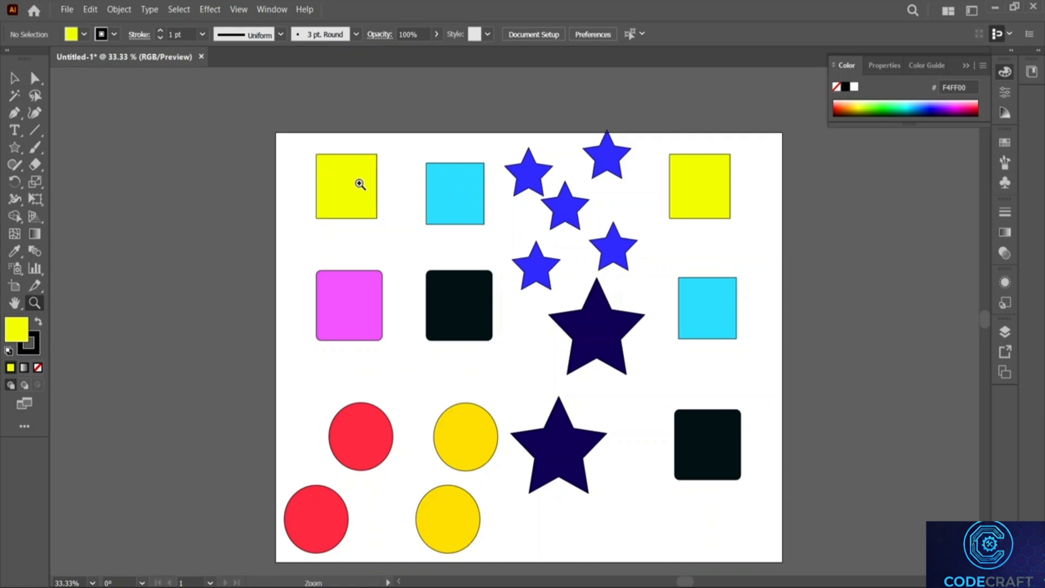
pyautogui.click(360, 184)
pyautogui.click(528, 322)
pyautogui.click(527, 317)
pyautogui.click(528, 316)
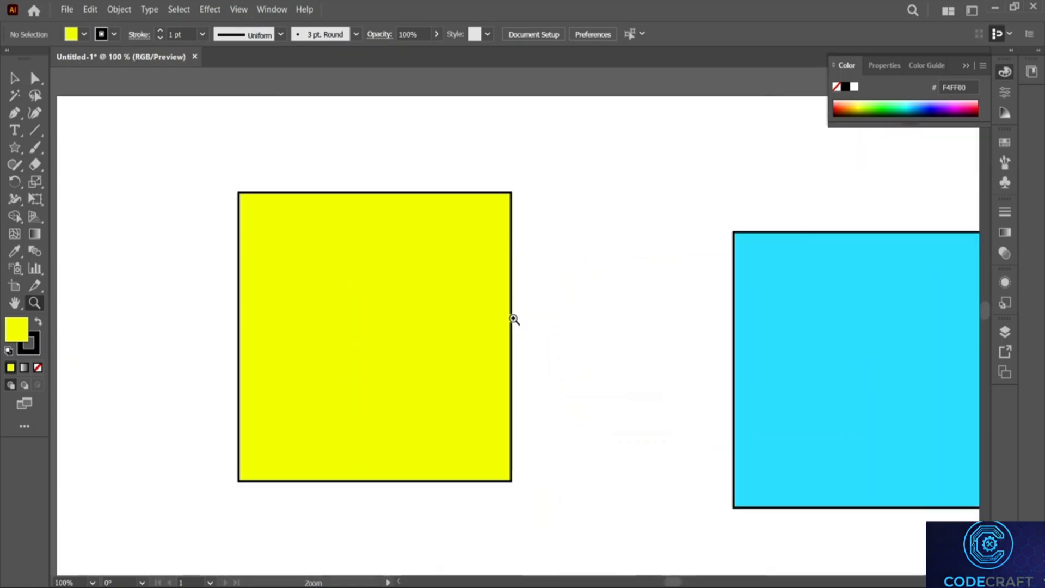
pyautogui.click(513, 319)
pyautogui.click(497, 327)
pyautogui.click(543, 347)
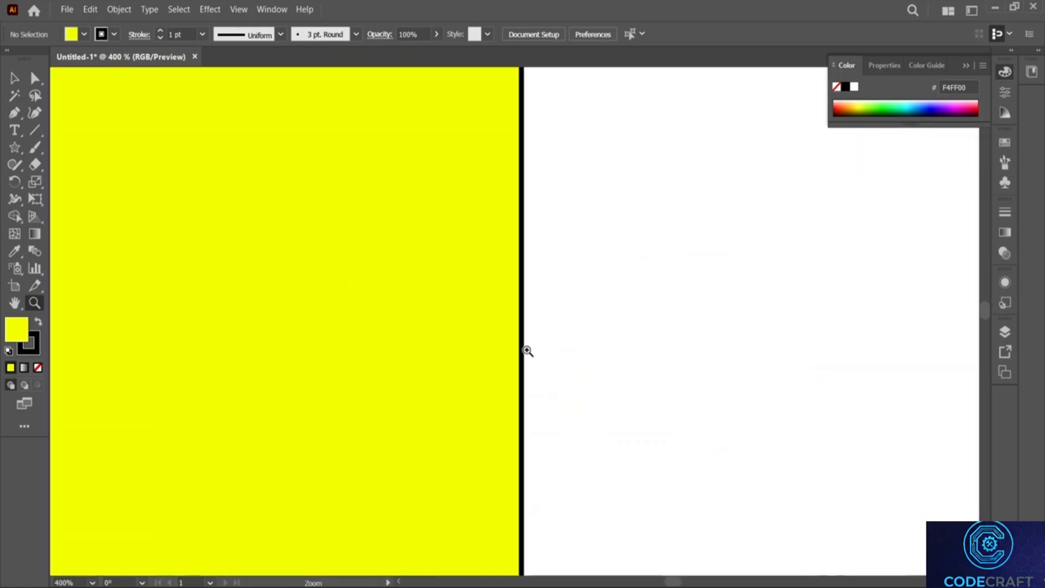
pyautogui.click(528, 351)
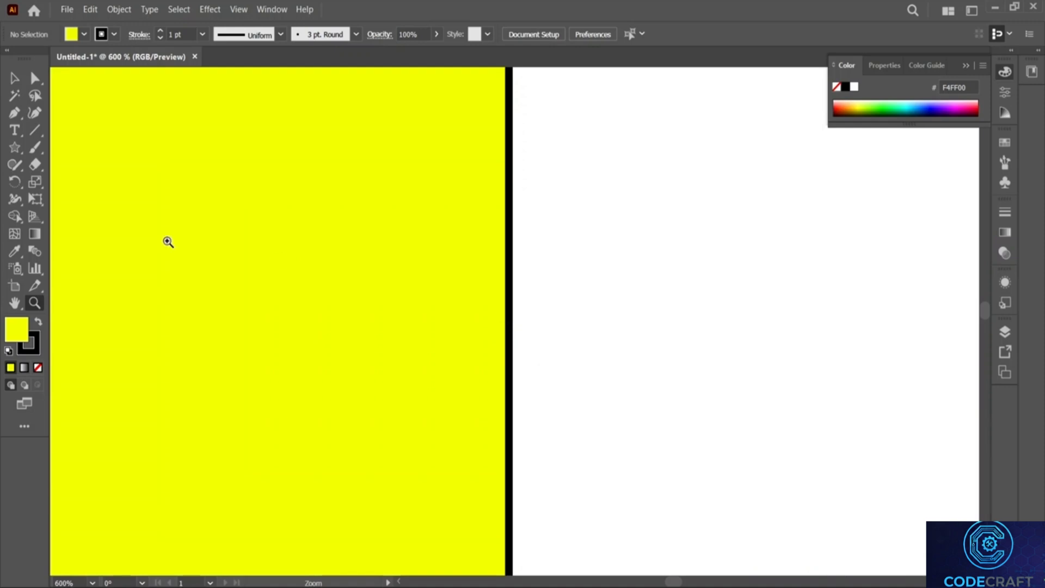
pyautogui.click(14, 95)
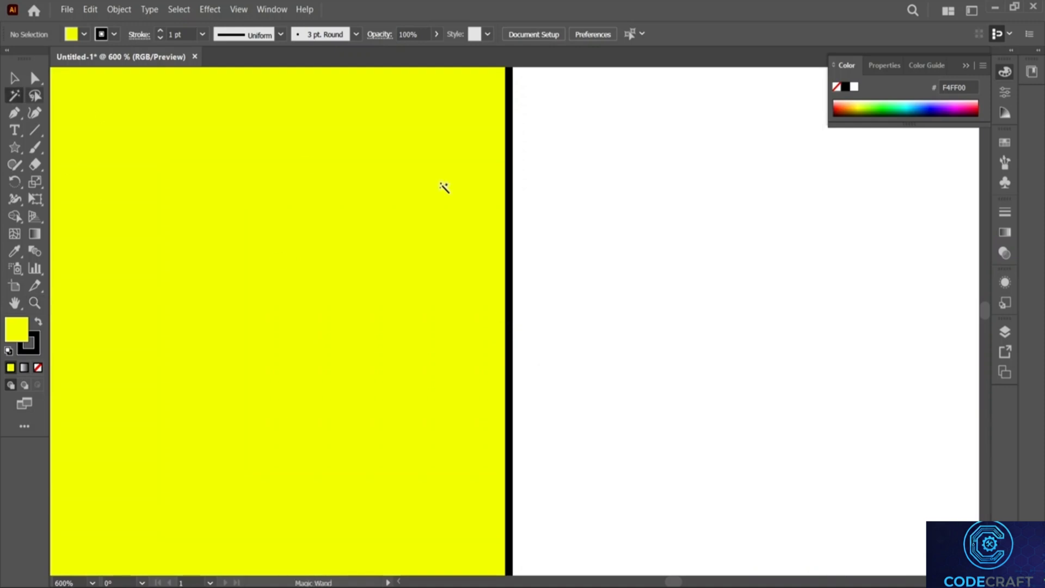
pyautogui.click(509, 264)
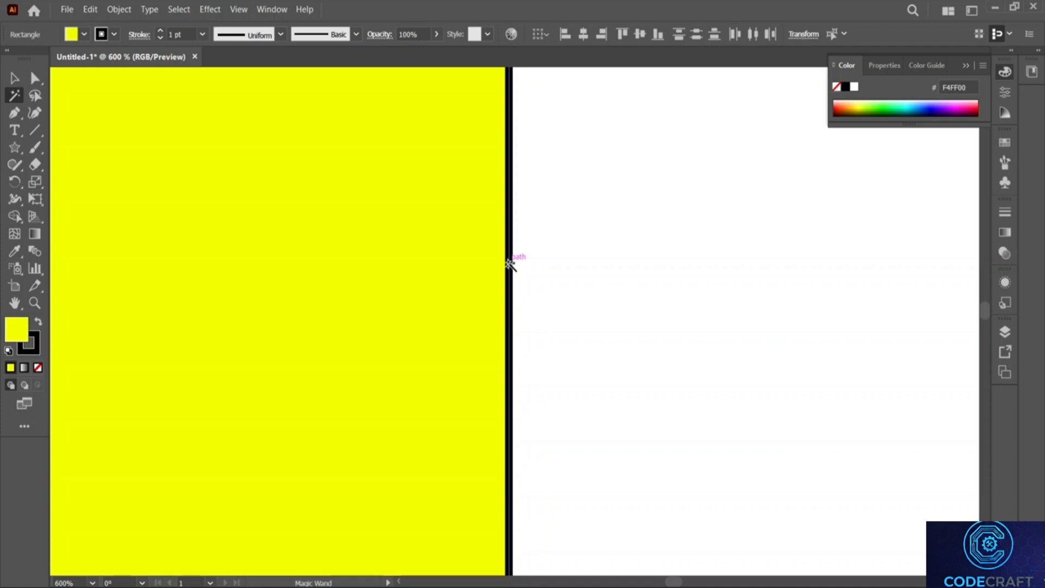
# - Select all five small blue stars with the Magic Wand, move them slightly down and to the right, and deselect them
pyautogui.press('z')
pyautogui.keyDown('alt'); pyautogui.click(509, 262); pyautogui.keyUp('alt')
pyautogui.keyDown('alt'); pyautogui.click(510, 262); pyautogui.keyUp('alt')
pyautogui.keyDown('alt'); pyautogui.click(605, 314); pyautogui.keyUp('alt')
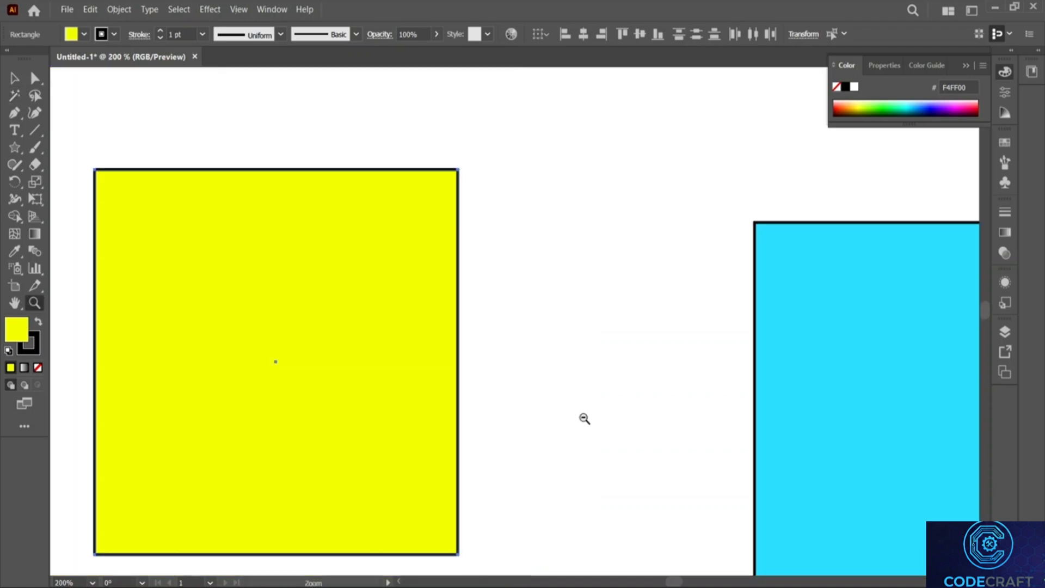
pyautogui.keyDown('alt'); pyautogui.click(591, 419); pyautogui.keyUp('alt')
pyautogui.moveTo(650, 454); pyautogui.dragTo(662, 463)
pyautogui.keyDown('alt'); pyautogui.click(662, 463); pyautogui.keyUp('alt')
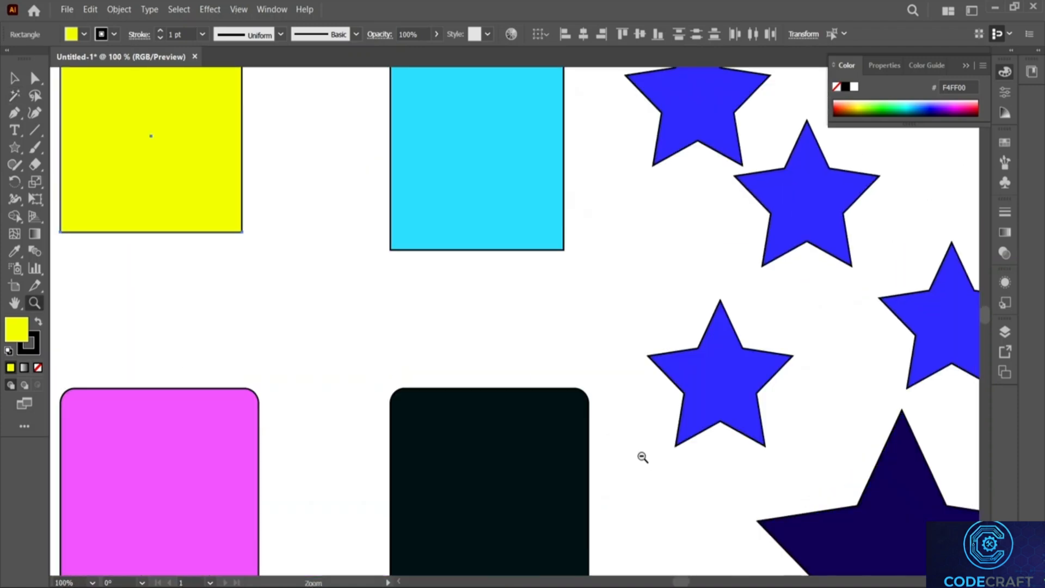
pyautogui.keyDown('alt'); pyautogui.click(642, 457); pyautogui.keyUp('alt')
pyautogui.keyDown('alt'); pyautogui.click(626, 443); pyautogui.keyUp('alt')
pyautogui.keyDown('alt'); pyautogui.click(444, 185); pyautogui.keyUp('alt')
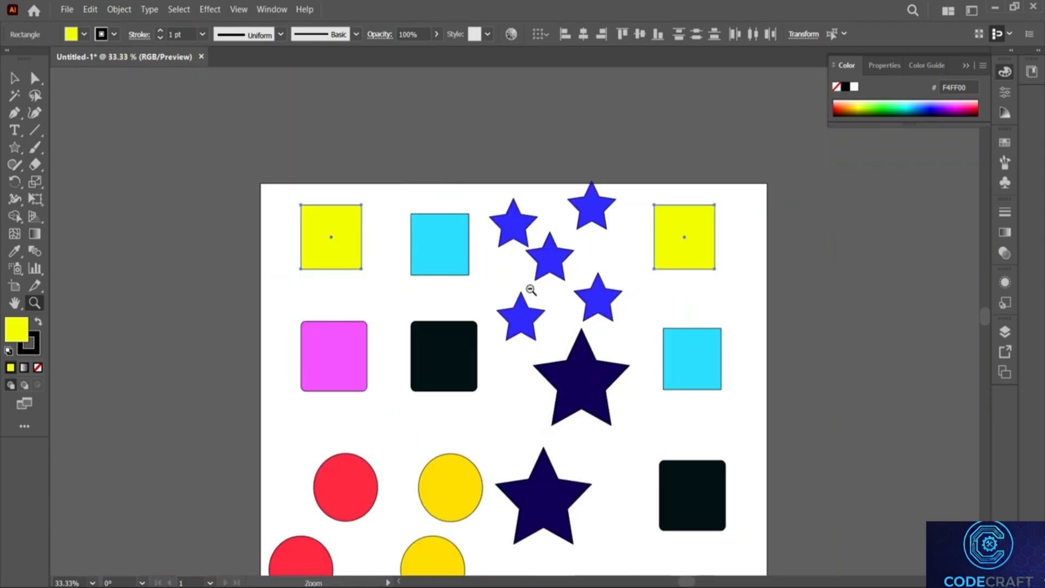
pyautogui.scroll(-2, 530, 290)
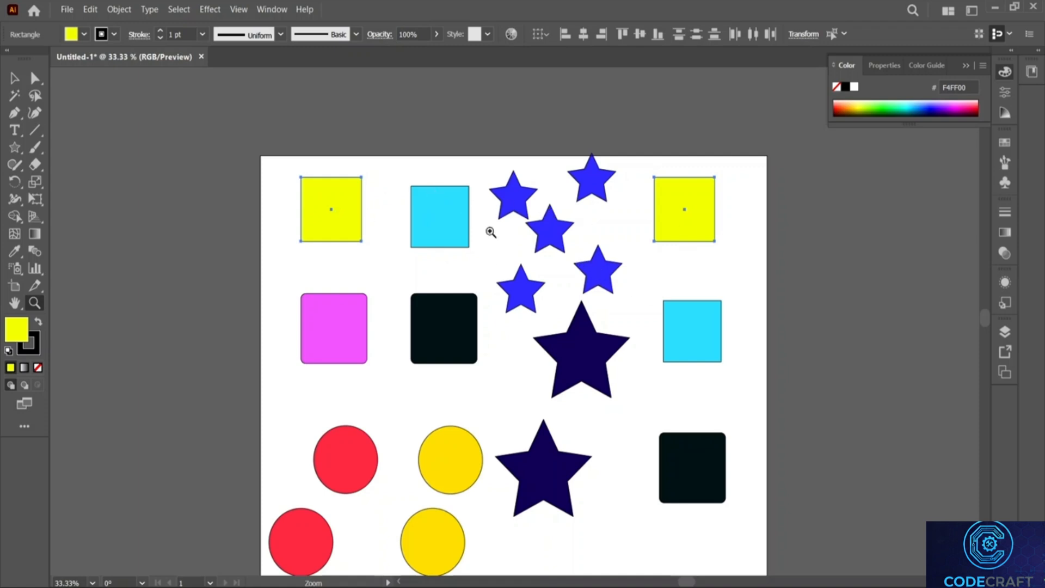
pyautogui.click(14, 95)
pyautogui.click(515, 201)
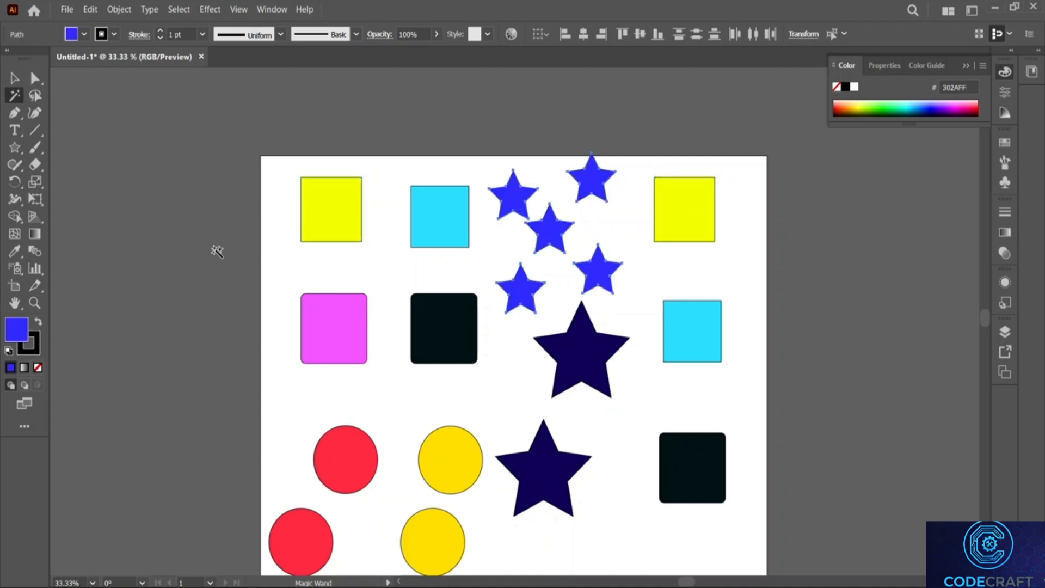
pyautogui.click(14, 78)
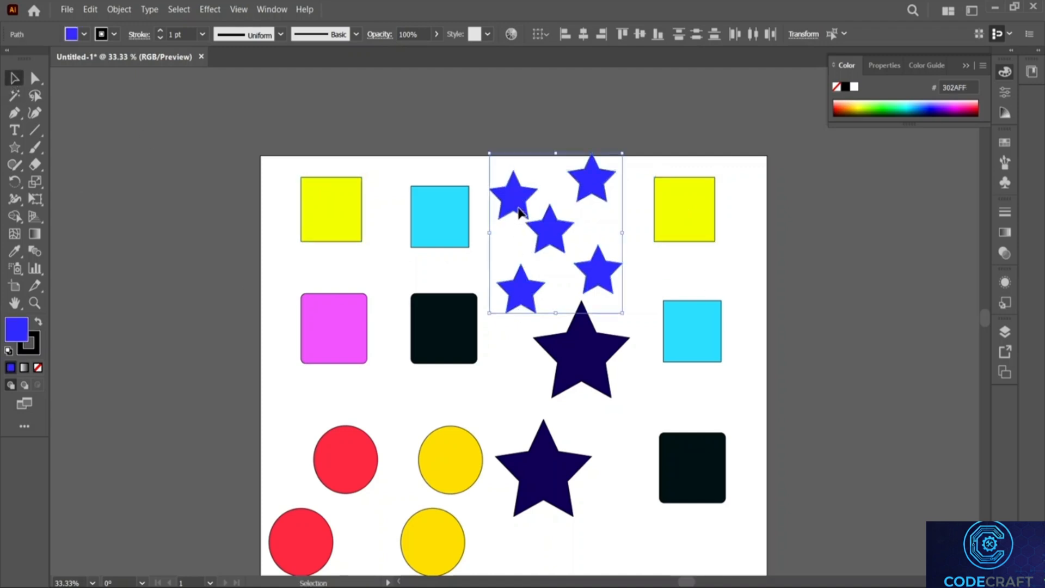
pyautogui.moveTo(516, 210)
pyautogui.mouseDown()
pyautogui.moveTo(567, 234)
pyautogui.moveTo(551, 215)
pyautogui.moveTo(522, 215)
pyautogui.mouseUp()
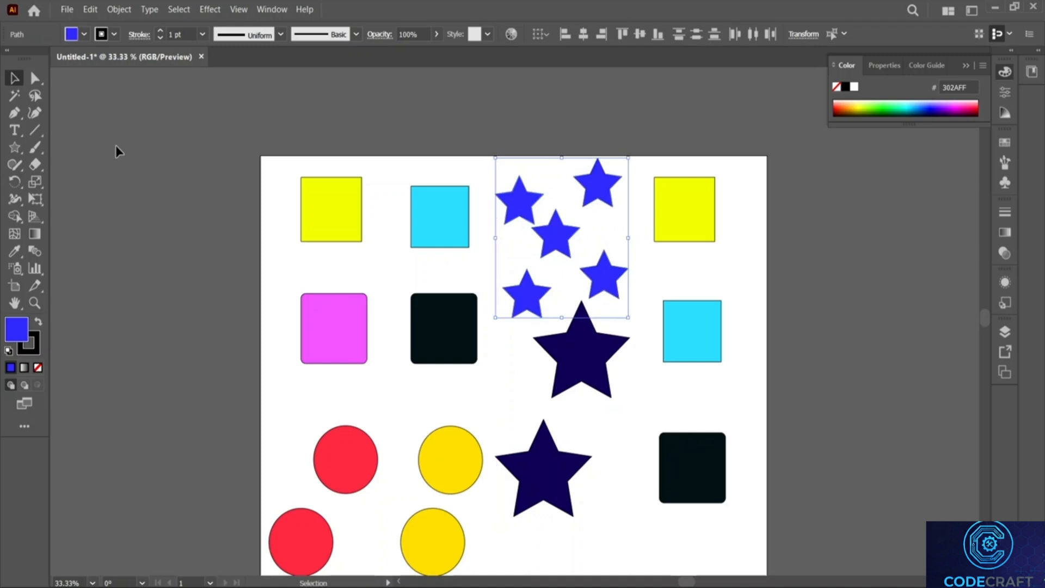
pyautogui.click(496, 426)
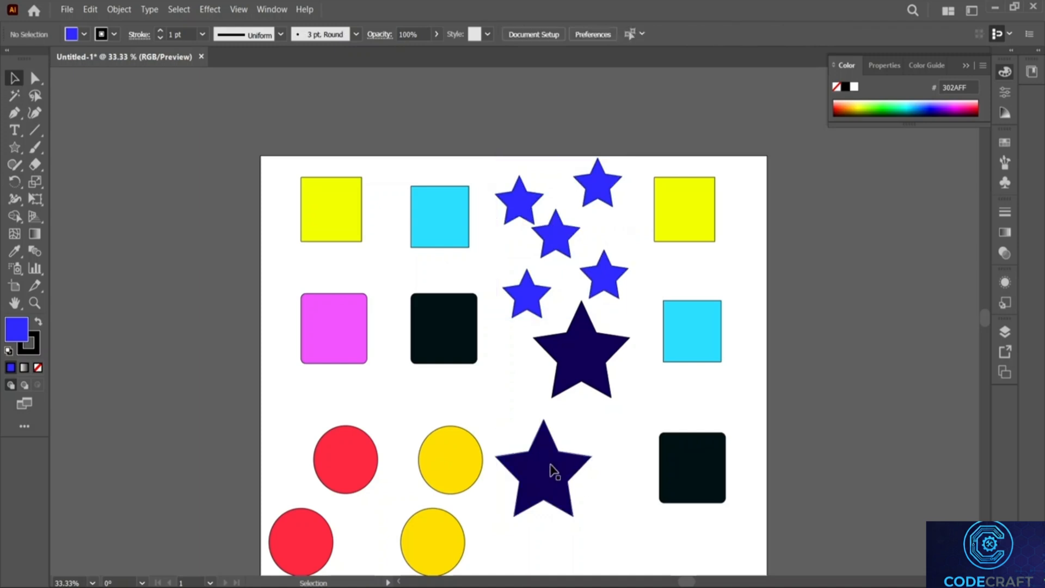
# - Enlarge the lowest small blue star proportionally to well over twice its size and move it between the four left-hand squares
pyautogui.click(550, 473)
pyautogui.click(524, 298)
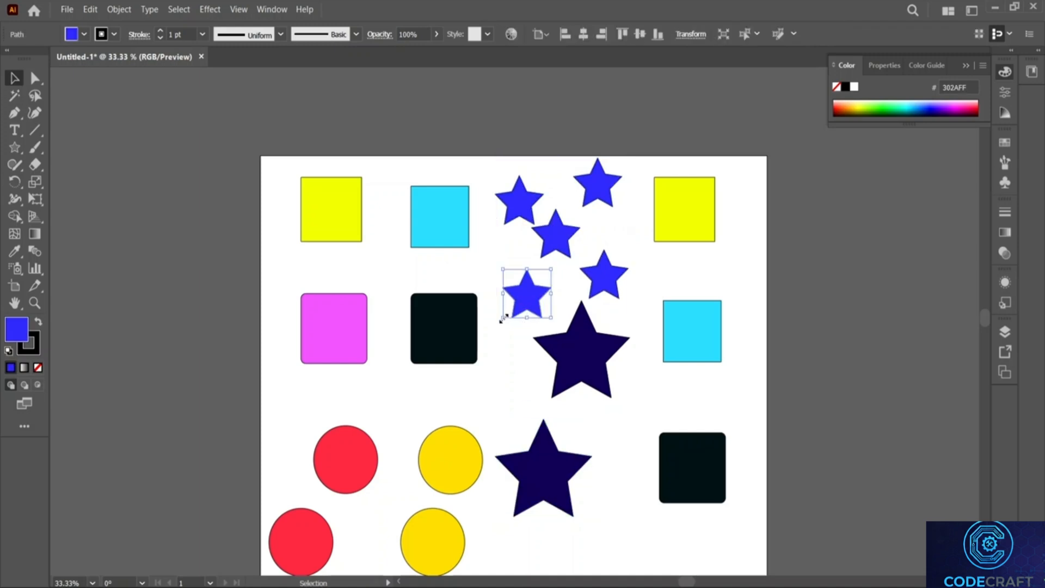
pyautogui.moveTo(503, 319); pyautogui.dragTo(425, 396)
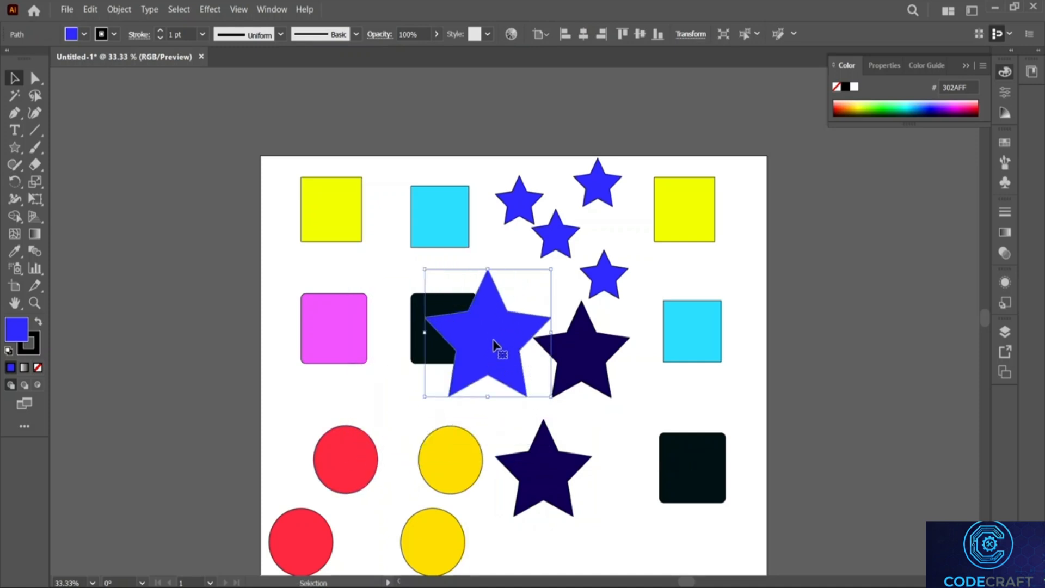
pyautogui.moveTo(494, 345); pyautogui.dragTo(384, 273)
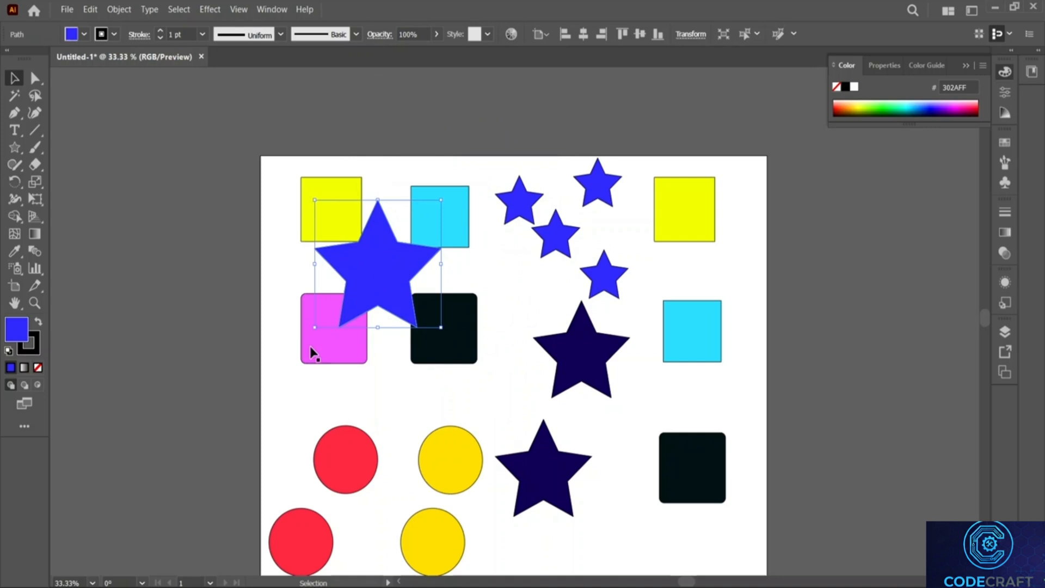
# - Select the large and small bright blue stars together with the Magic Wand and move them slightly down and to the right
pyautogui.click(14, 96)
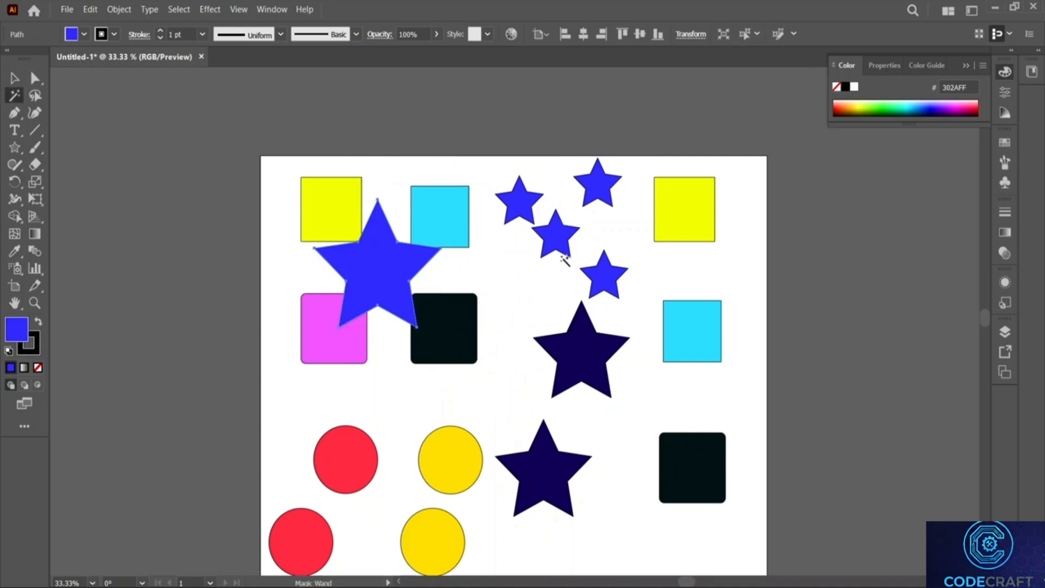
pyautogui.click(562, 241)
pyautogui.press('v')
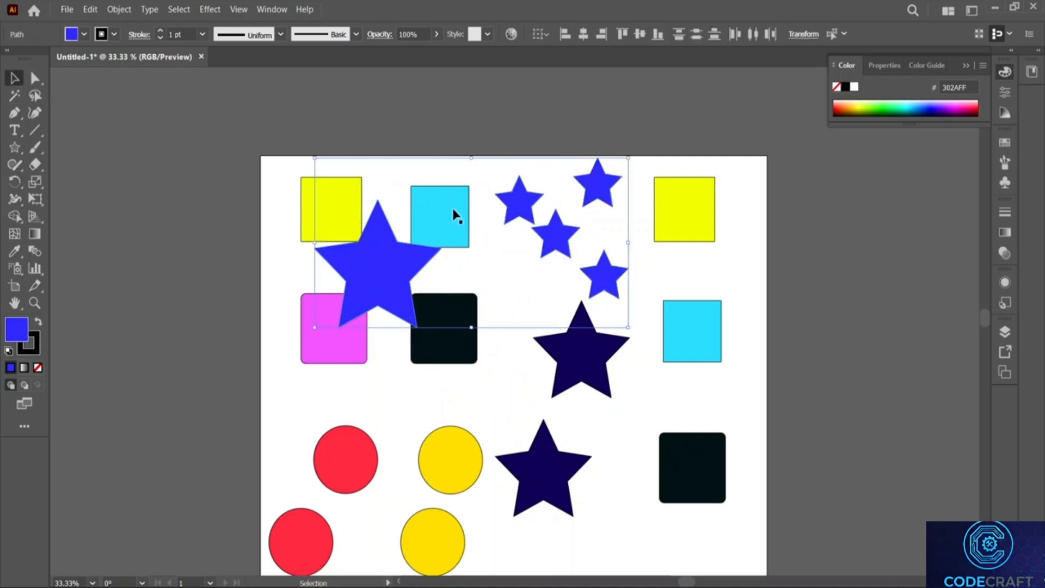
pyautogui.moveTo(564, 235)
pyautogui.mouseDown()
pyautogui.moveTo(611, 195)
pyautogui.moveTo(573, 242)
pyautogui.mouseUp()
# - Use the Magic Wand to select matching cyan squares, black squares, dark navy stars, yellow circles and red circles in turn
pyautogui.click(15, 95)
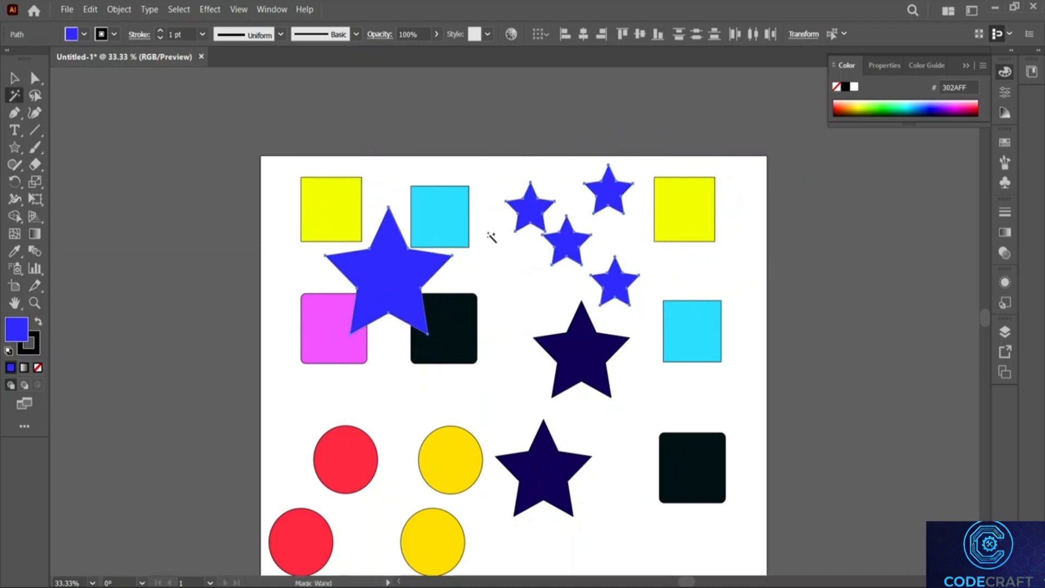
pyautogui.click(457, 223)
pyautogui.click(455, 328)
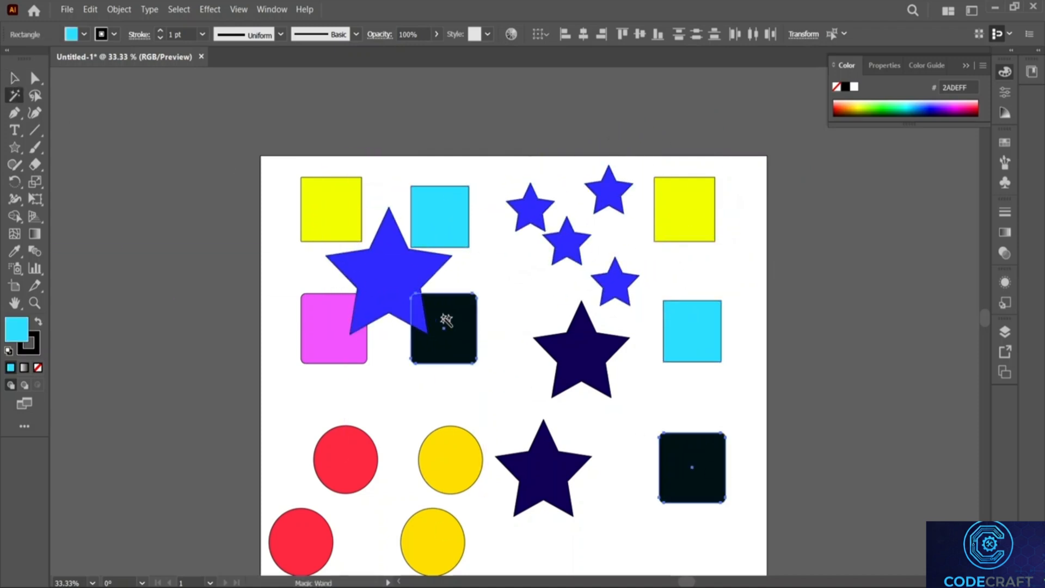
pyautogui.click(544, 497)
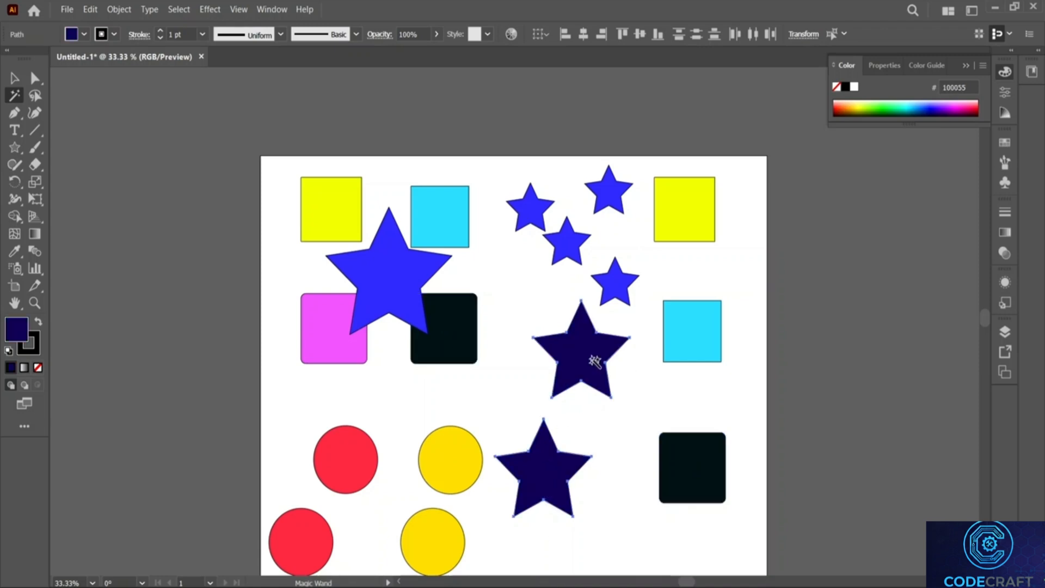
pyautogui.click(469, 482)
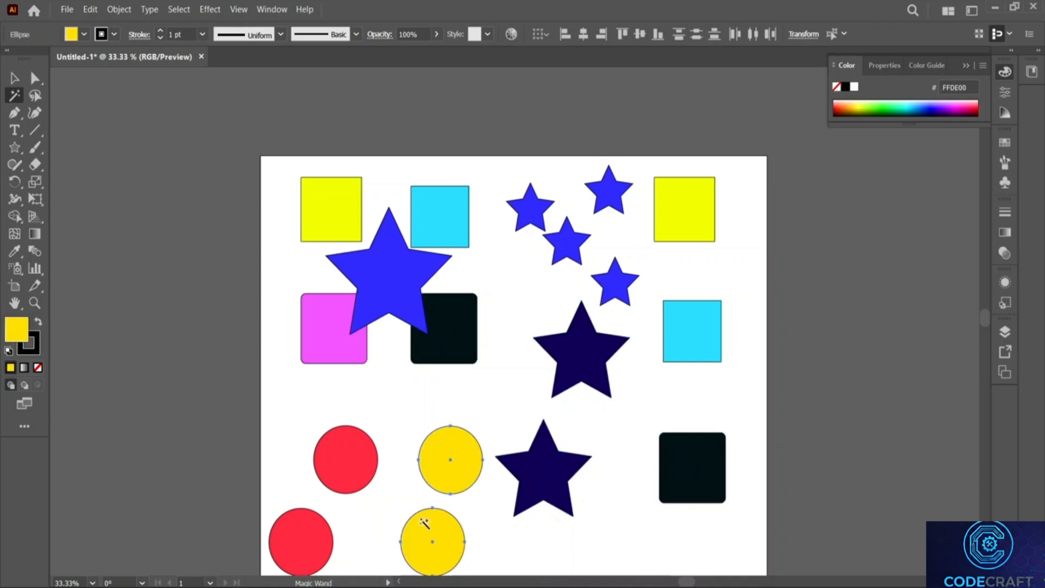
pyautogui.click(341, 454)
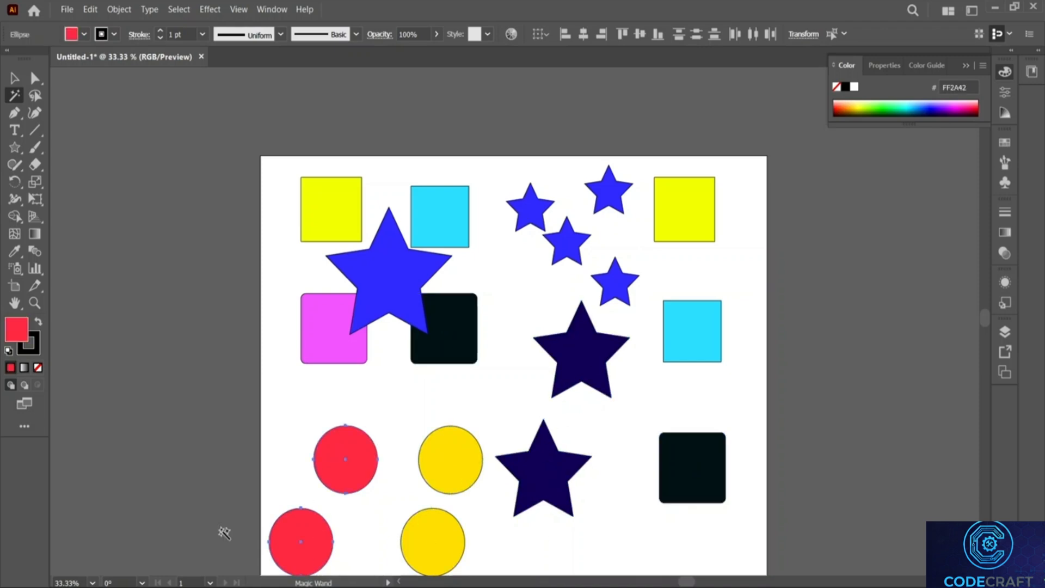
# - Select the magenta rounded square with the Magic Wand and move it down and to the left, clear of the large blue star
pyautogui.click(328, 346)
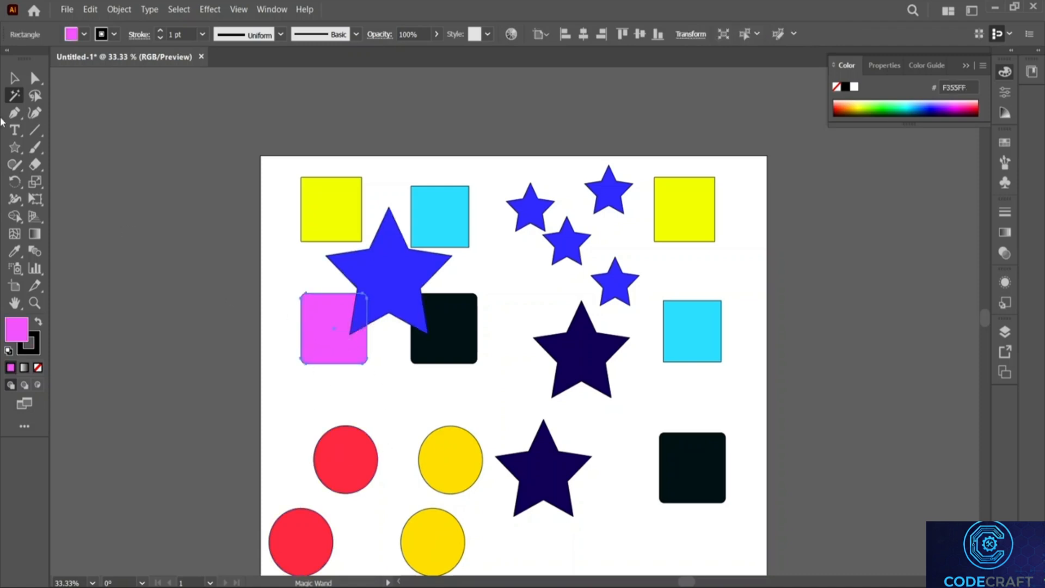
pyautogui.click(14, 75)
pyautogui.moveTo(314, 320); pyautogui.dragTo(279, 356)
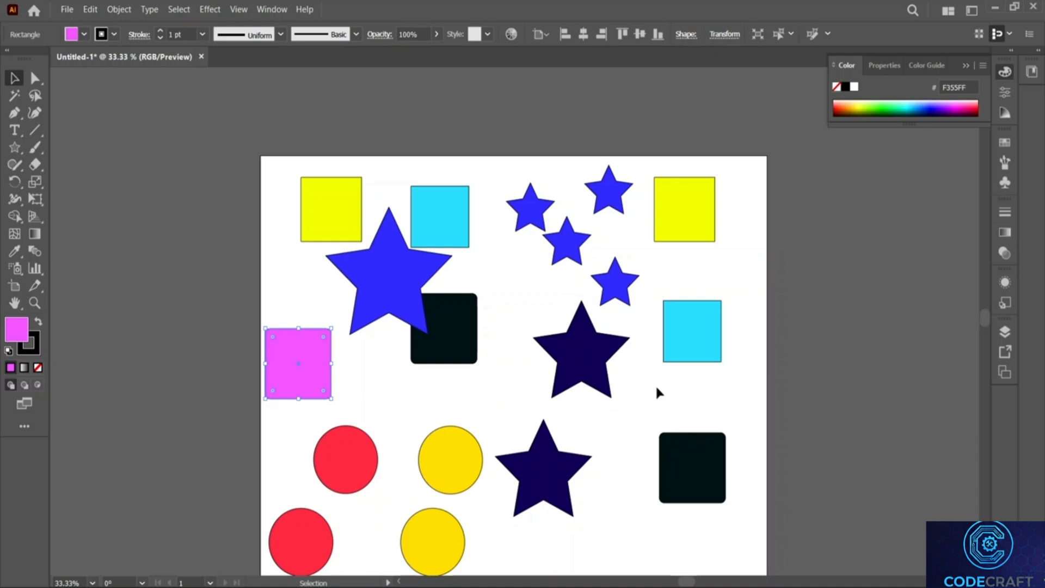
# - Select every shape on the artboard and delete them all
pyautogui.scroll(-2, 657, 381)
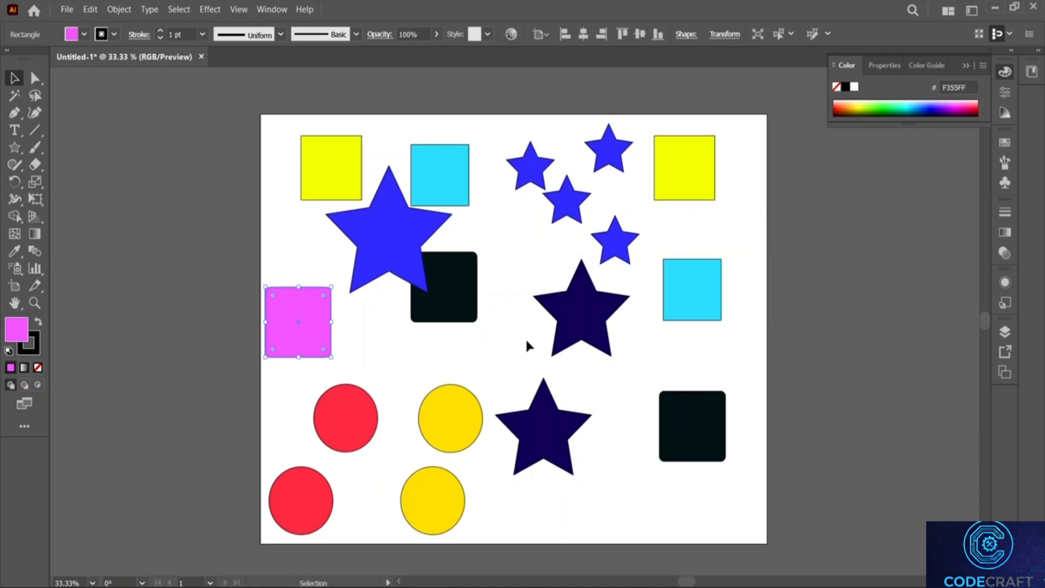
pyautogui.moveTo(264, 132); pyautogui.dragTo(822, 511)
pyautogui.press('Delete')
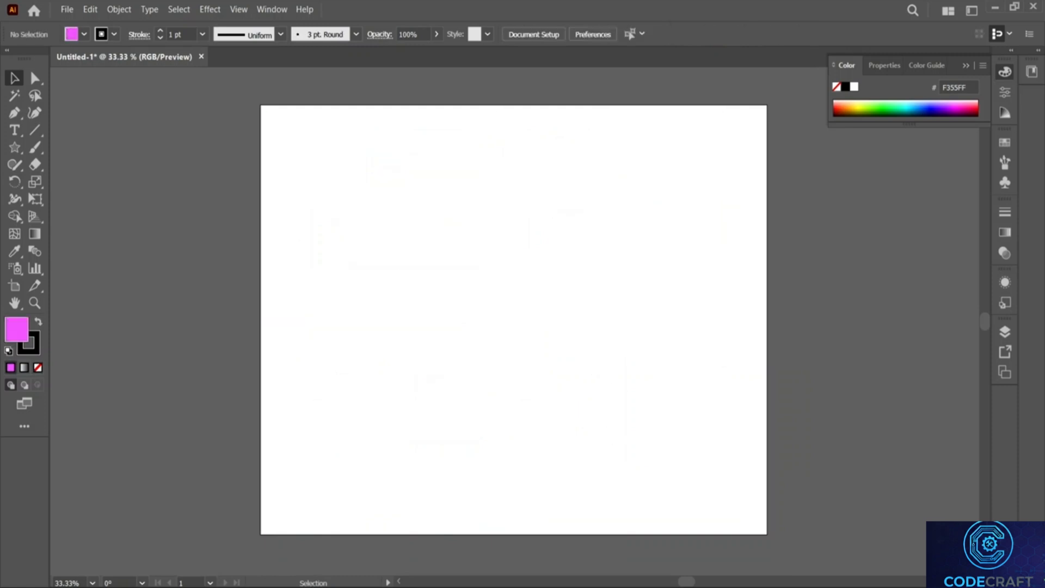
# - Enlarge the placed Hello Summer image proportionally to nearly the full height of the artboard and roughly centre it
pyautogui.hscroll(5, 752, 338)
pyautogui.hscroll(-2, 700, 349)
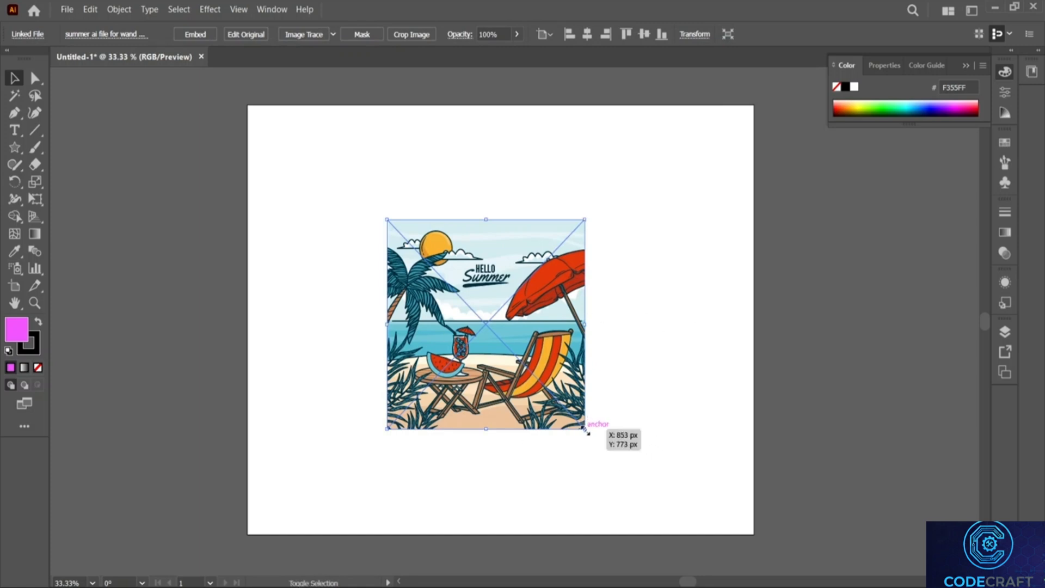
pyautogui.moveTo(585, 430); pyautogui.dragTo(682, 532)
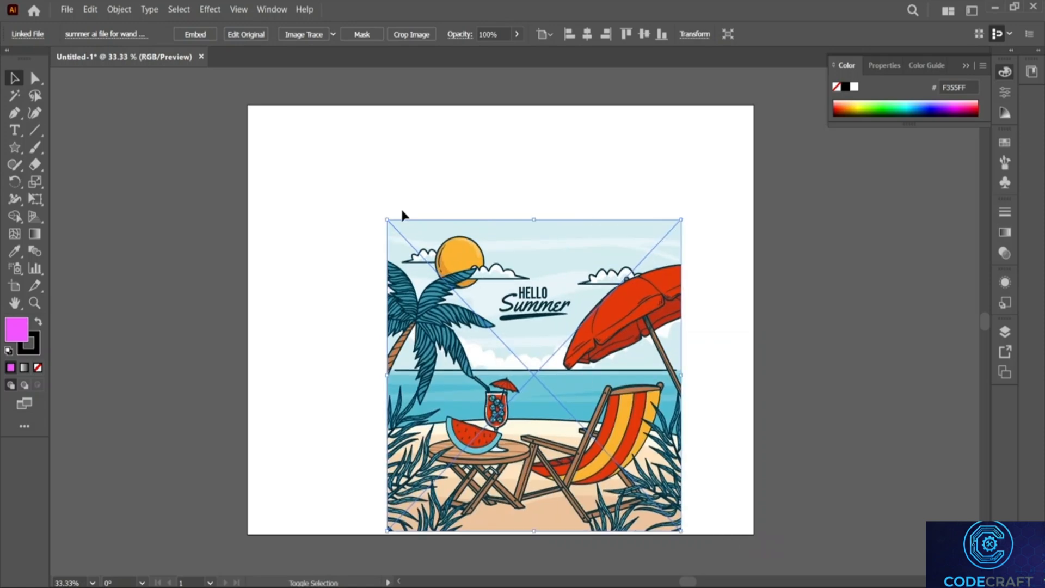
pyautogui.moveTo(387, 219); pyautogui.dragTo(304, 116)
pyautogui.moveTo(493, 279)
pyautogui.mouseDown()
pyautogui.moveTo(494, 270)
pyautogui.moveTo(486, 283)
pyautogui.mouseUp()
pyautogui.rightClick(525, 338)
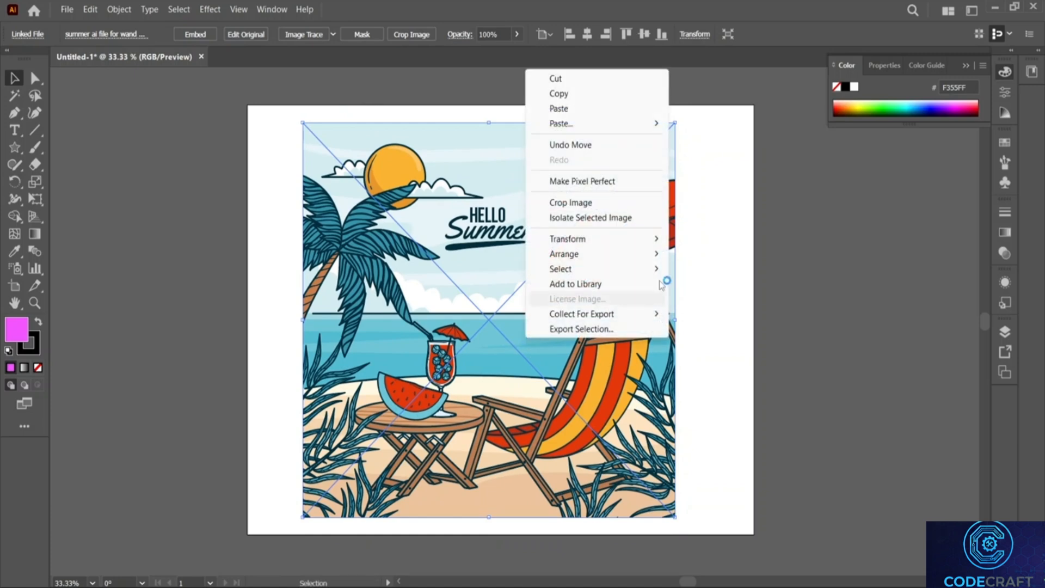
pyautogui.click(280, 293)
pyautogui.moveTo(502, 321)
pyautogui.mouseDown()
pyautogui.moveTo(497, 312)
pyautogui.moveTo(498, 323)
pyautogui.moveTo(506, 316)
pyautogui.mouseUp()
# - Isolate the linked Hello Summer image and try to make it pixel perfect
pyautogui.click(12, 94)
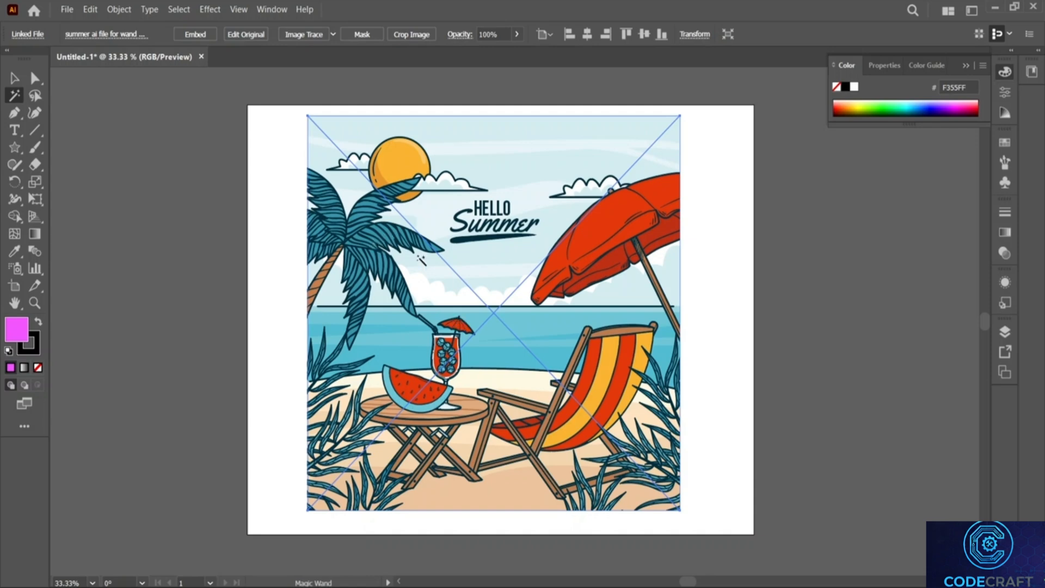
pyautogui.click(17, 76)
pyautogui.rightClick(501, 219)
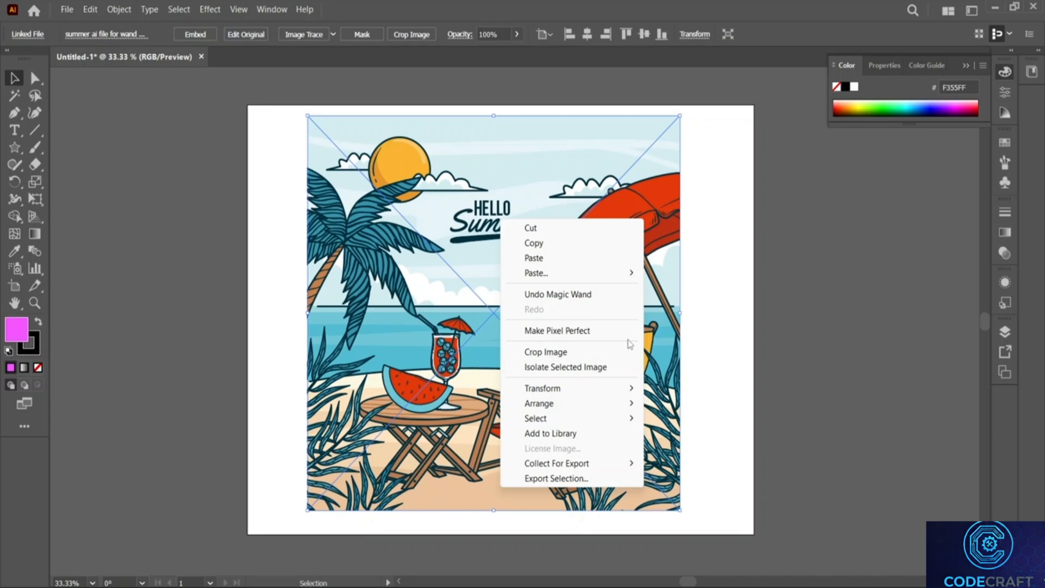
pyautogui.click(632, 289)
pyautogui.doubleClick(632, 286)
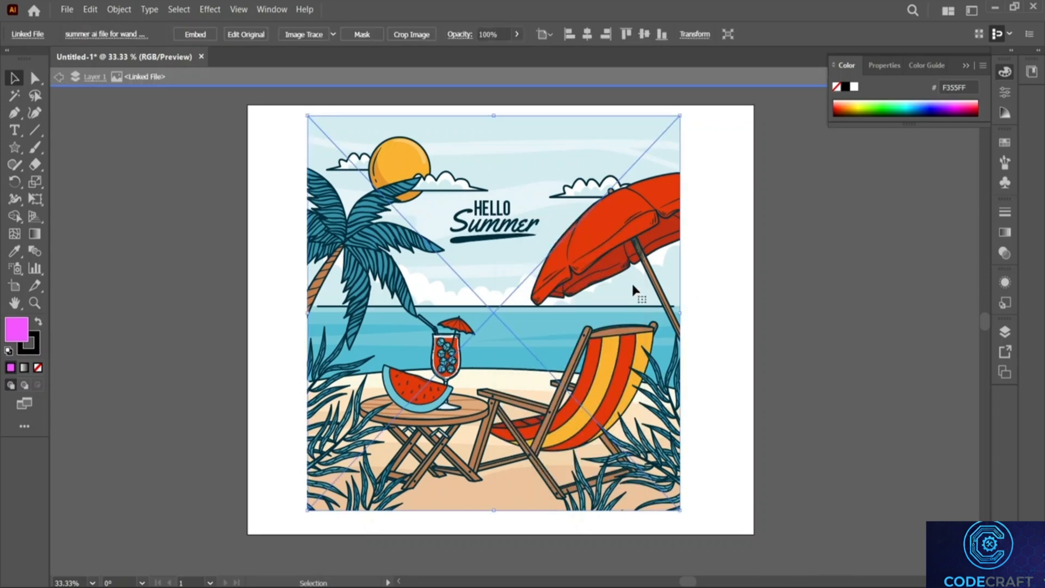
pyautogui.moveTo(363, 244)
pyautogui.mouseDown()
pyautogui.moveTo(403, 280)
pyautogui.moveTo(377, 240)
pyautogui.mouseUp()
pyautogui.rightClick(377, 240)
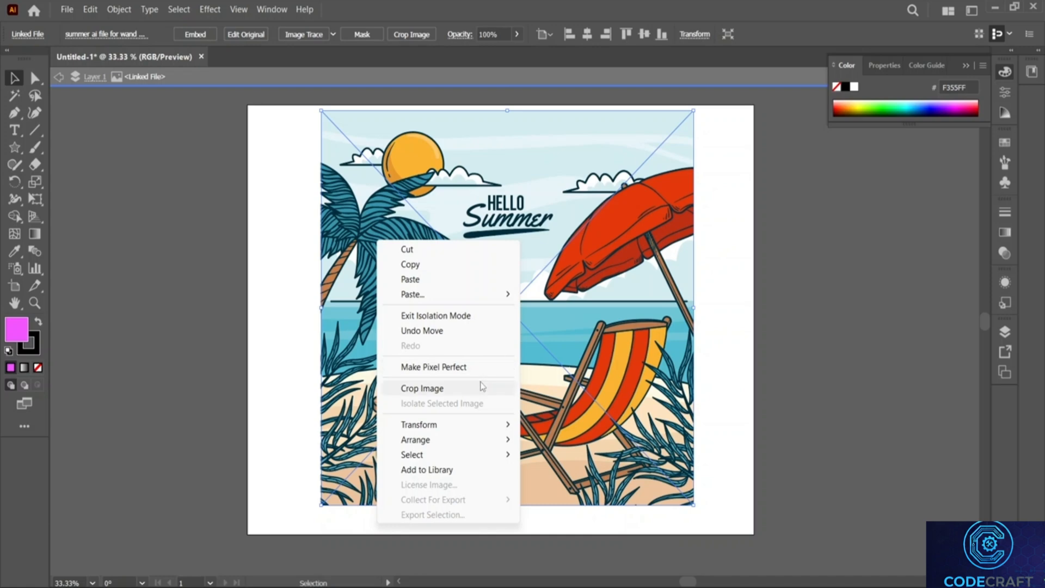
pyautogui.click(473, 366)
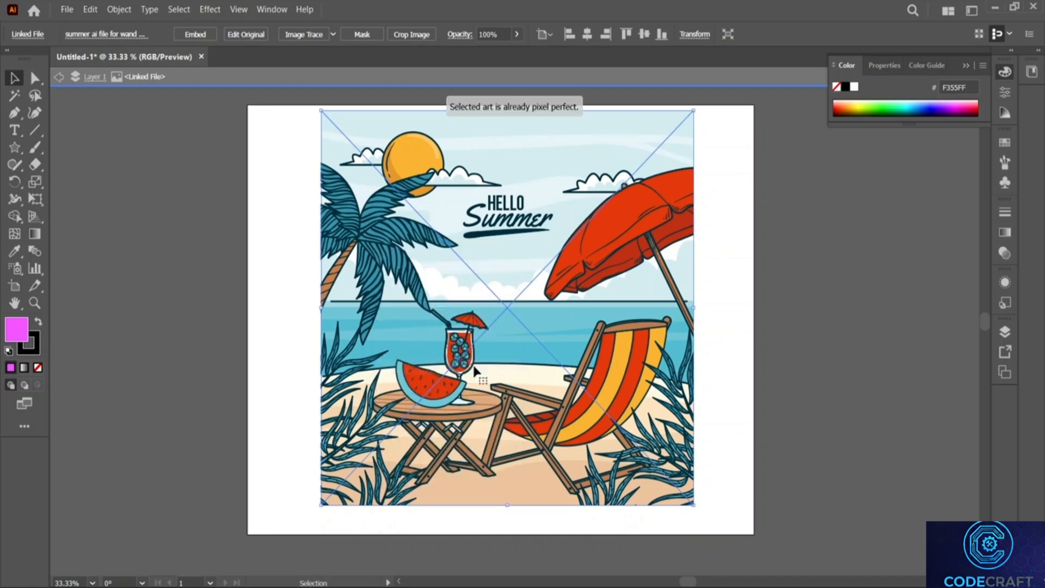
# - Delete the linked Hello Summer image from the artboard
pyautogui.moveTo(577, 245); pyautogui.dragTo(551, 260)
pyautogui.click(779, 338)
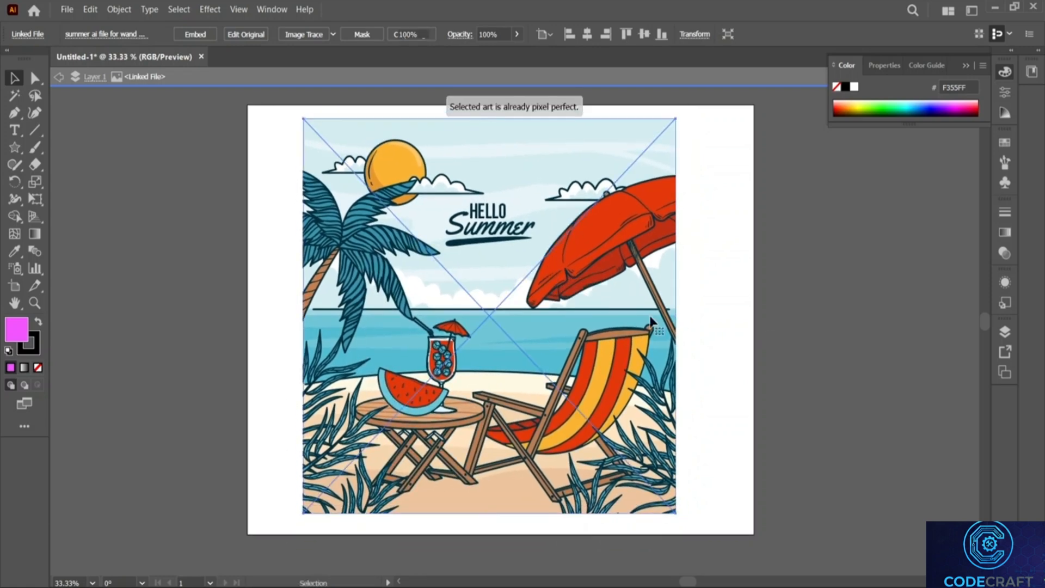
pyautogui.click(651, 321)
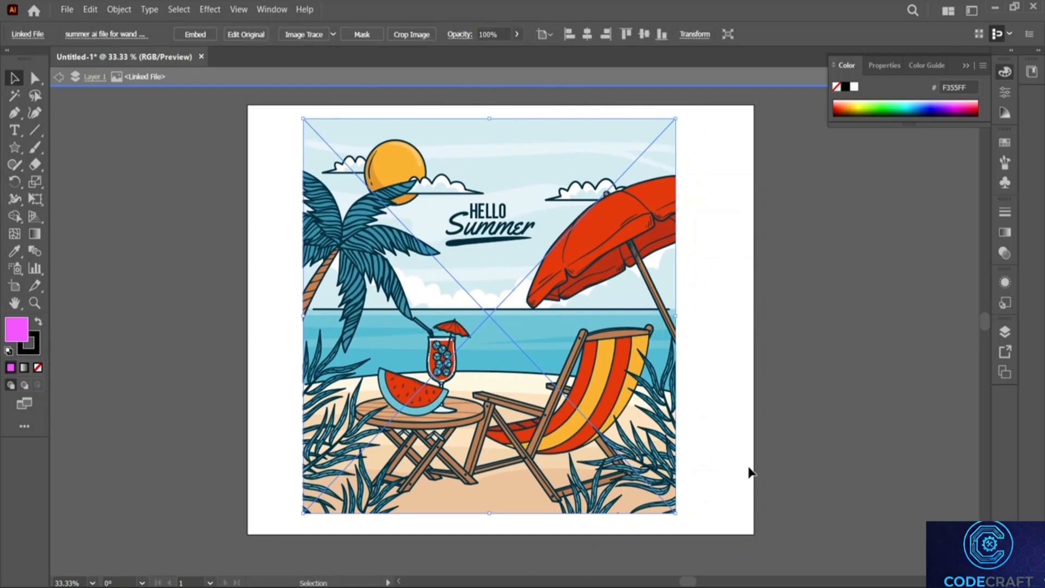
pyautogui.press('Delete')
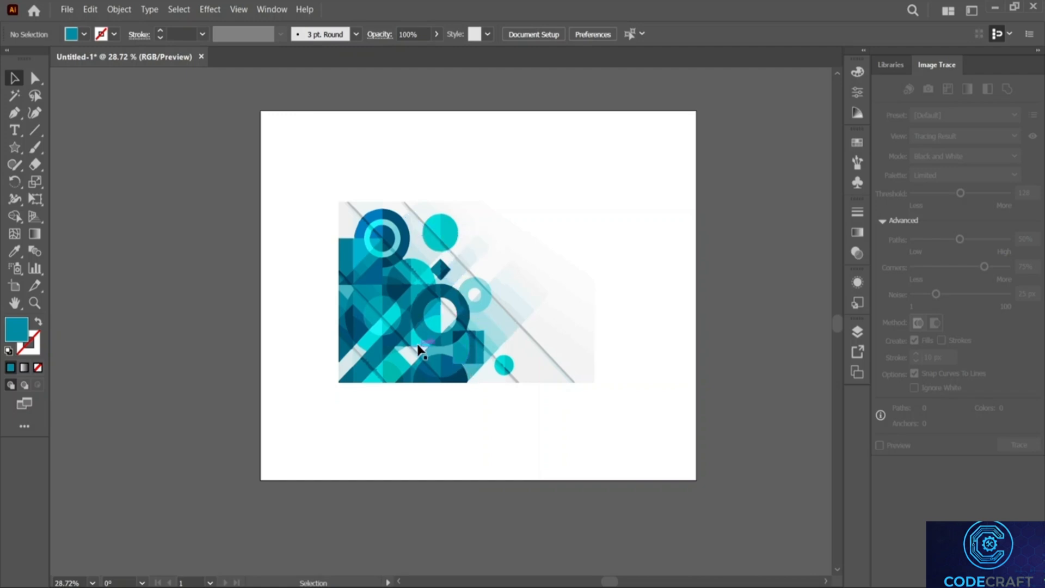
# - Select the matching dark teal pieces of the geometric artwork with the Magic Wand and move them up and left, partly off the artboard
pyautogui.press('z')
pyautogui.click(472, 290)
pyautogui.click(471, 285)
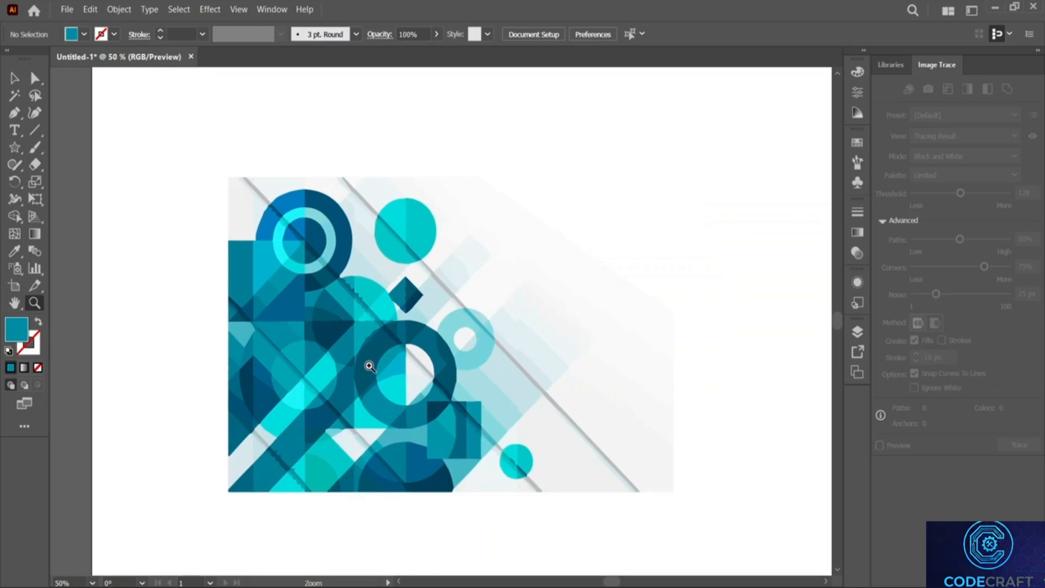
pyautogui.click(14, 96)
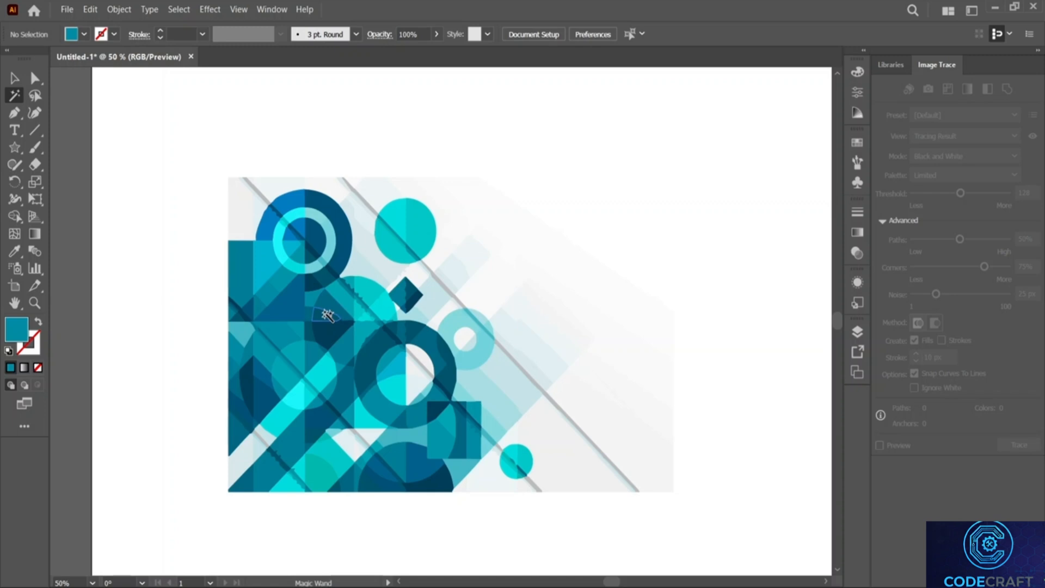
pyautogui.click(335, 313)
pyautogui.click(14, 78)
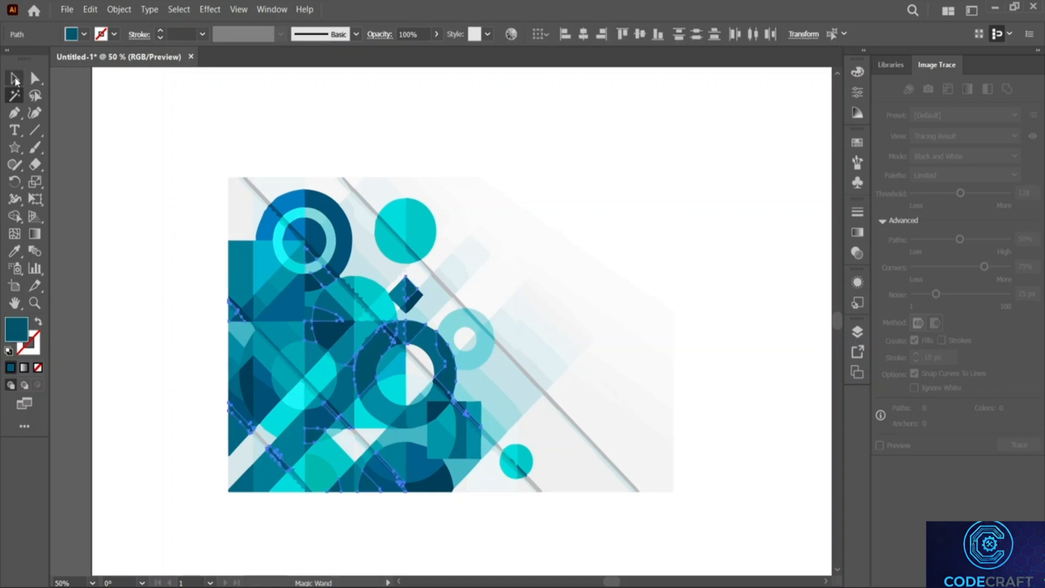
pyautogui.moveTo(303, 315); pyautogui.dragTo(126, 148)
pyautogui.moveTo(168, 98)
pyautogui.mouseDown()
pyautogui.moveTo(137, 99)
pyautogui.moveTo(164, 90)
pyautogui.mouseUp()
# - Select the bright cyan pieces with the Magic Wand, starting from the upper circle's left half, and move them up and right of the artwork
pyautogui.hscroll(-5, 234, 249)
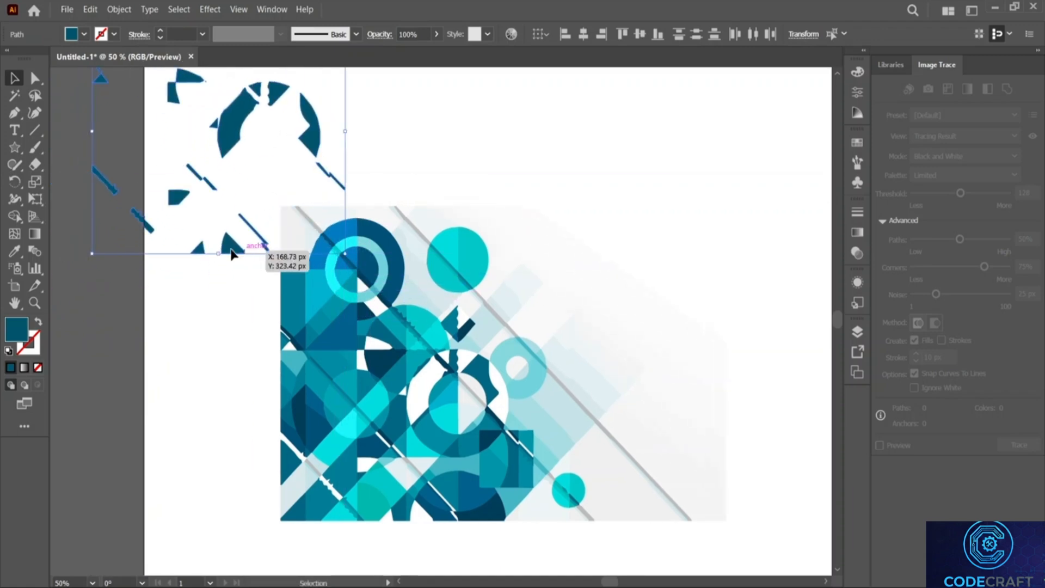
pyautogui.scroll(4, 230, 245)
pyautogui.click(15, 95)
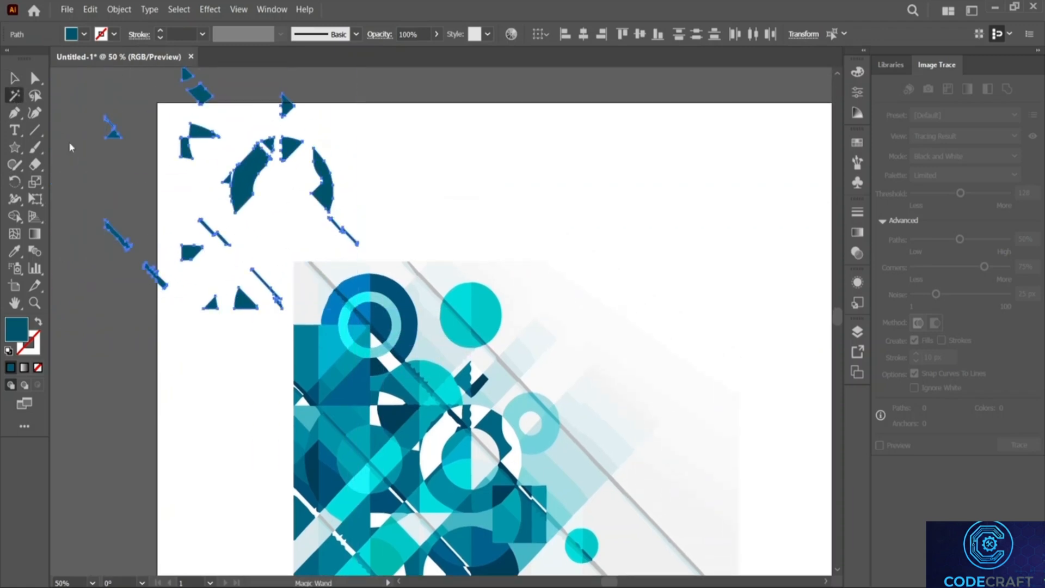
pyautogui.scroll(-4, 435, 343)
pyautogui.click(465, 245)
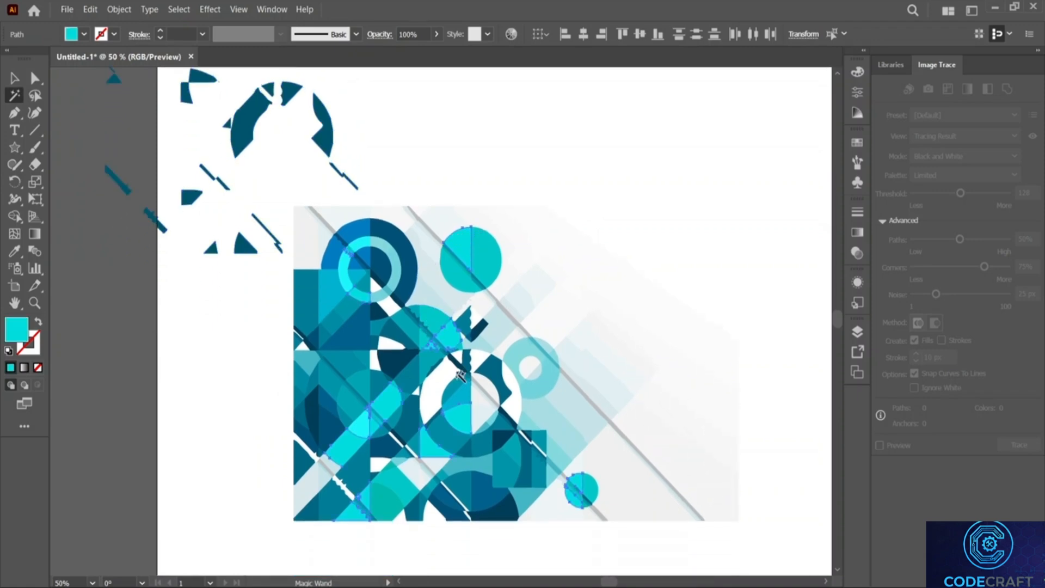
pyautogui.click(14, 78)
pyautogui.moveTo(465, 250); pyautogui.dragTo(757, 77)
# - Move the bright cyan pieces further up so most lie above the artboard, and nudge the whole artwork group slightly
pyautogui.press('z')
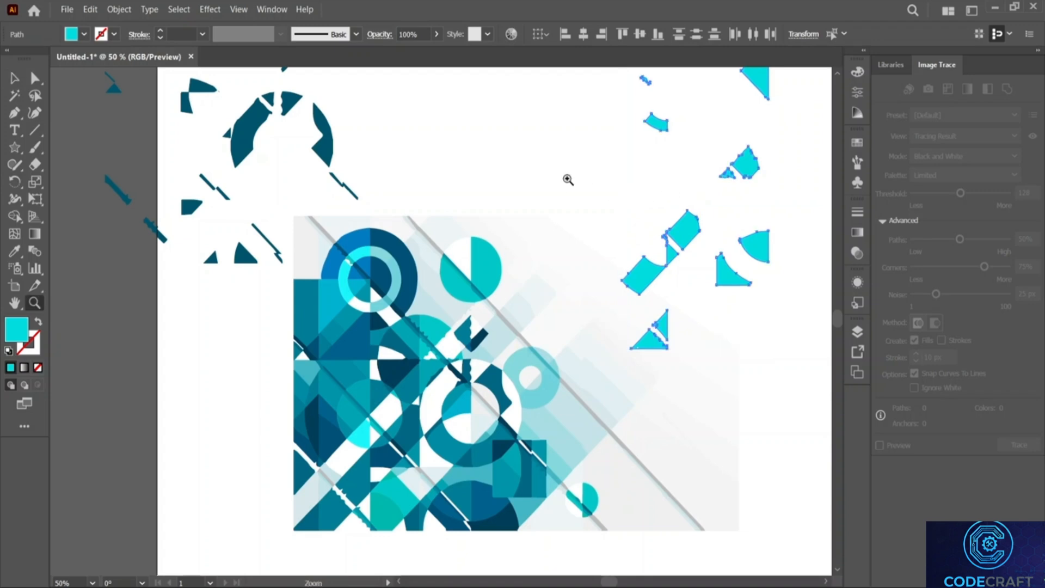
pyautogui.keyDown('alt'); pyautogui.click(567, 180); pyautogui.keyUp('alt')
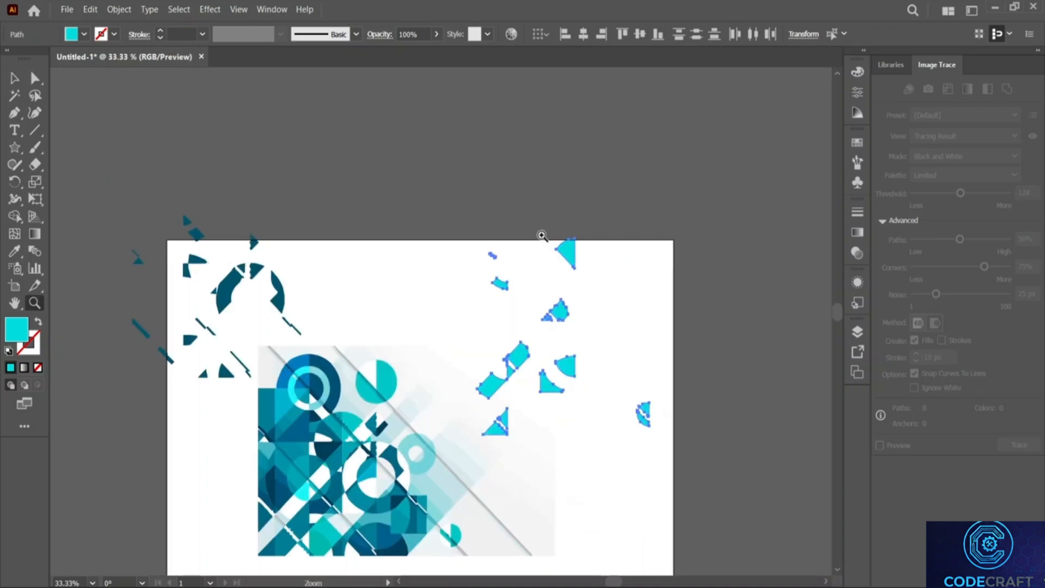
pyautogui.press('v')
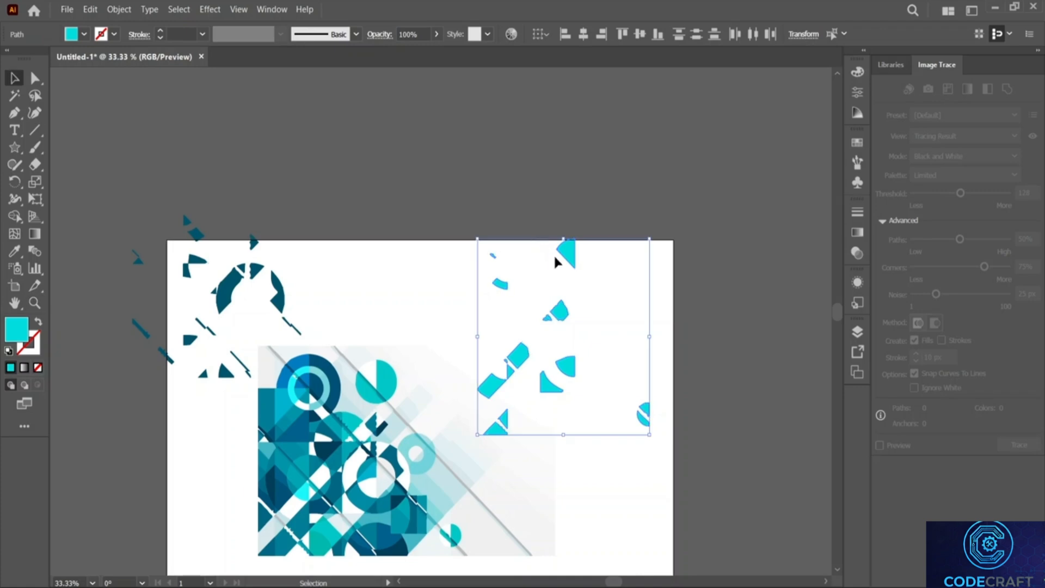
pyautogui.moveTo(571, 256); pyautogui.dragTo(554, 121)
pyautogui.moveTo(210, 285)
pyautogui.mouseDown()
pyautogui.moveTo(228, 280)
pyautogui.moveTo(228, 298)
pyautogui.mouseUp()
# - Clear the full selection and use the Magic Wand on a light teal piece near the artwork's left edge to select matching fills
pyautogui.hotkey('ctrl', 'a')
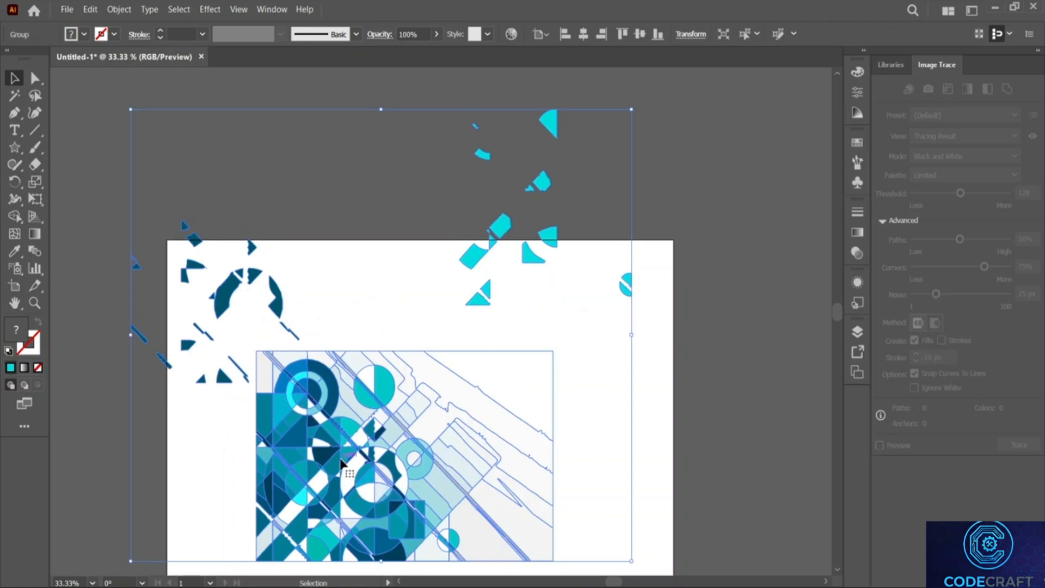
pyautogui.click(15, 95)
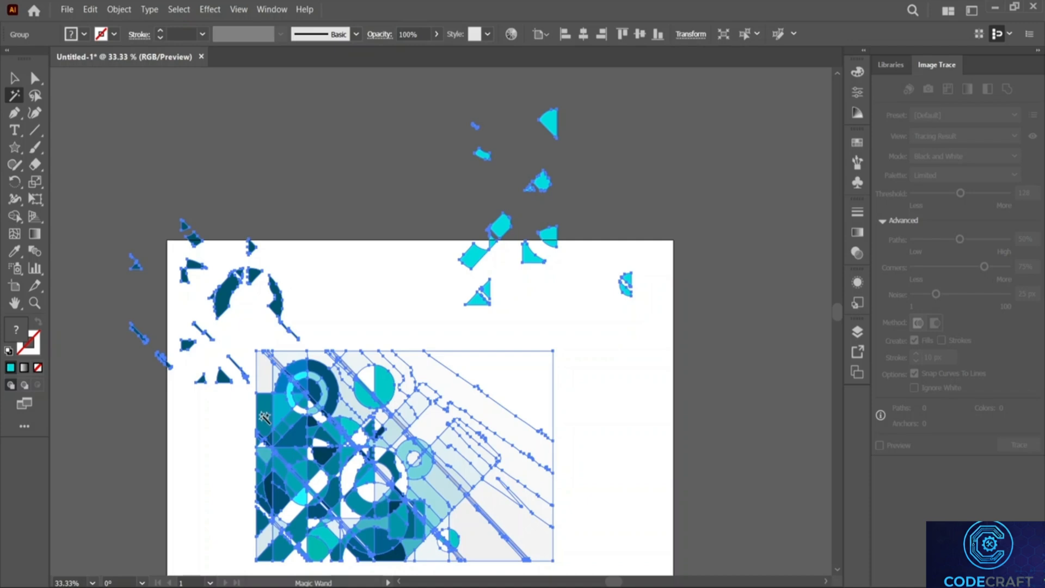
pyautogui.click(197, 531)
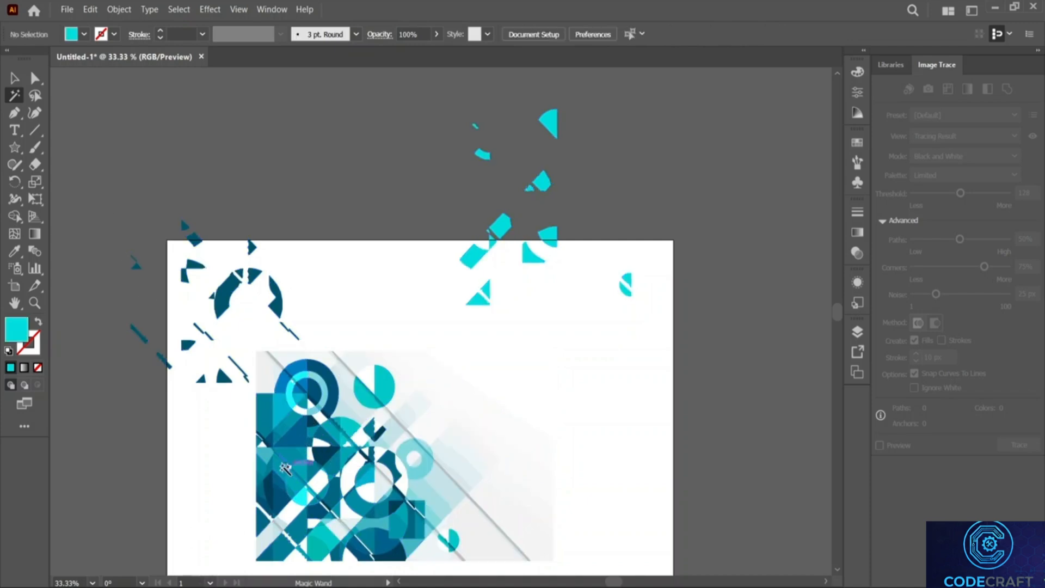
pyautogui.click(281, 468)
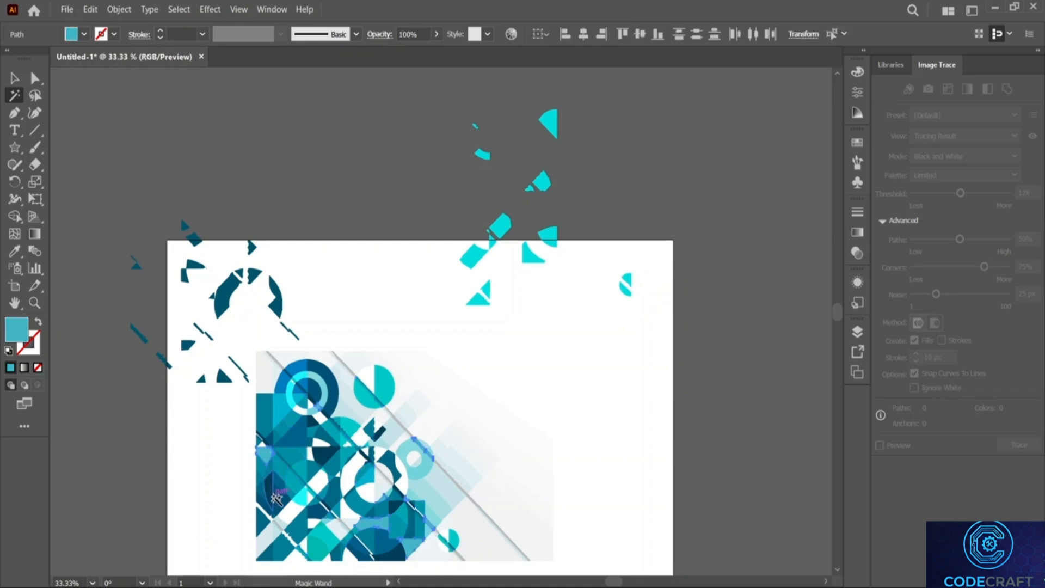
# - Select the dark navy pieces with the Magic Wand and move them right, mostly beyond the artboard's right edge
pyautogui.click(275, 496)
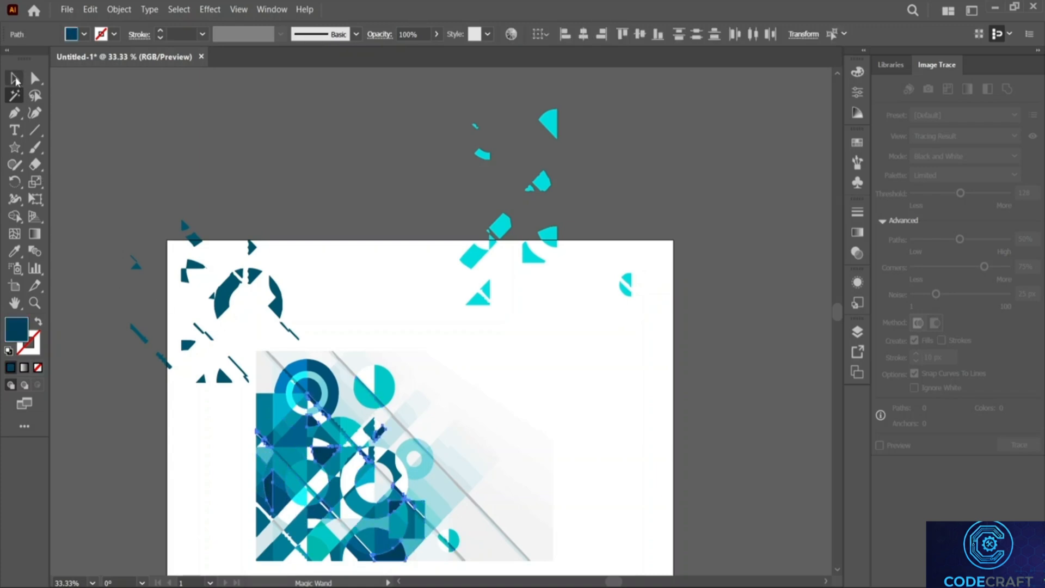
pyautogui.press('v')
pyautogui.moveTo(272, 492); pyautogui.dragTo(669, 424)
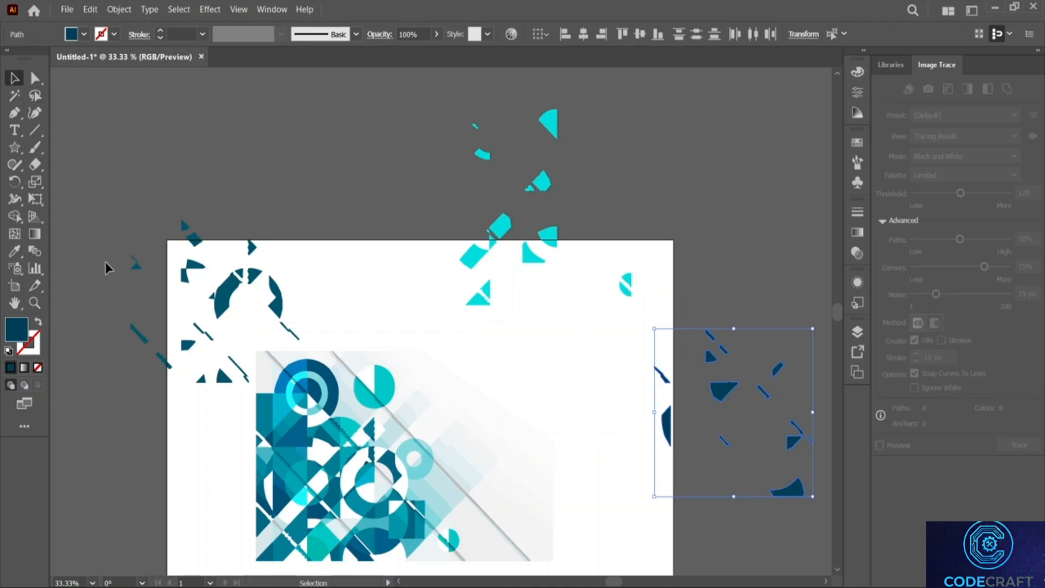
# - Select the medium teal pieces with the Magic Wand, try to move them, and clear the selection after shifting the whole artwork slightly up and right
pyautogui.click(14, 95)
pyautogui.click(351, 430)
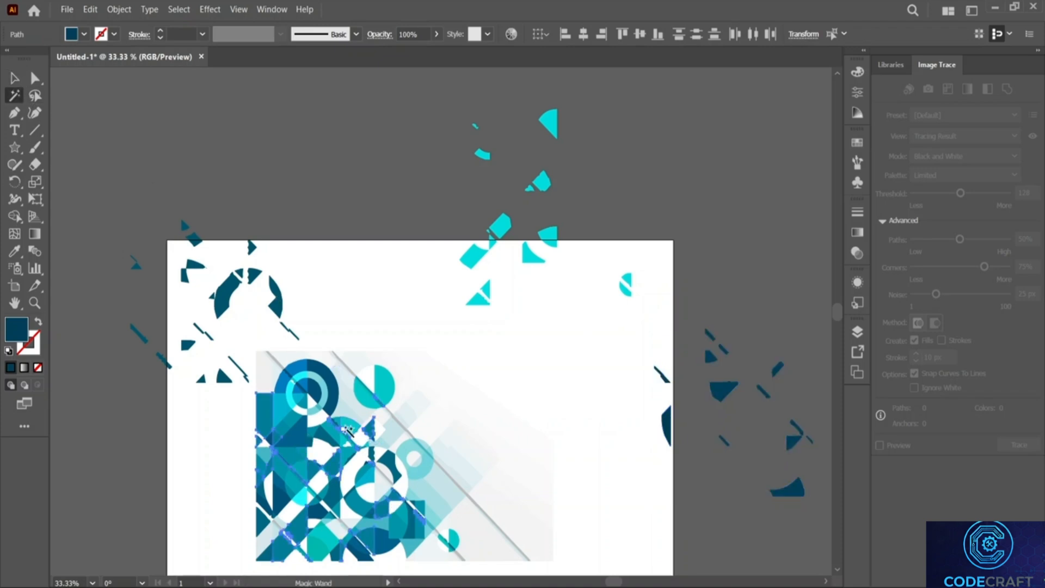
pyautogui.click(12, 79)
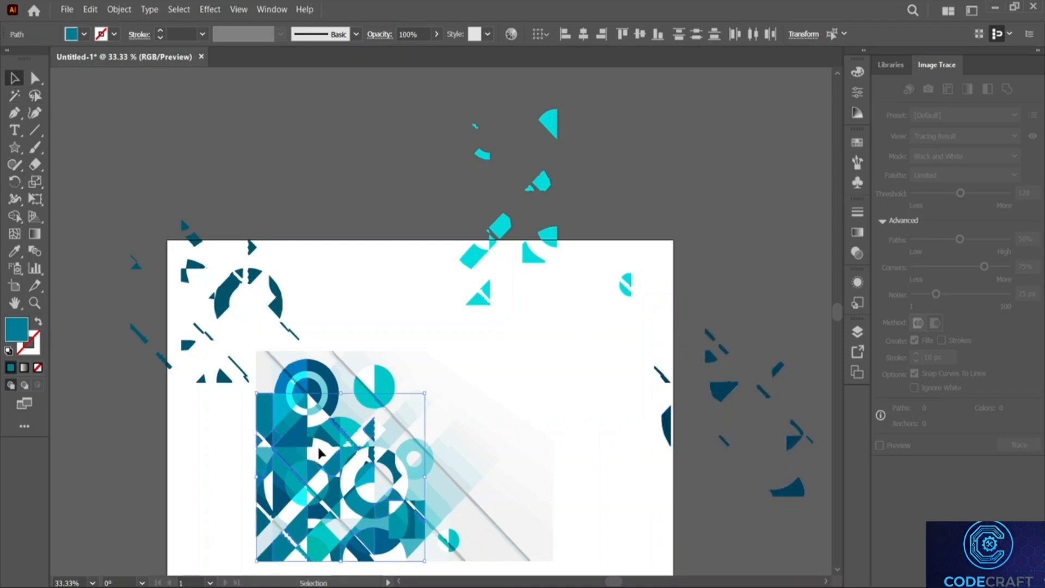
pyautogui.moveTo(351, 433); pyautogui.dragTo(374, 423)
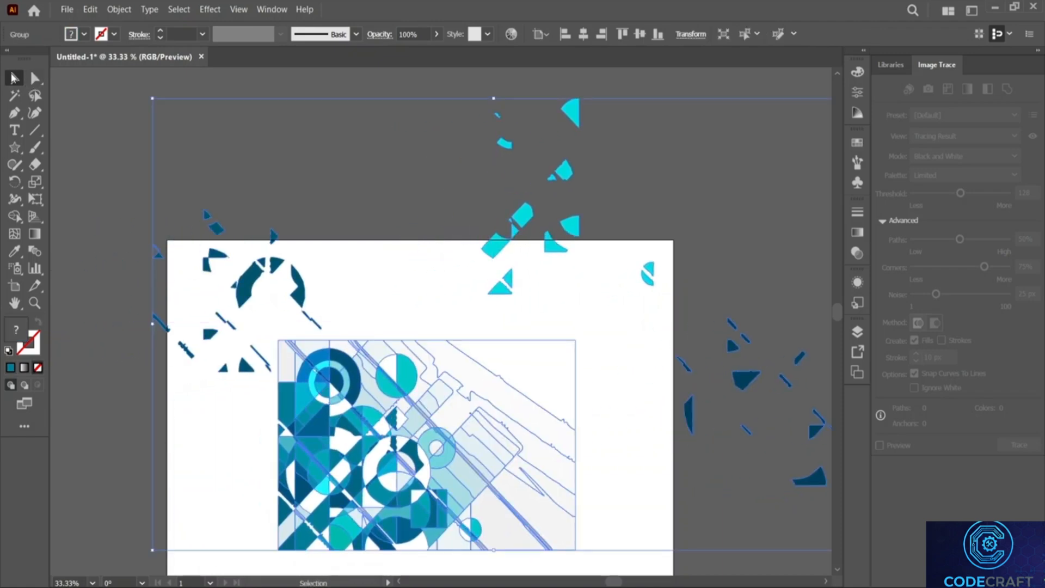
pyautogui.click(220, 470)
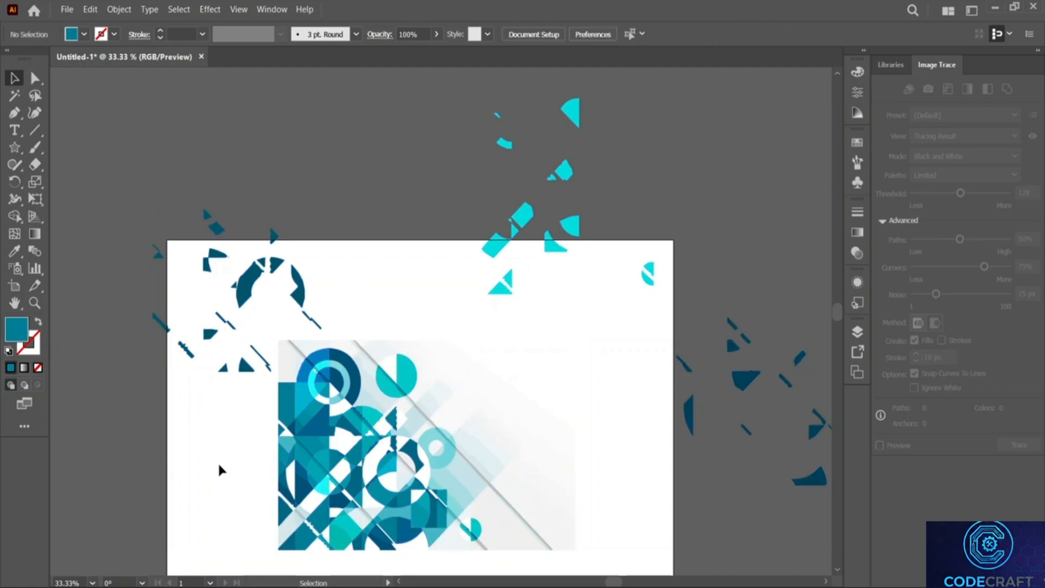
# - Select the turquoise pieces with the Magic Wand and move them left, mostly off the artboard
pyautogui.press('y')
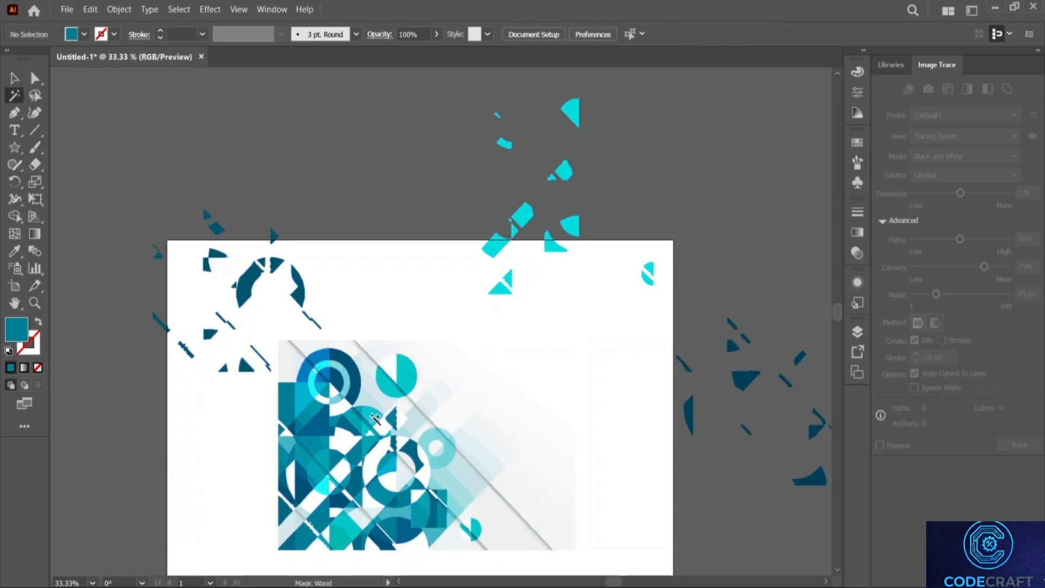
pyautogui.click(375, 434)
pyautogui.click(14, 78)
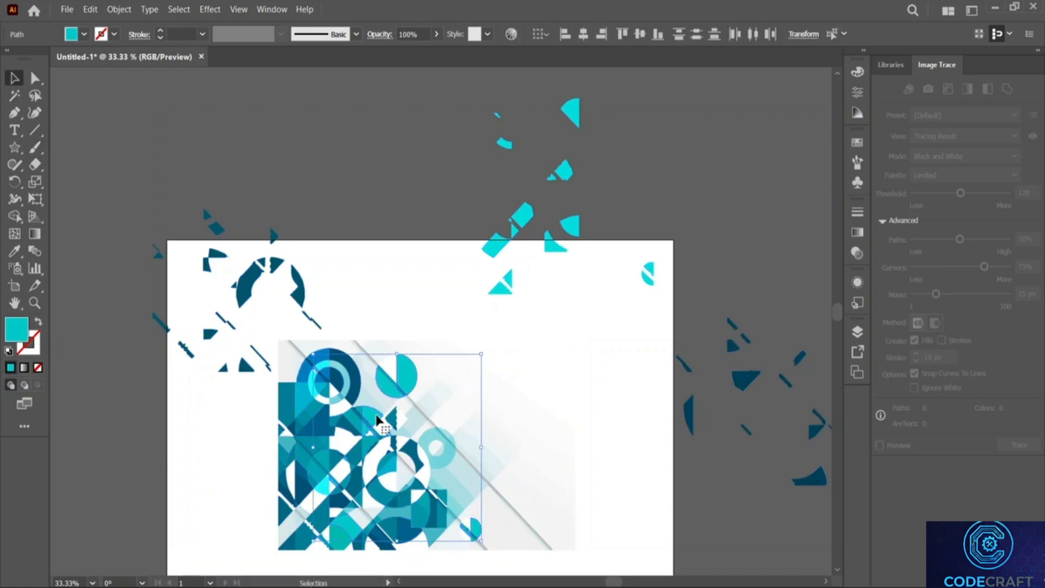
pyautogui.moveTo(374, 415); pyautogui.dragTo(104, 401)
# - Select the teal-blue pieces around the large lower ring with the Magic Wand and move them up above the artboard
pyautogui.click(14, 95)
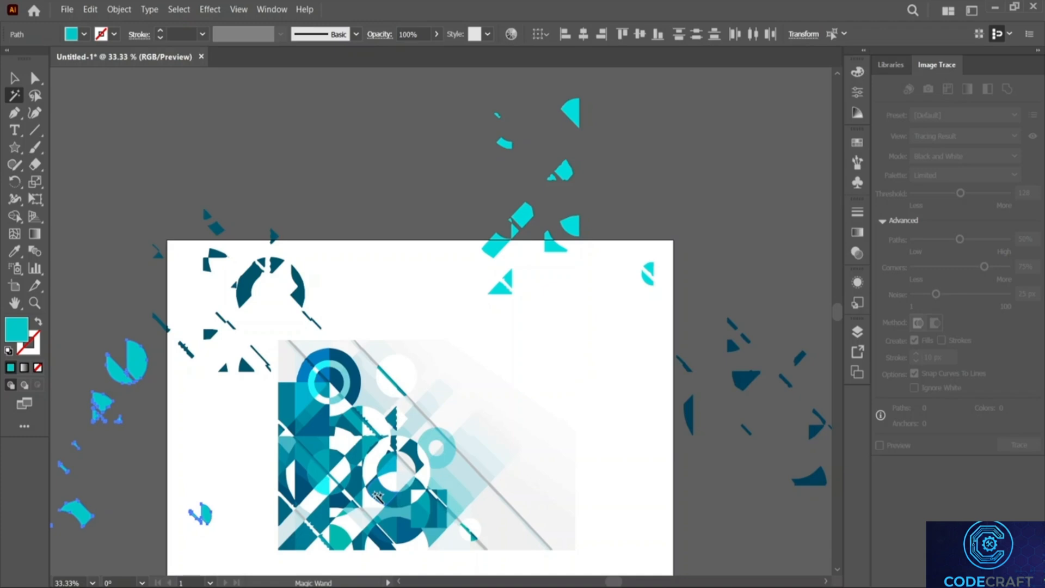
pyautogui.click(377, 496)
pyautogui.click(14, 78)
pyautogui.click(345, 464)
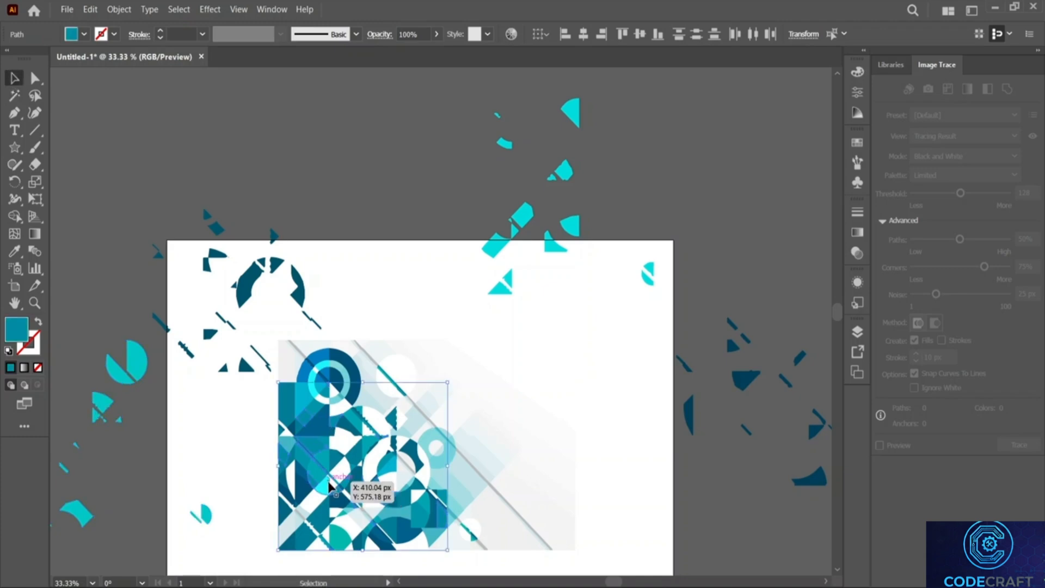
pyautogui.moveTo(329, 486); pyautogui.dragTo(392, 174)
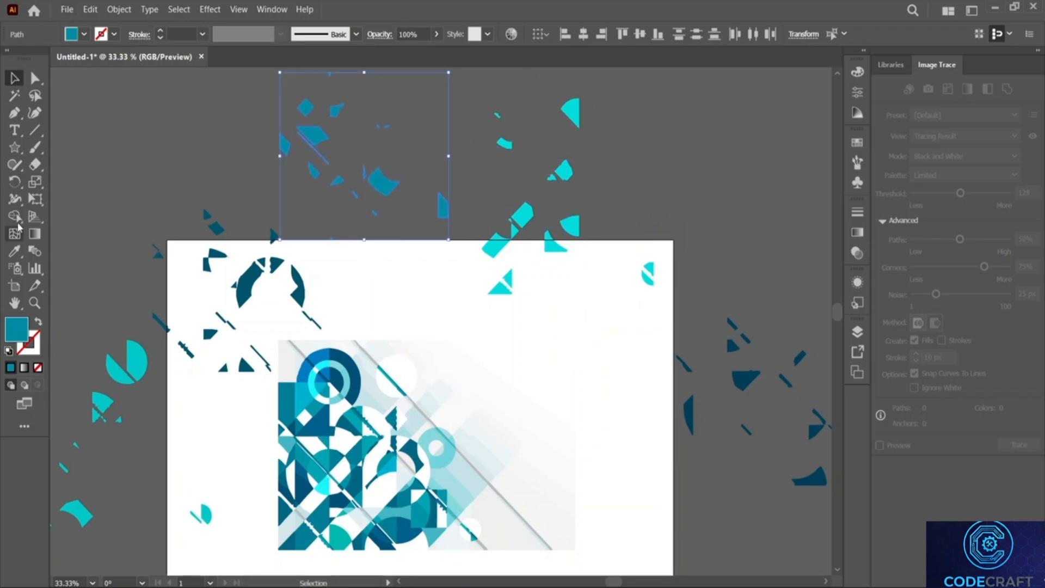
# - Select the medium blue pieces with the Magic Wand, starting from the triangle below the upper circle, and move them to the artboard's right edge
pyautogui.click(15, 95)
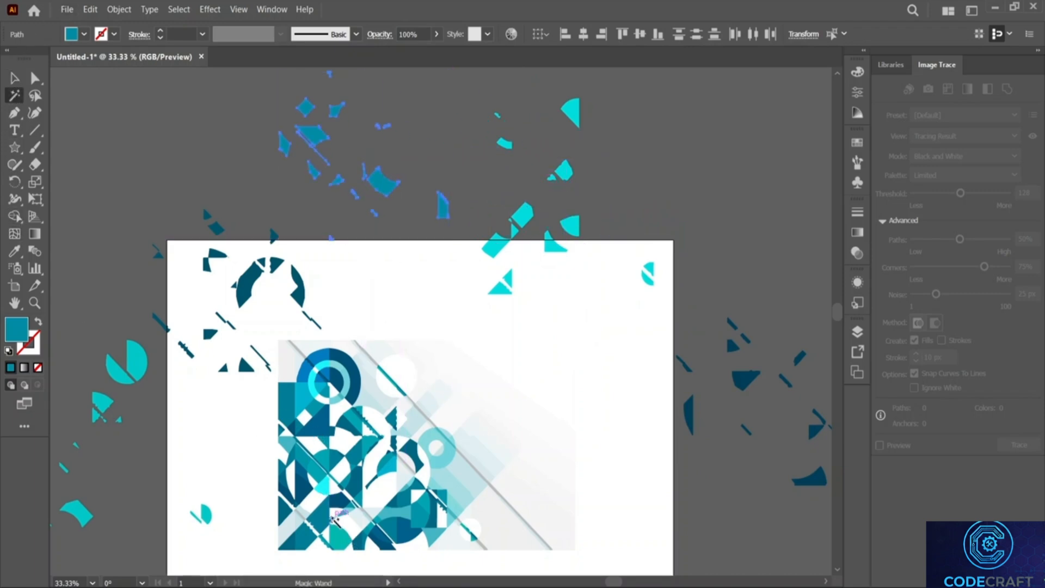
pyautogui.click(323, 424)
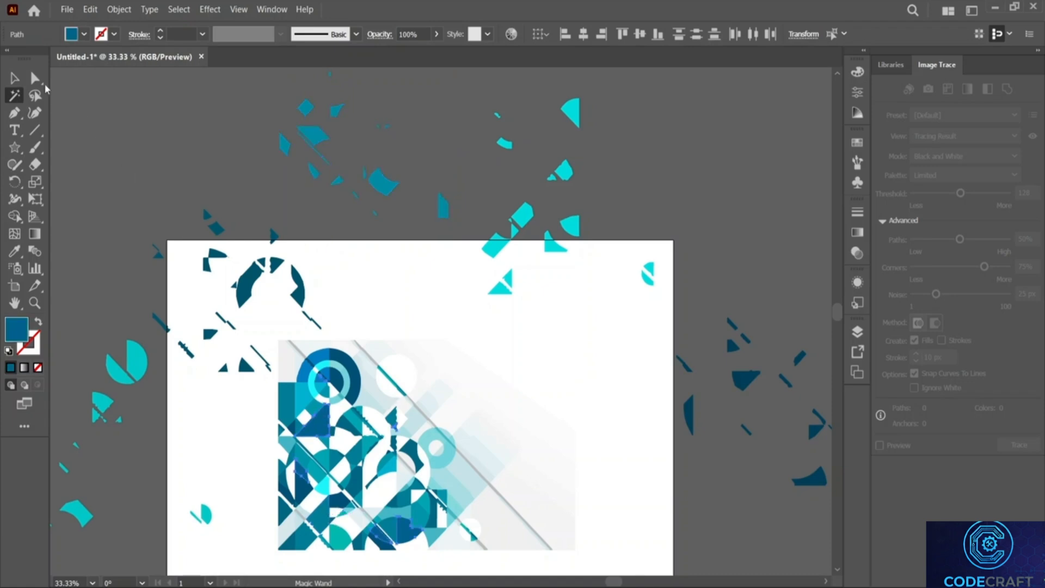
pyautogui.click(15, 78)
pyautogui.moveTo(329, 436); pyautogui.dragTo(654, 452)
# - Select the teal pieces matching the block at the artwork's left edge with the Magic Wand and move them above the artboard's upper-right corner
pyautogui.click(14, 96)
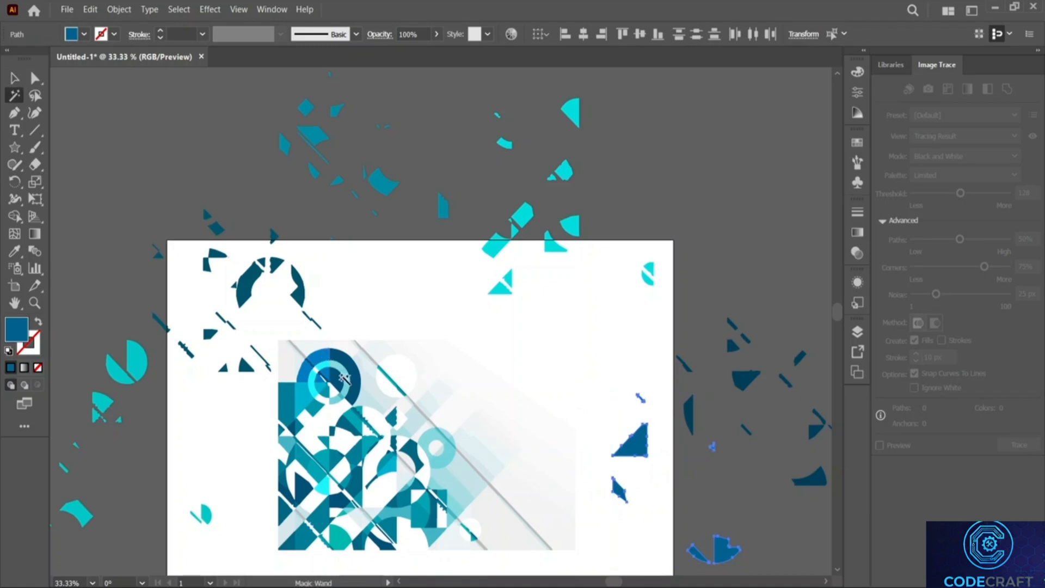
pyautogui.click(357, 422)
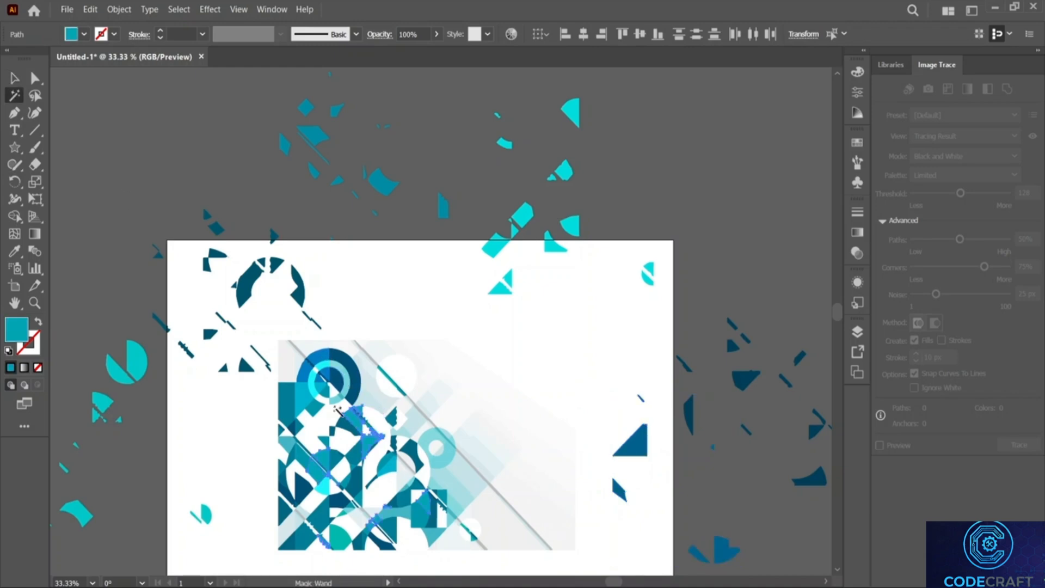
pyautogui.click(291, 398)
pyautogui.click(10, 79)
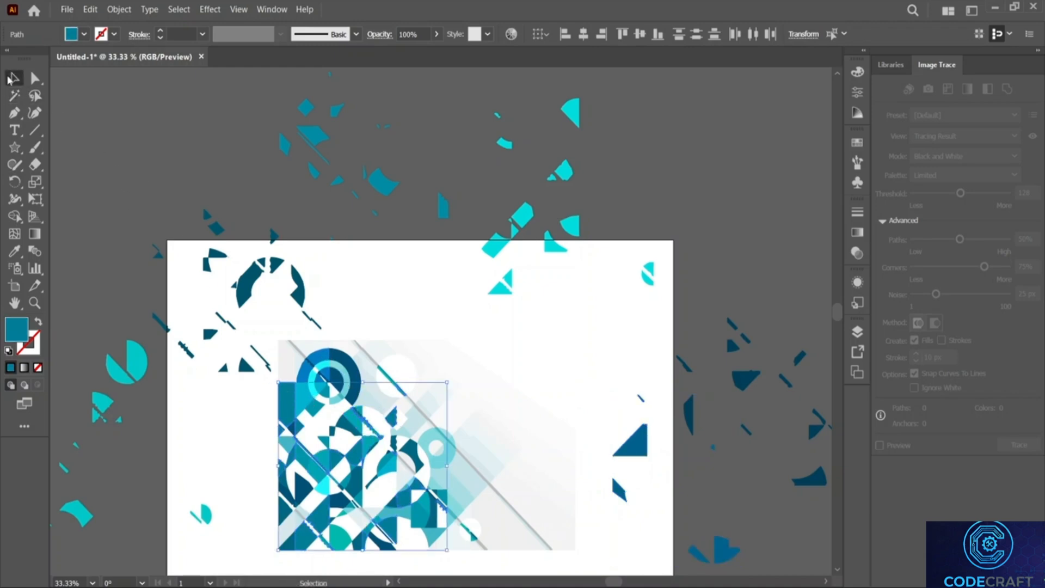
pyautogui.moveTo(289, 403); pyautogui.dragTo(663, 133)
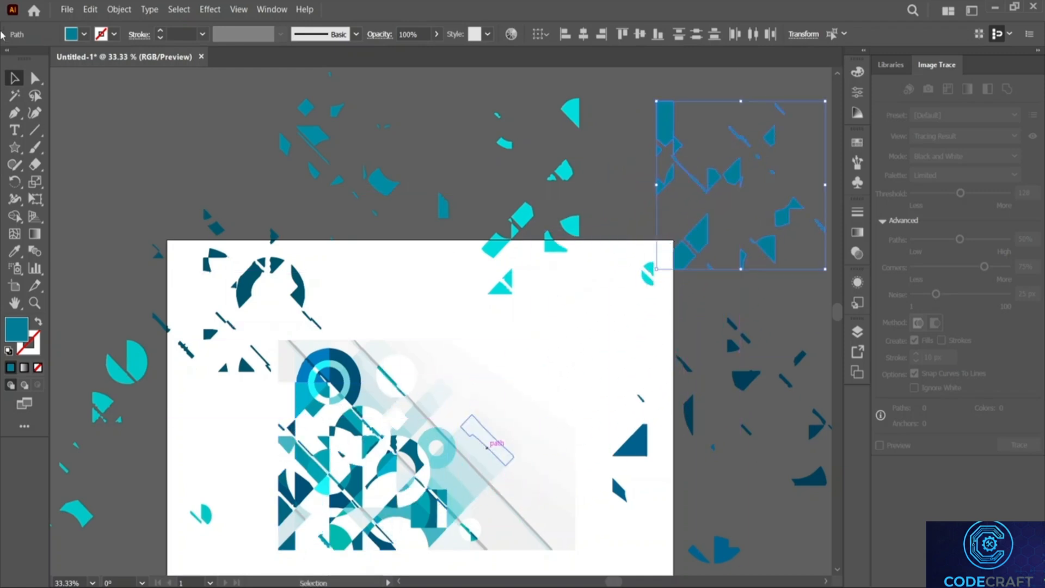
# - Select the darker blue-teal pieces matching the large ring's segment with the Magic Wand and move them above and left of the artboard
pyautogui.click(14, 95)
pyautogui.click(405, 462)
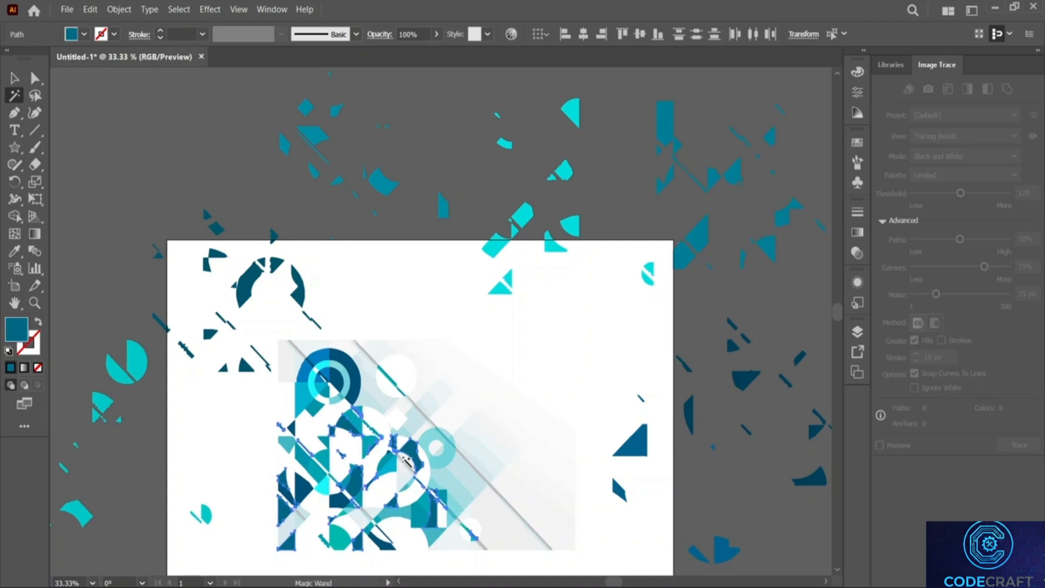
pyautogui.click(15, 78)
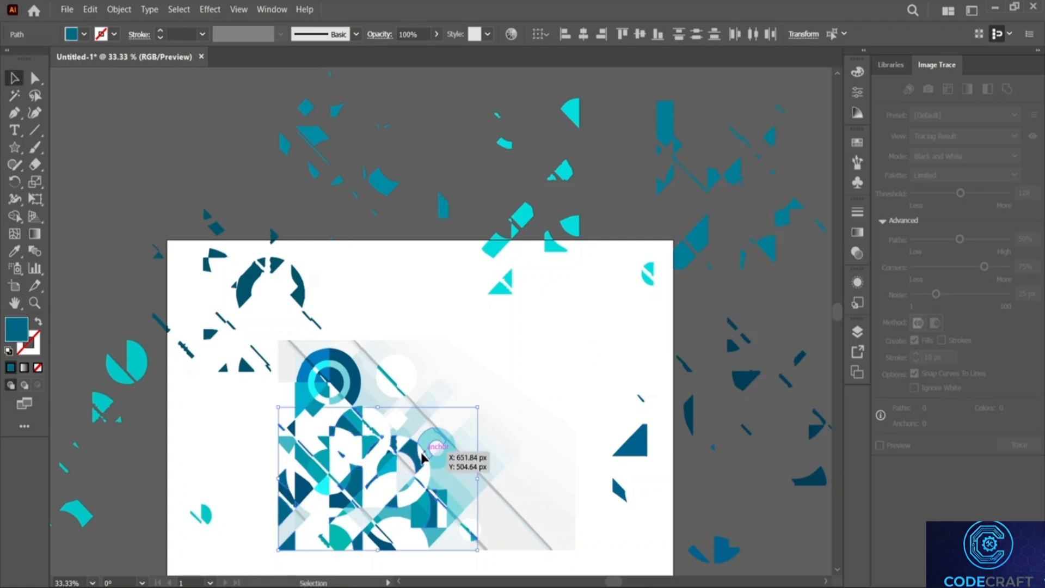
pyautogui.moveTo(423, 444); pyautogui.dragTo(171, 117)
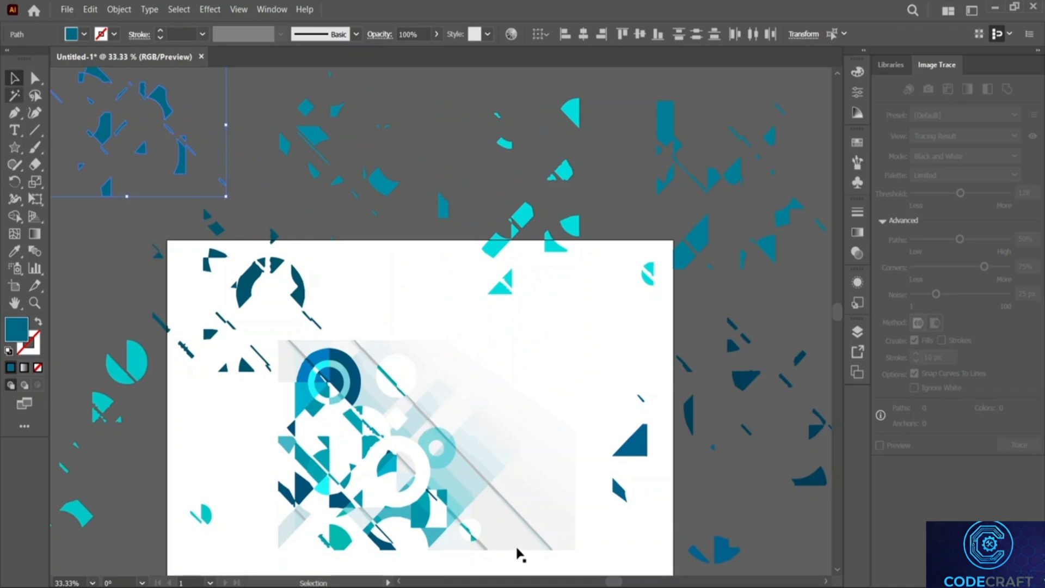
# - Examine the Magic Wand options, including fill, stroke, opacity and blending mode criteria and the additional commands, and close them unchanged
pyautogui.scroll(-3, 472, 466)
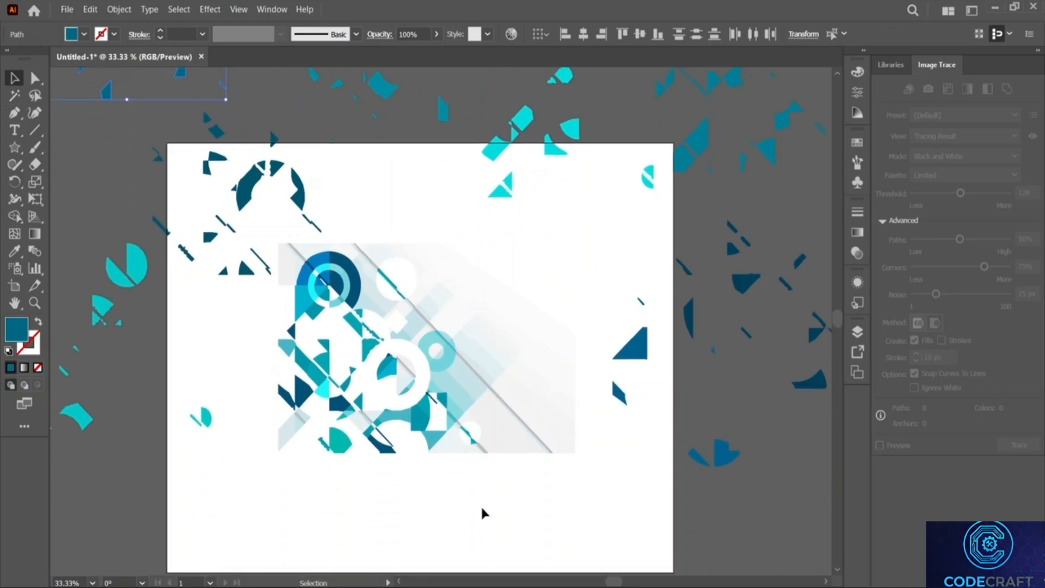
pyautogui.scroll(3, 351, 372)
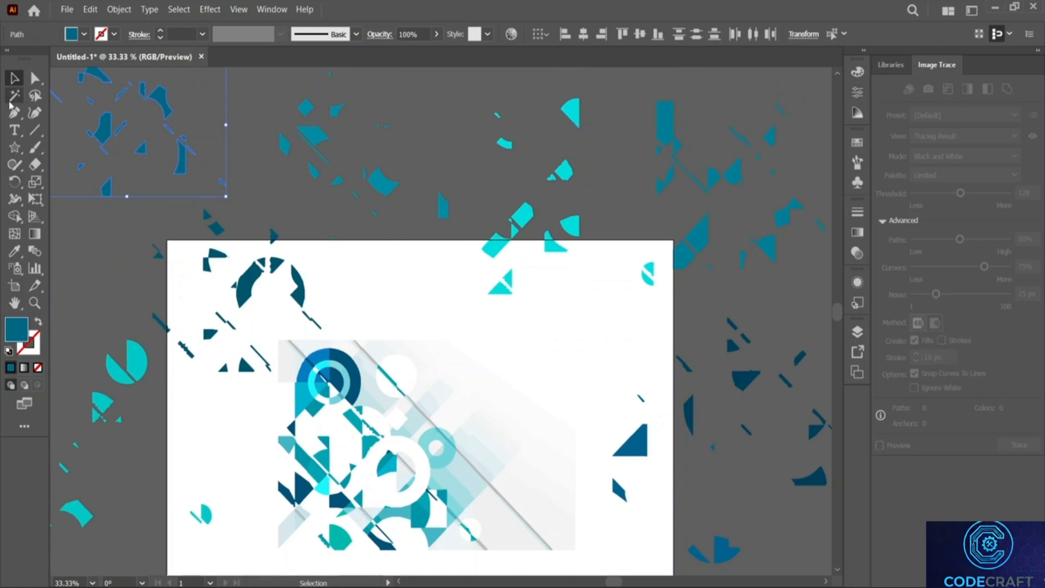
pyautogui.doubleClick(10, 102)
pyautogui.moveTo(679, 163); pyautogui.dragTo(521, 136)
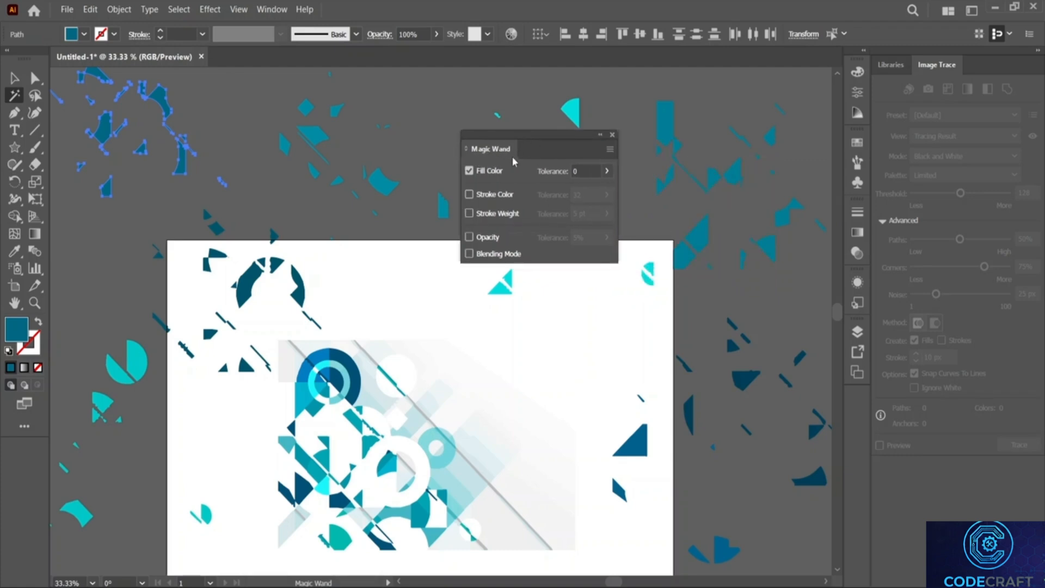
pyautogui.moveTo(526, 137); pyautogui.dragTo(482, 137)
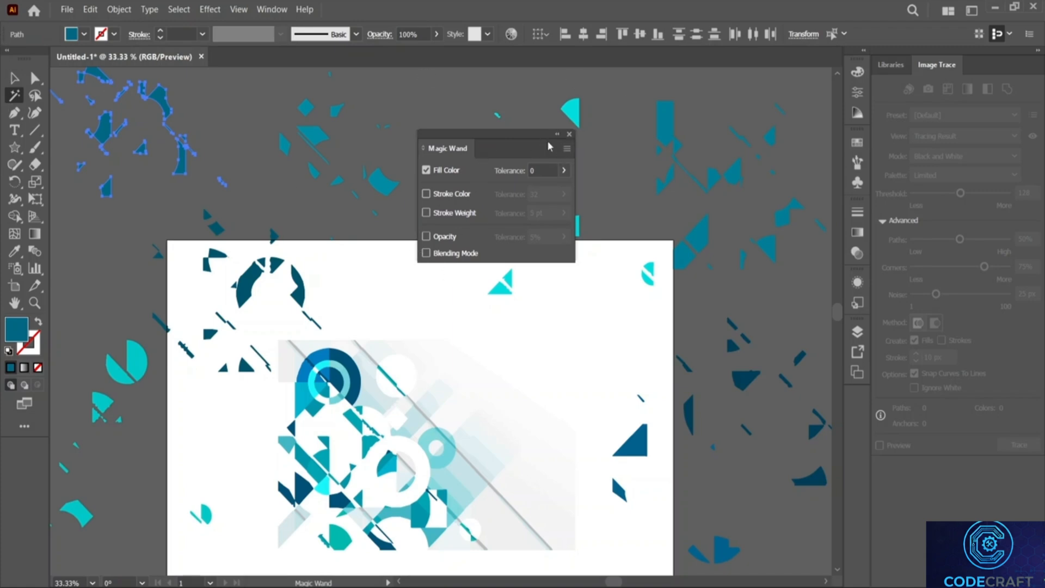
pyautogui.click(567, 150)
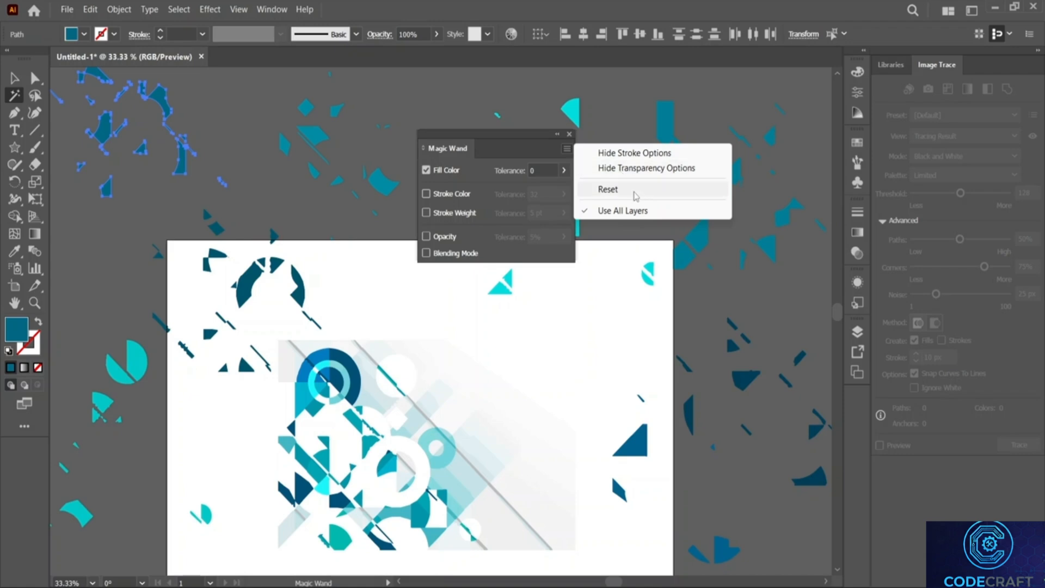
pyautogui.click(545, 150)
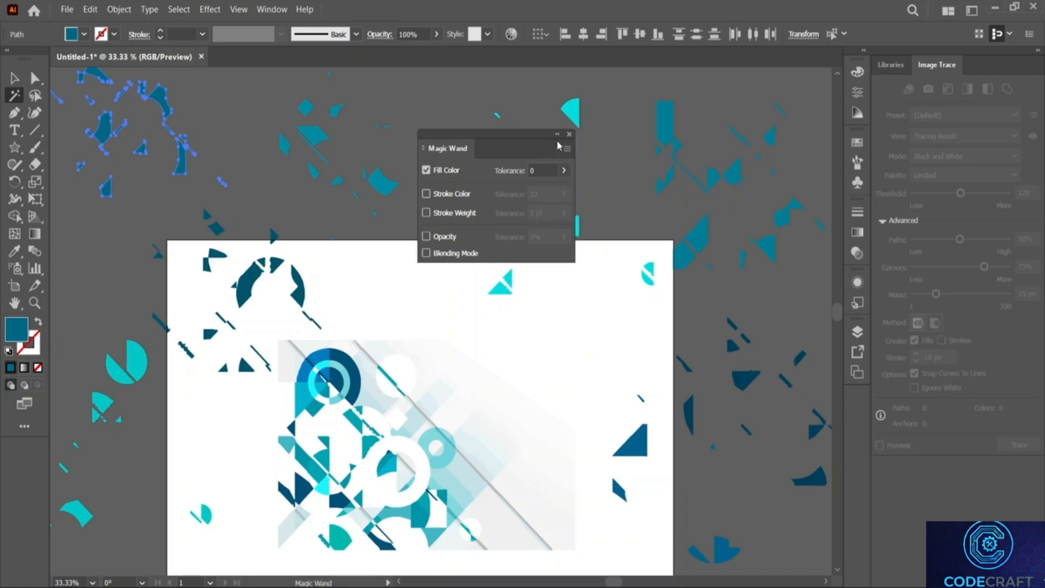
pyautogui.click(569, 134)
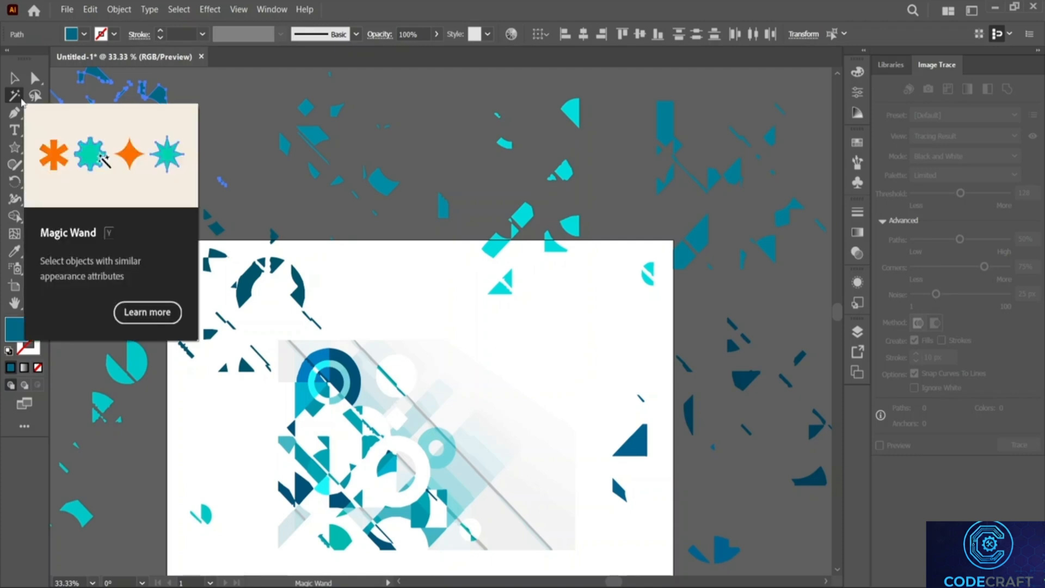
# - Clear the current selection, select all the artwork and delete it to empty the artboard
pyautogui.click(294, 220)
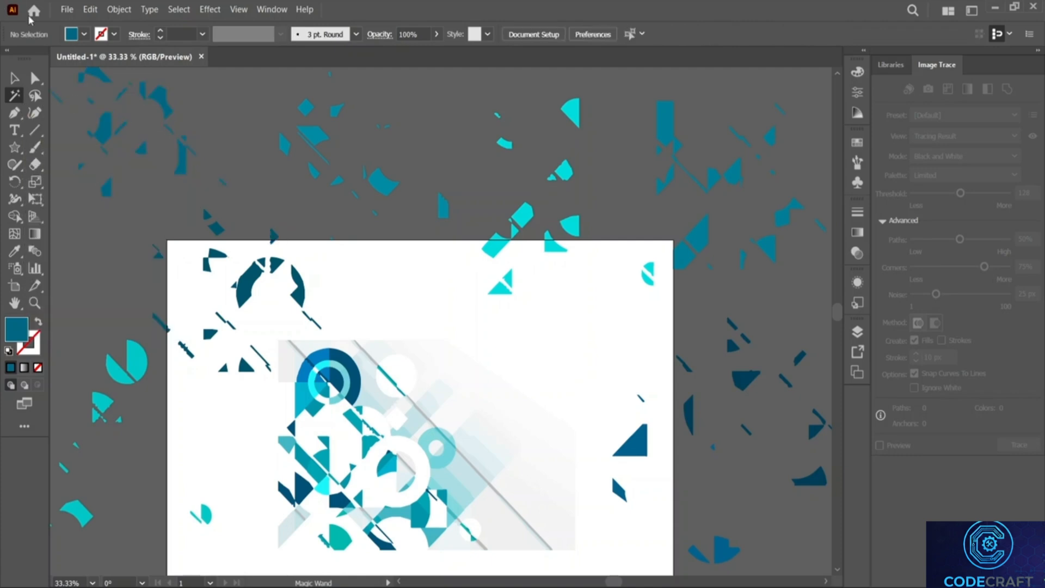
pyautogui.click(15, 78)
pyautogui.hotkey('ctrl', 'a')
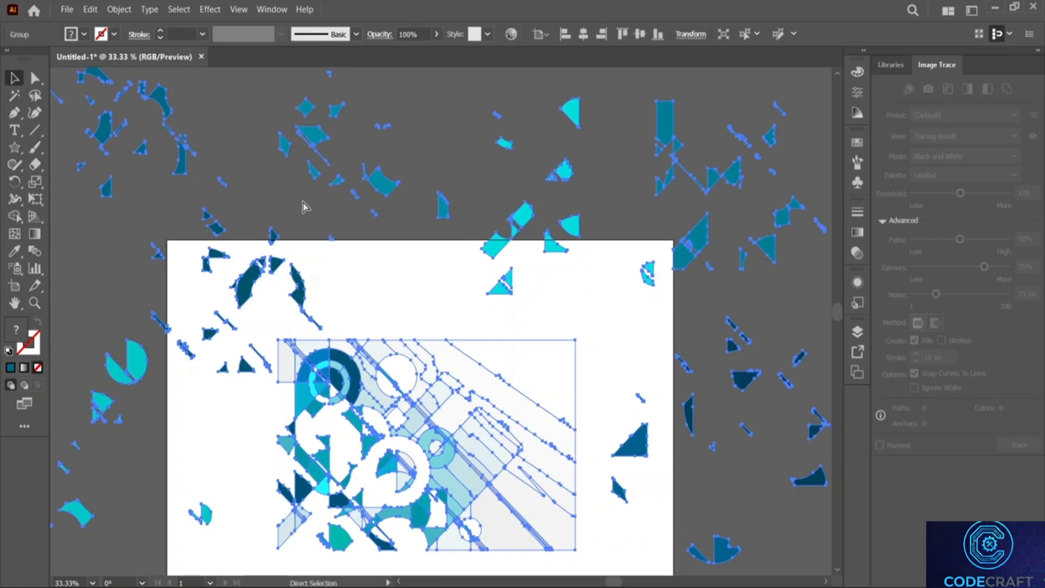
pyautogui.press('Delete')
pyautogui.scroll(-5, 302, 200)
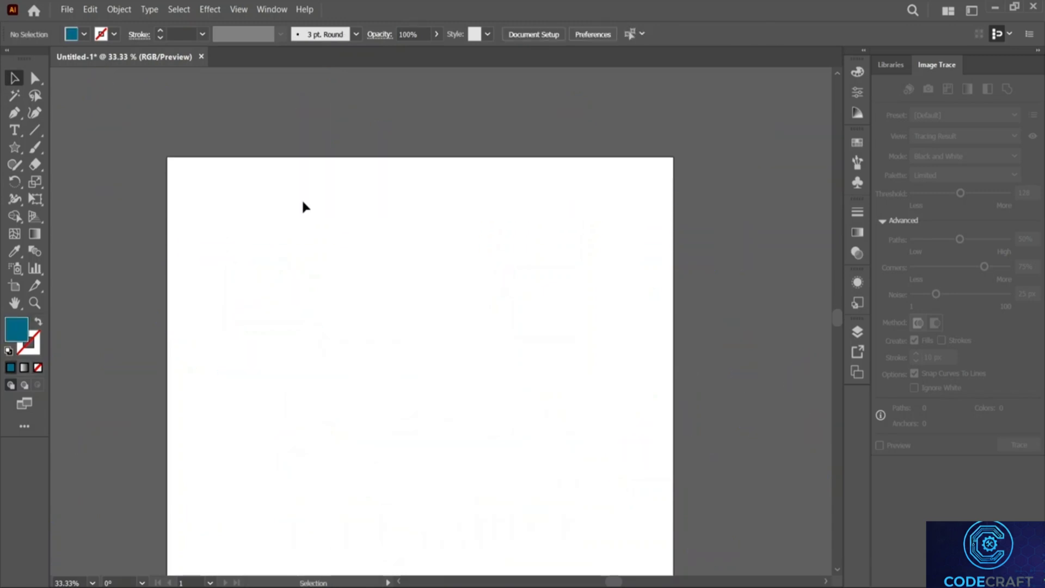
# - Draw a small teal square near the artboard's upper-left corner with the Rectangle tool
pyautogui.click(14, 147)
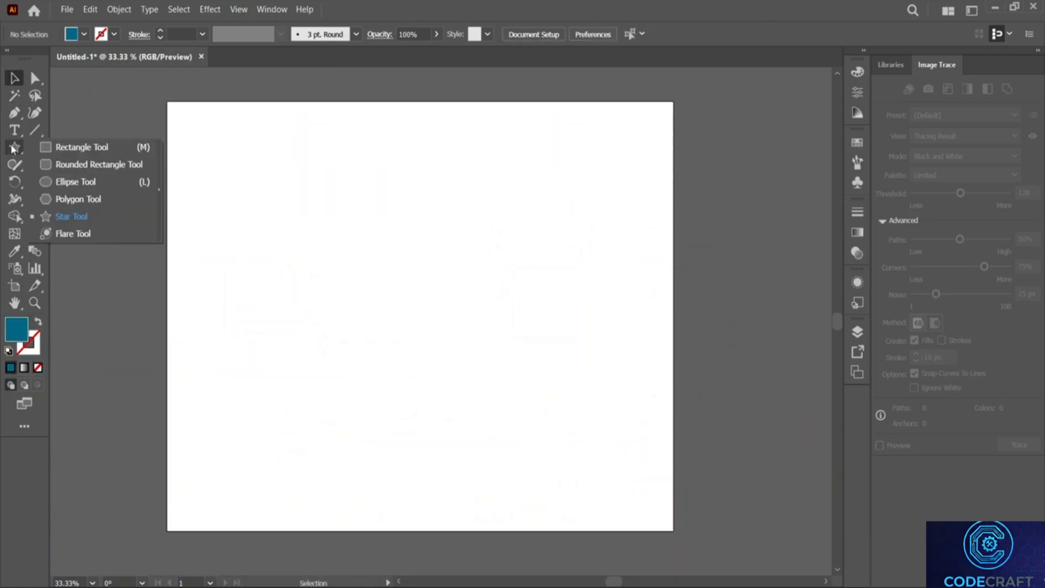
pyautogui.click(71, 146)
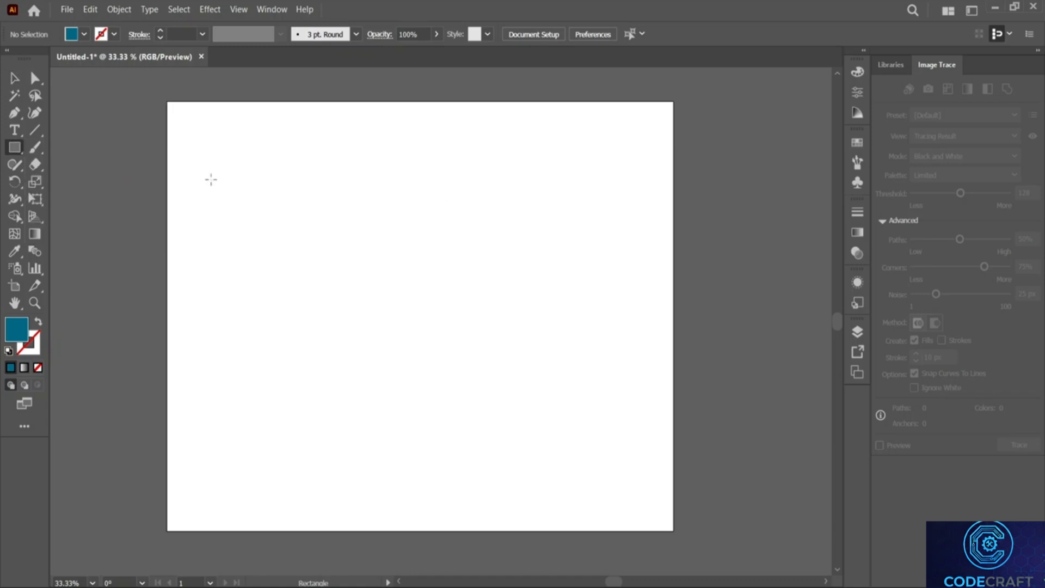
pyautogui.moveTo(203, 147); pyautogui.dragTo(245, 191)
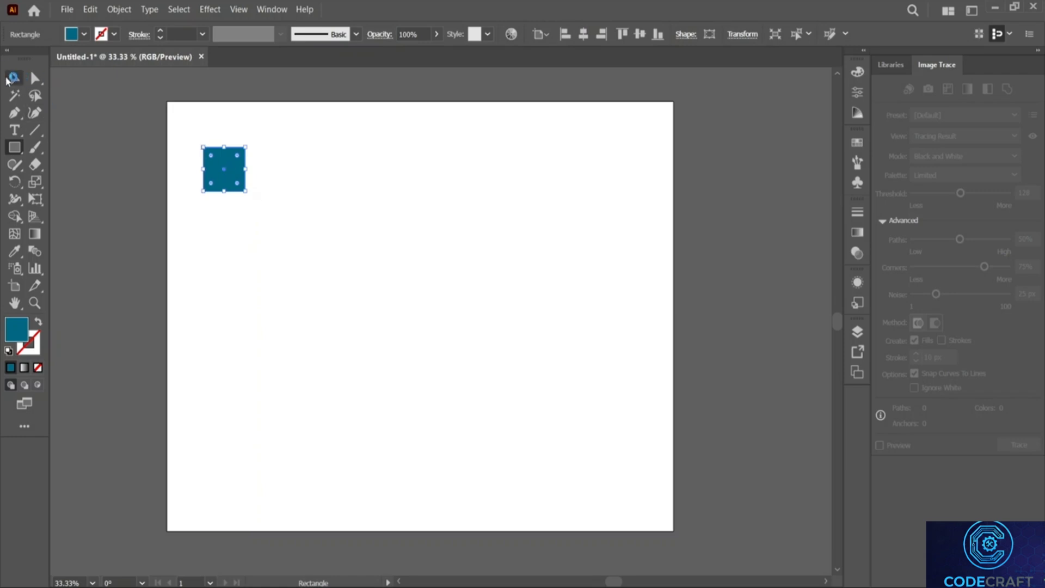
# - Copy the square to the right with 52 px gaps and repeat the duplication to make a row of seven squares
pyautogui.click(8, 80)
pyautogui.moveTo(231, 166); pyautogui.dragTo(358, 170)
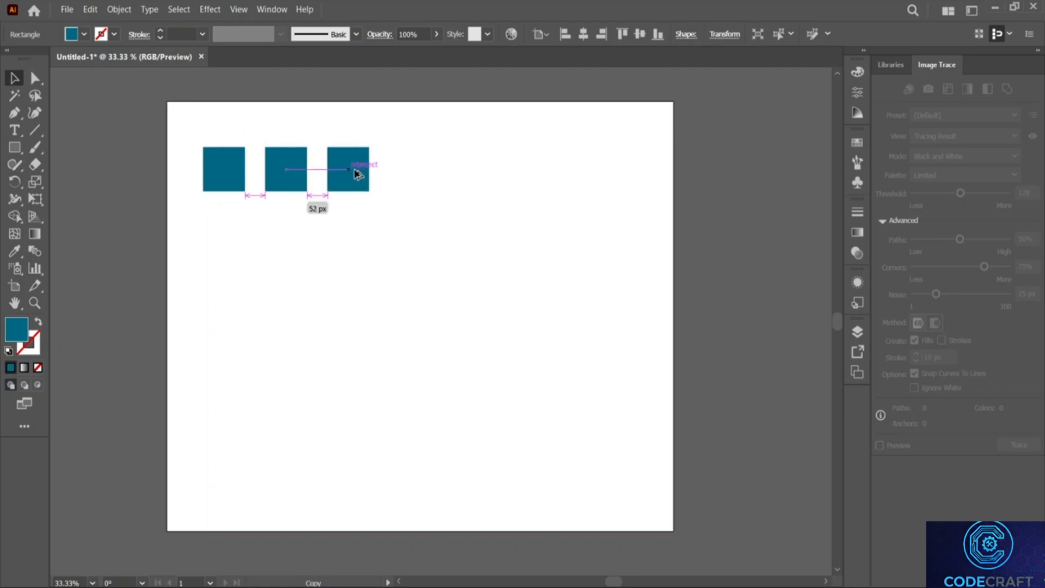
pyautogui.hotkey('ctrl', 'd')
pyautogui.hotkey('ctrl', 'd')
pyautogui.hotkey('ctrl', 'd')
pyautogui.hotkey('ctrl', 'd')
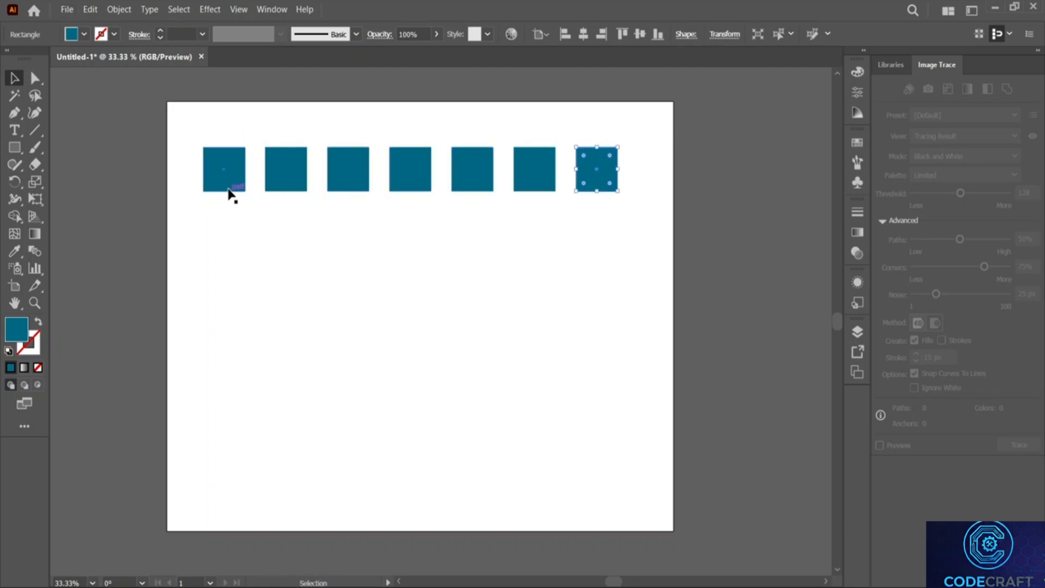
# - Select the row of seven squares and copy it downward to make a grid of four rows
pyautogui.moveTo(170, 185); pyautogui.dragTo(615, 213)
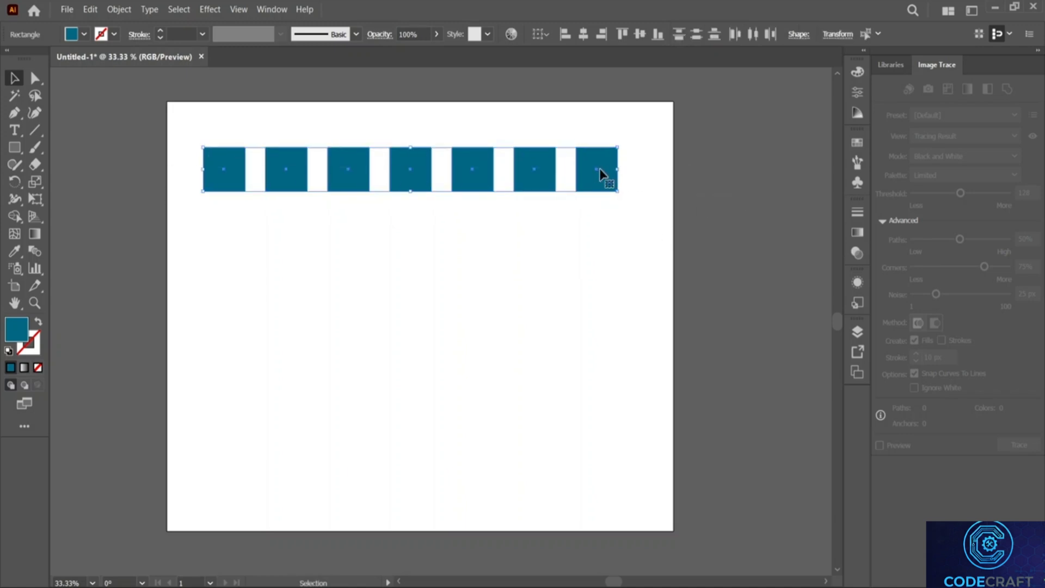
pyautogui.moveTo(600, 170); pyautogui.dragTo(598, 439)
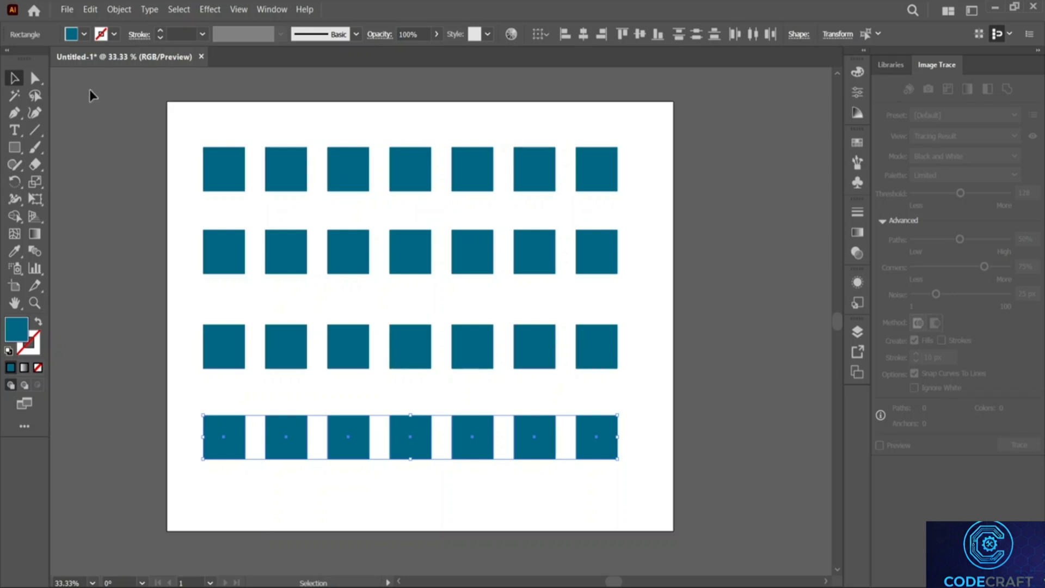
# - Lasso in turn the first three squares, the fourth column plus a neighbouring square, the second row, and the third row
pyautogui.click(35, 96)
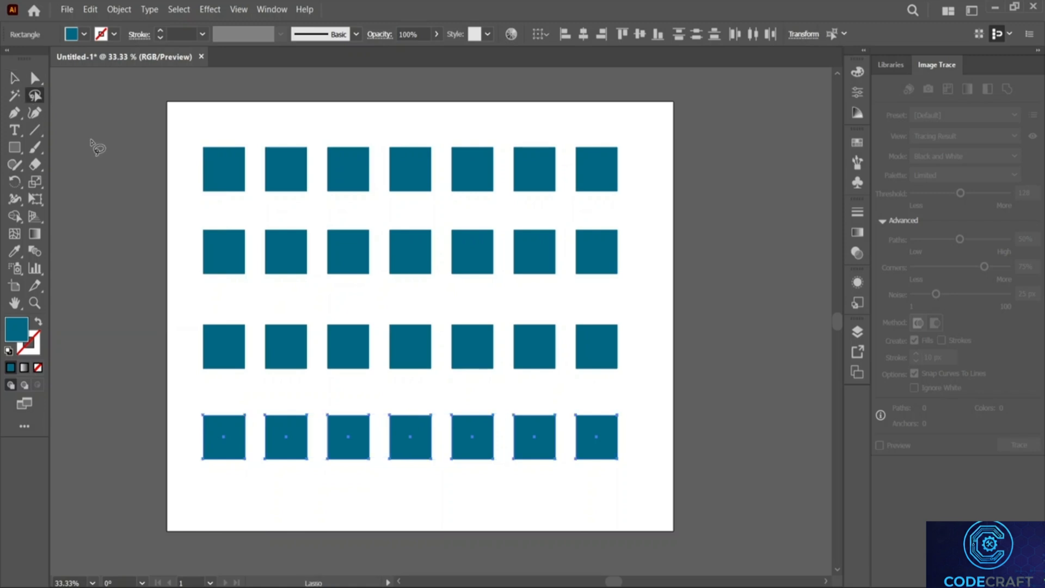
pyautogui.click(180, 275)
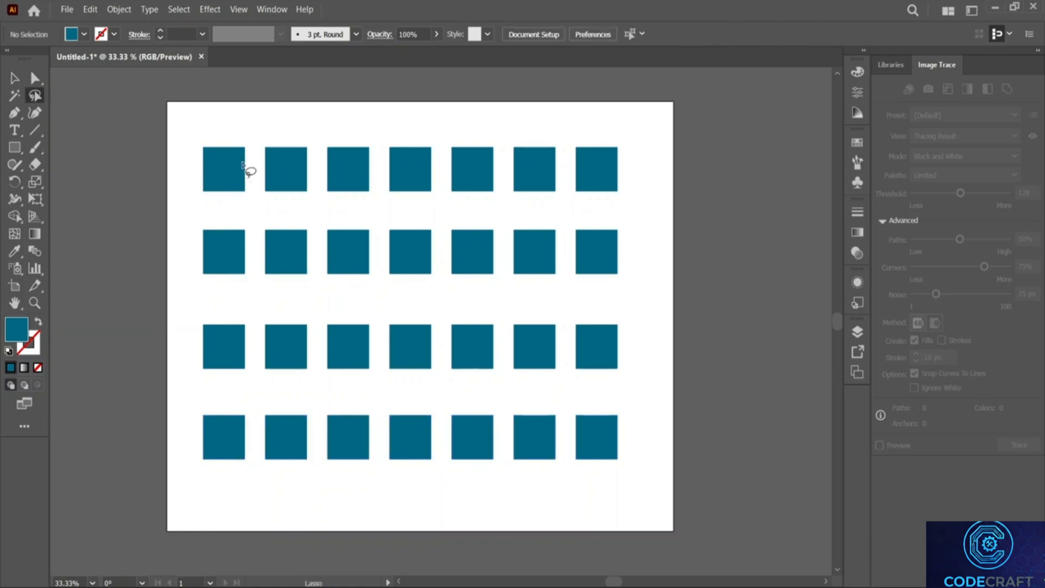
pyautogui.moveTo(191, 147)
pyautogui.mouseDown()
pyautogui.moveTo(193, 192)
pyautogui.moveTo(320, 208)
pyautogui.moveTo(372, 198)
pyautogui.moveTo(366, 148)
pyautogui.moveTo(188, 140)
pyautogui.moveTo(220, 131)
pyautogui.moveTo(352, 147)
pyautogui.moveTo(360, 170)
pyautogui.moveTo(276, 204)
pyautogui.moveTo(197, 161)
pyautogui.mouseUp()
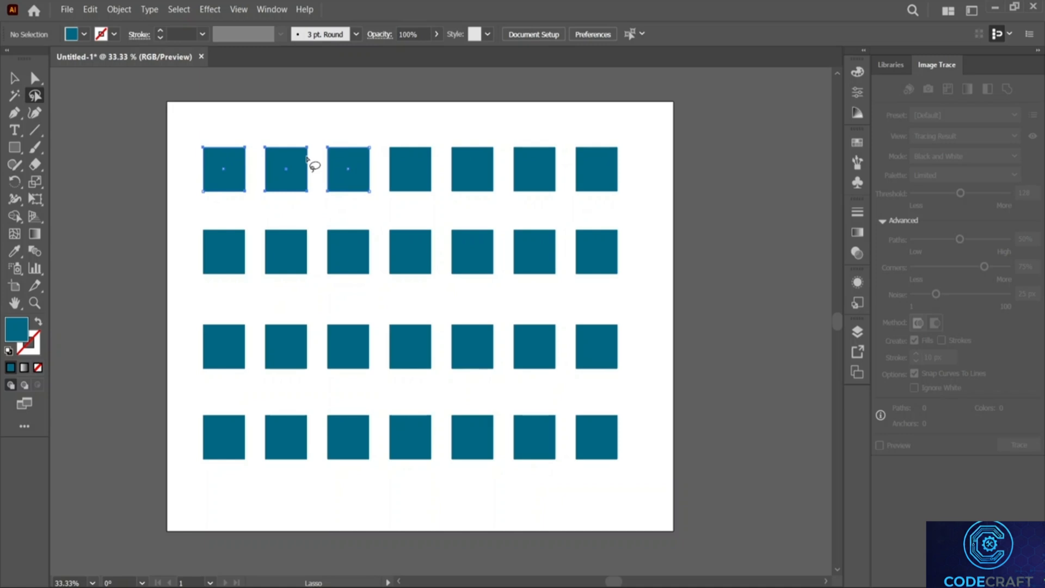
pyautogui.moveTo(395, 136)
pyautogui.mouseDown()
pyautogui.moveTo(399, 182)
pyautogui.moveTo(535, 216)
pyautogui.moveTo(633, 202)
pyautogui.moveTo(610, 155)
pyautogui.moveTo(388, 133)
pyautogui.moveTo(366, 301)
pyautogui.moveTo(400, 419)
pyautogui.moveTo(401, 465)
pyautogui.moveTo(429, 441)
pyautogui.moveTo(393, 139)
pyautogui.mouseUp()
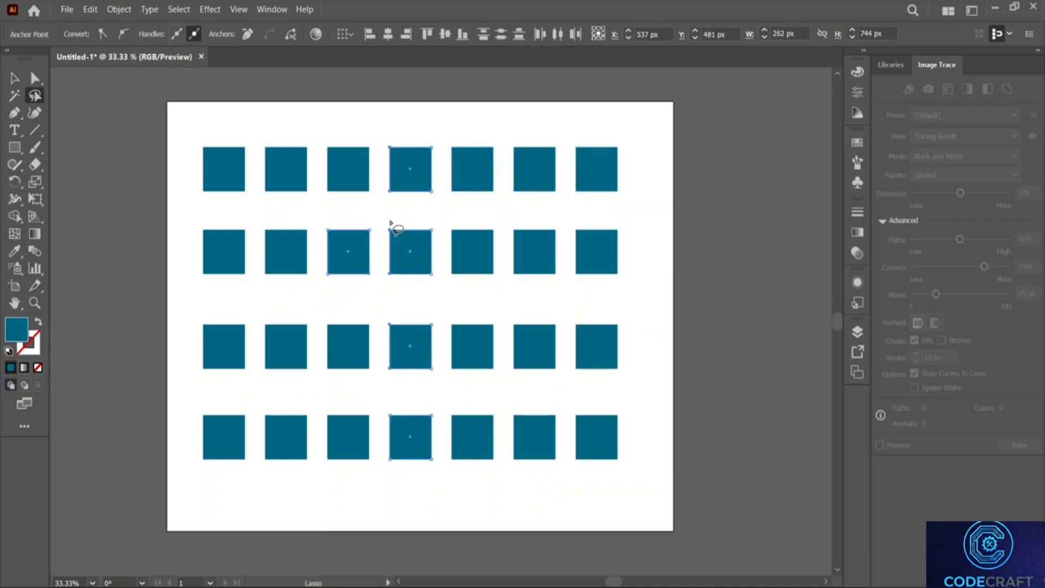
pyautogui.moveTo(647, 234)
pyautogui.mouseDown()
pyautogui.moveTo(74, 224)
pyautogui.moveTo(446, 270)
pyautogui.moveTo(645, 248)
pyautogui.mouseUp()
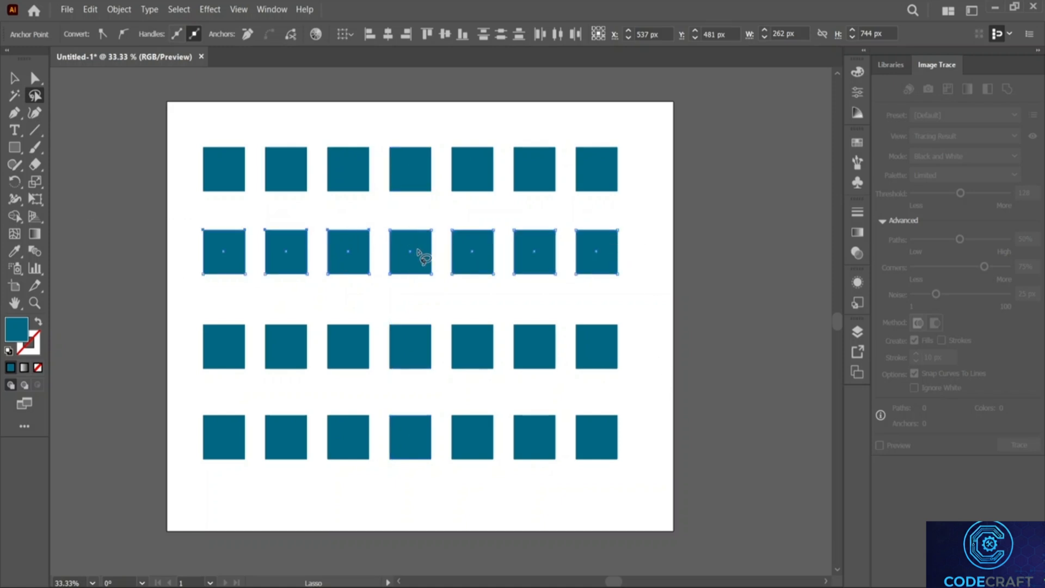
pyautogui.moveTo(205, 323)
pyautogui.mouseDown()
pyautogui.moveTo(611, 341)
pyautogui.moveTo(564, 376)
pyautogui.moveTo(285, 357)
pyautogui.moveTo(221, 332)
pyautogui.mouseUp()
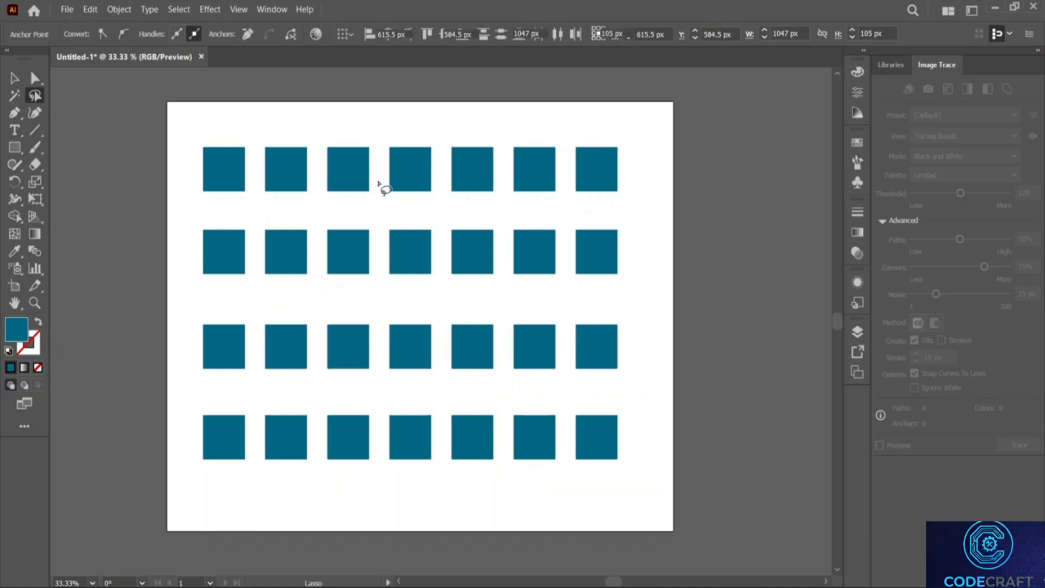
# - Lasso a cross of the fourth column and its second-row neighbours, deselect it, and nudge the column's top square slightly down and left
pyautogui.moveTo(385, 148)
pyautogui.mouseDown()
pyautogui.moveTo(384, 205)
pyautogui.moveTo(370, 220)
pyautogui.moveTo(320, 224)
pyautogui.moveTo(312, 252)
pyautogui.moveTo(332, 277)
pyautogui.moveTo(399, 286)
pyautogui.moveTo(380, 376)
pyautogui.moveTo(396, 454)
pyautogui.moveTo(429, 446)
pyautogui.moveTo(437, 324)
pyautogui.mouseUp()
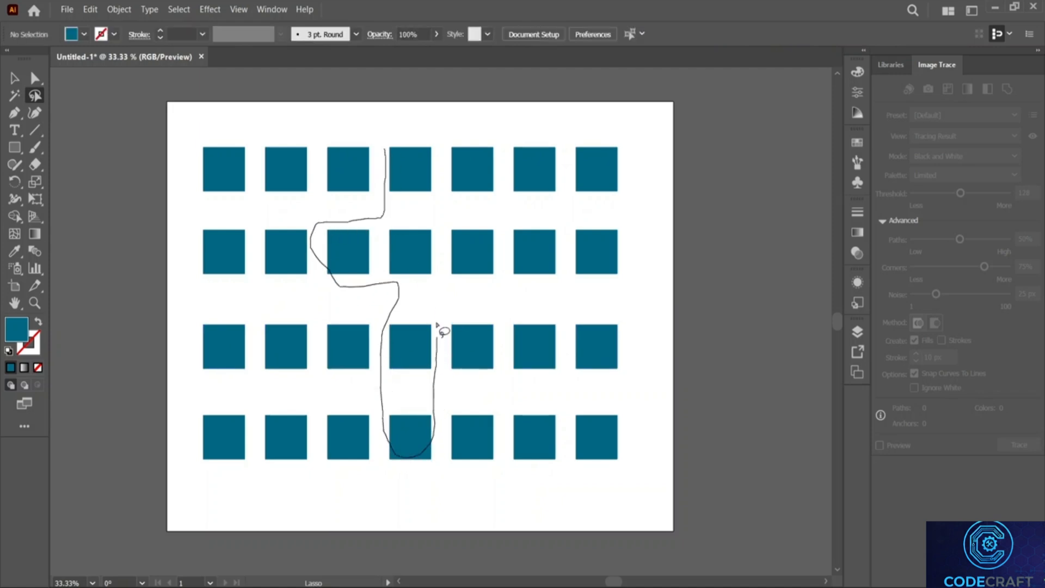
pyautogui.moveTo(467, 290)
pyautogui.mouseDown()
pyautogui.moveTo(492, 239)
pyautogui.moveTo(433, 202)
pyautogui.moveTo(422, 152)
pyautogui.moveTo(406, 144)
pyautogui.moveTo(387, 157)
pyautogui.mouseUp()
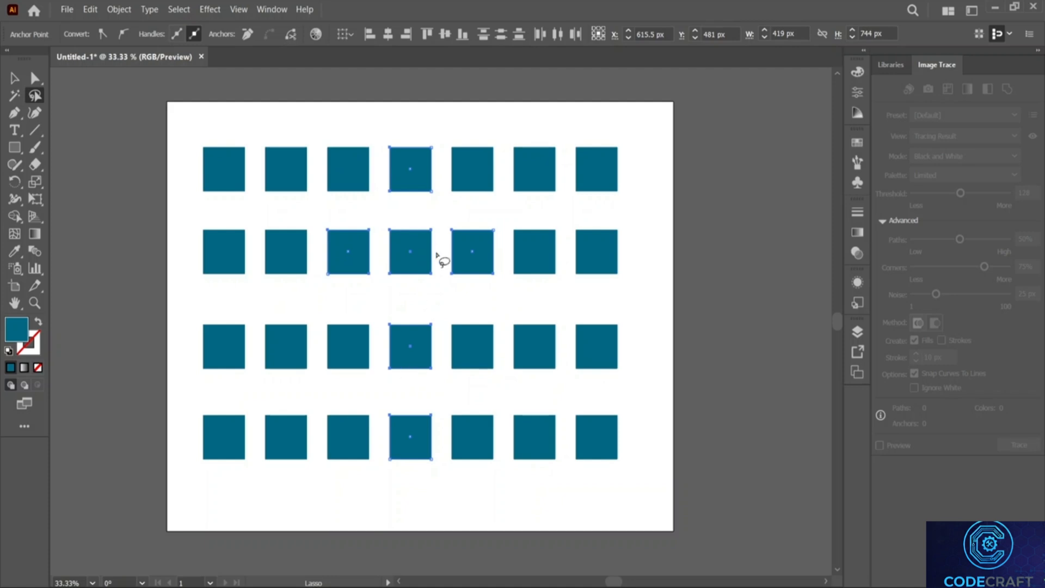
pyautogui.press('v')
pyautogui.click(396, 203)
pyautogui.moveTo(415, 182)
pyautogui.mouseDown()
pyautogui.moveTo(714, 216)
pyautogui.moveTo(378, 165)
pyautogui.moveTo(410, 179)
pyautogui.mouseUp()
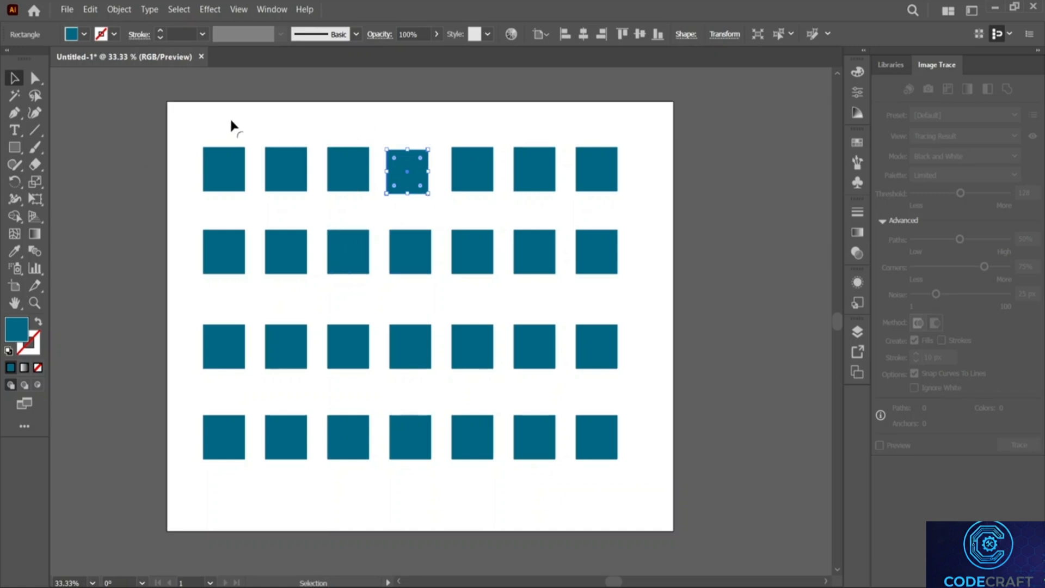
# - Lasso the upper three squares of the fourth column and move them off the artboard to its right
pyautogui.press('q')
pyautogui.moveTo(390, 132)
pyautogui.mouseDown()
pyautogui.moveTo(379, 256)
pyautogui.moveTo(390, 411)
pyautogui.moveTo(442, 360)
pyautogui.moveTo(425, 141)
pyautogui.moveTo(389, 135)
pyautogui.mouseUp()
pyautogui.press('v')
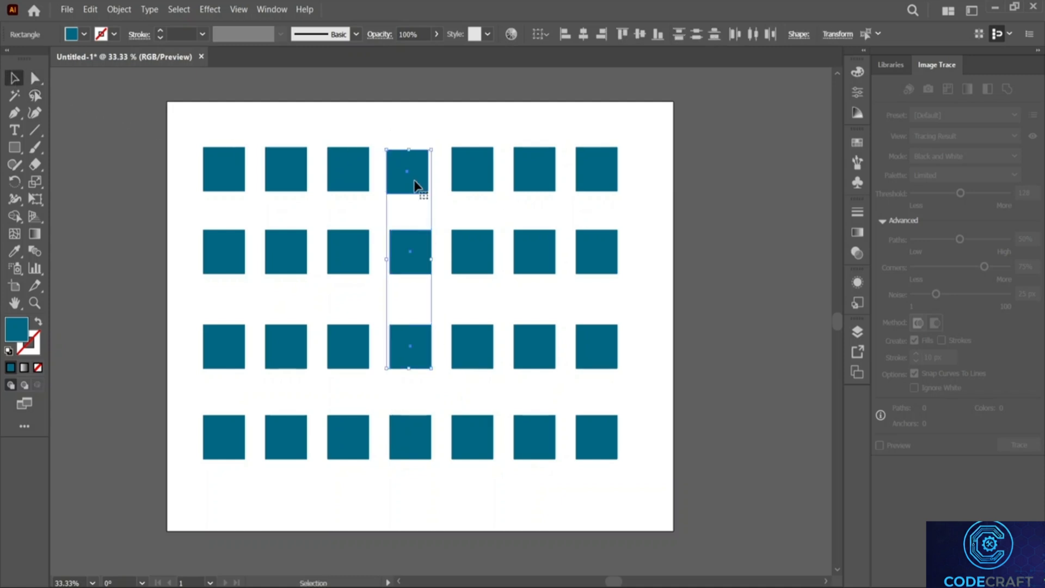
pyautogui.moveTo(415, 186); pyautogui.dragTo(739, 193)
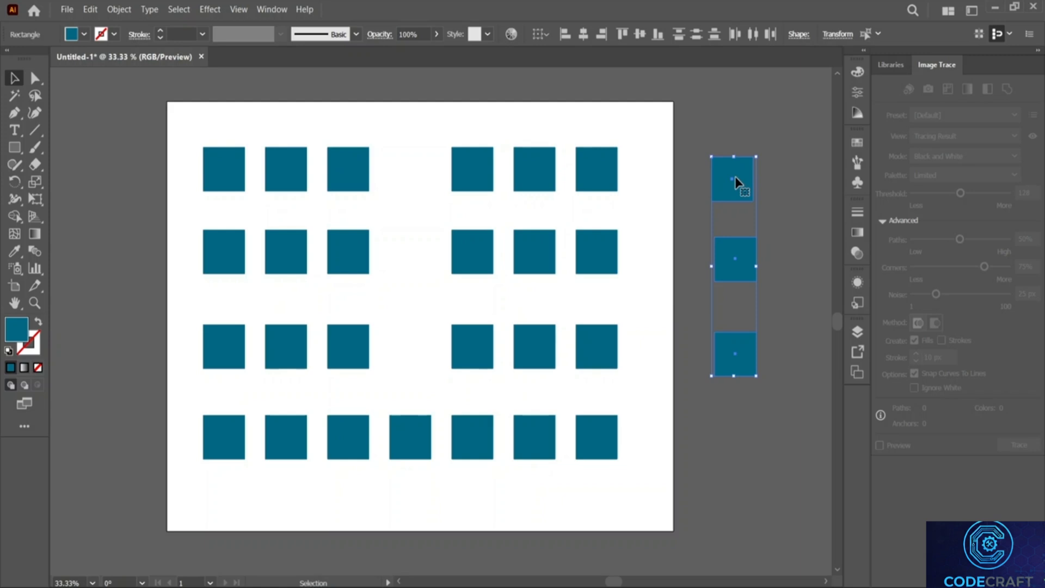
# - Undo the square moves, the duplicated rows and the drawn squares until the artboard is empty
pyautogui.hotkey('ctrl', 'z')
pyautogui.hotkey('ctrl', 'z')
pyautogui.hotkey('ctrl', 'z')
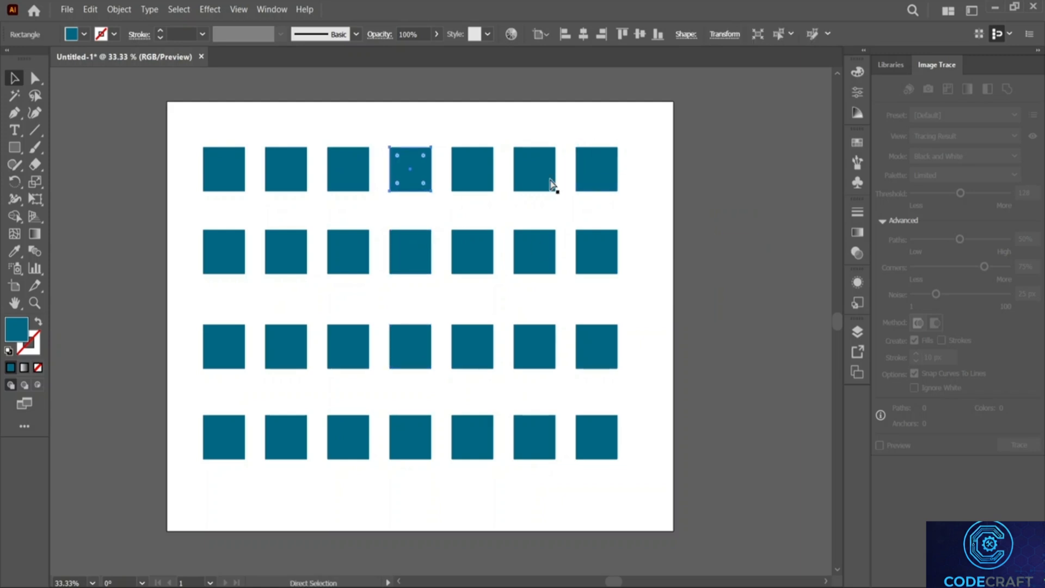
pyautogui.hotkey('ctrl', 'z')
pyautogui.hotkey('ctrl', 'z')
pyautogui.hotkey('ctrl', 'z')
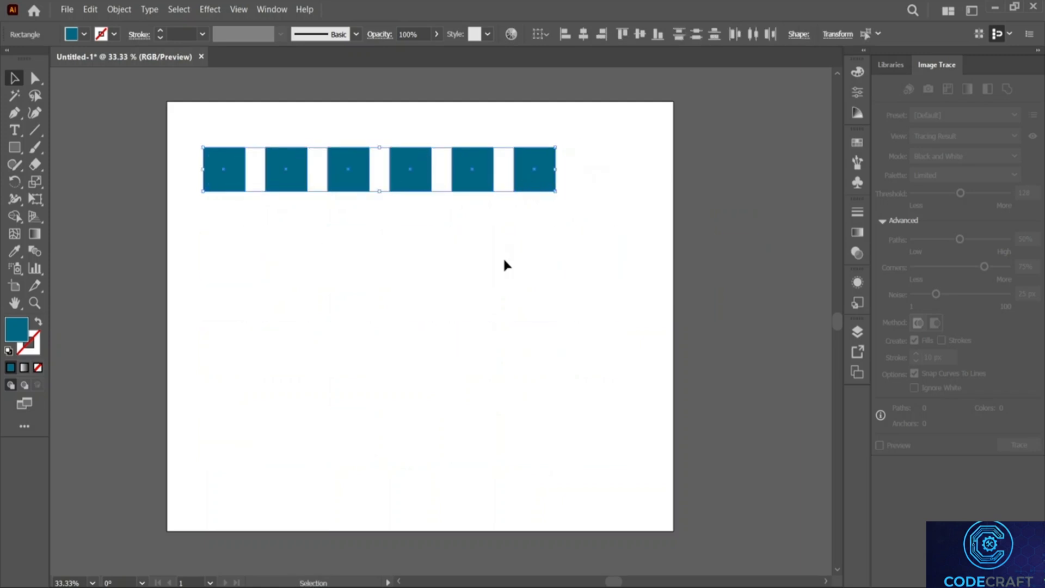
pyautogui.hotkey('ctrl', 'z')
pyautogui.hotkey('ctrl', 'z')
pyautogui.hotkey('ctrl', 'z')
pyautogui.hotkey('ctrl', 'z')
pyautogui.hotkey('ctrl', 'z')
pyautogui.hotkey('ctrl', 'z')
pyautogui.hotkey('ctrl', 'z')
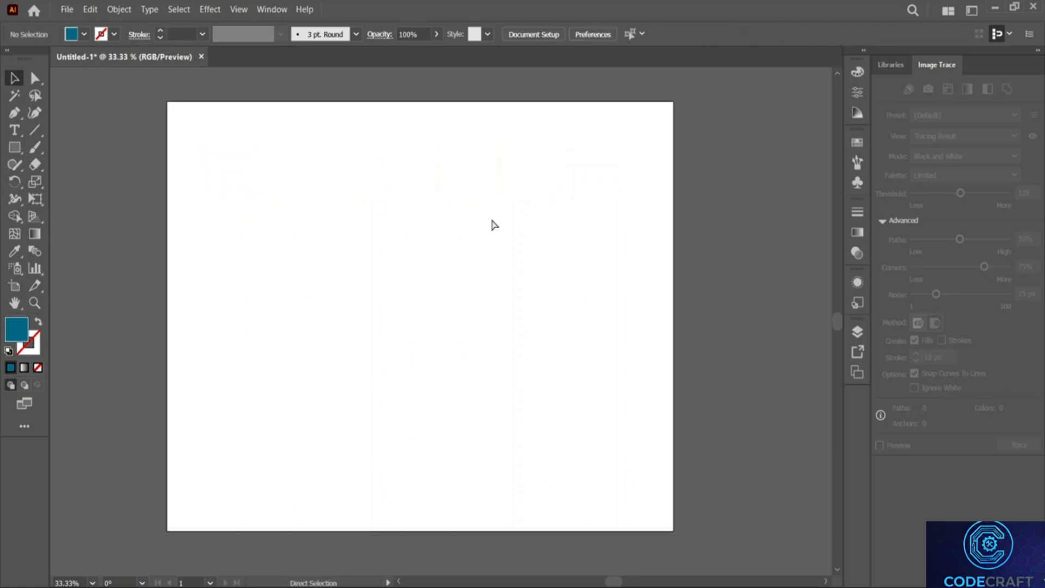
# - Undo the artwork's deletion and the earlier moves of its coloured pieces until the geometric design is whole again
pyautogui.hotkey('ctrl', 'z')
pyautogui.hotkey('ctrl', 'z')
pyautogui.hotkey('ctrl', 'z')
pyautogui.hotkey('ctrl', 'z')
pyautogui.hotkey('ctrl', 'z')
pyautogui.hotkey('ctrl', 'z')
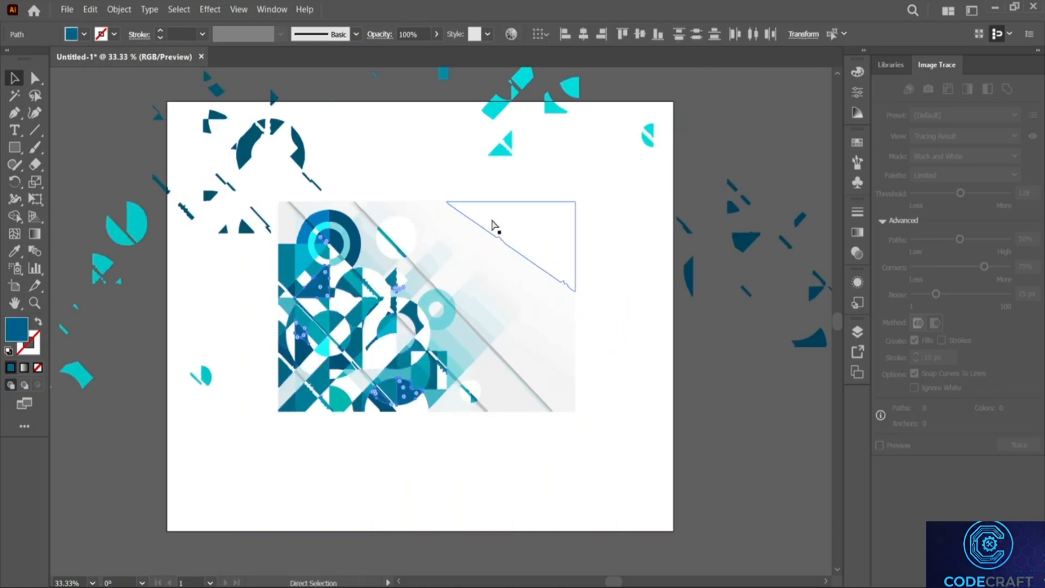
pyautogui.hotkey('ctrl', 'z')
pyautogui.hotkey('ctrl', 'z')
pyautogui.hotkey('ctrl', 'z')
pyautogui.hotkey('ctrl', 'z')
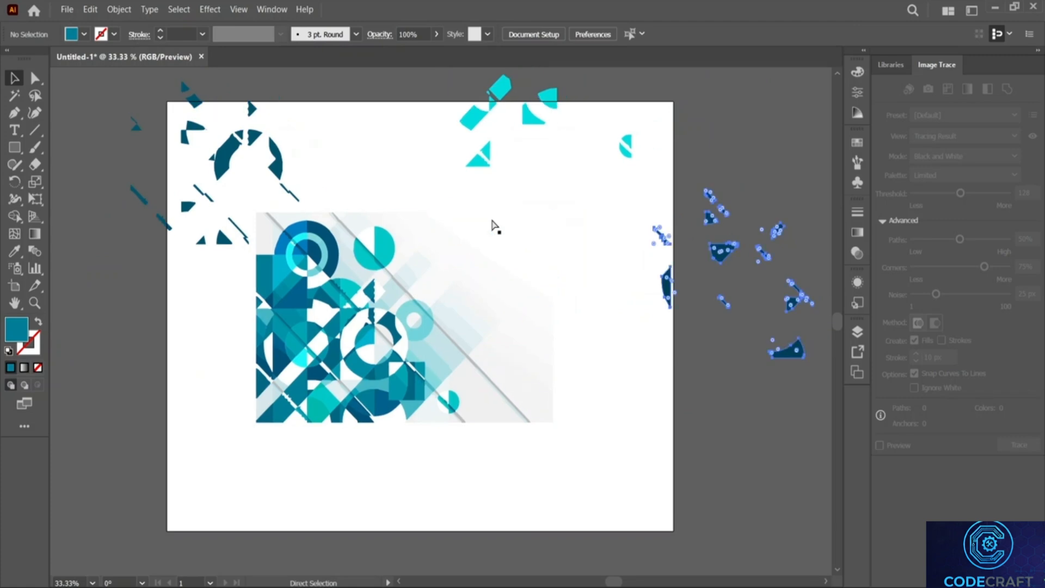
pyautogui.hotkey('ctrl', 'z')
pyautogui.hotkey('ctrl', 'z')
pyautogui.hotkey('ctrl', 'z')
pyautogui.hotkey('ctrl', 'z')
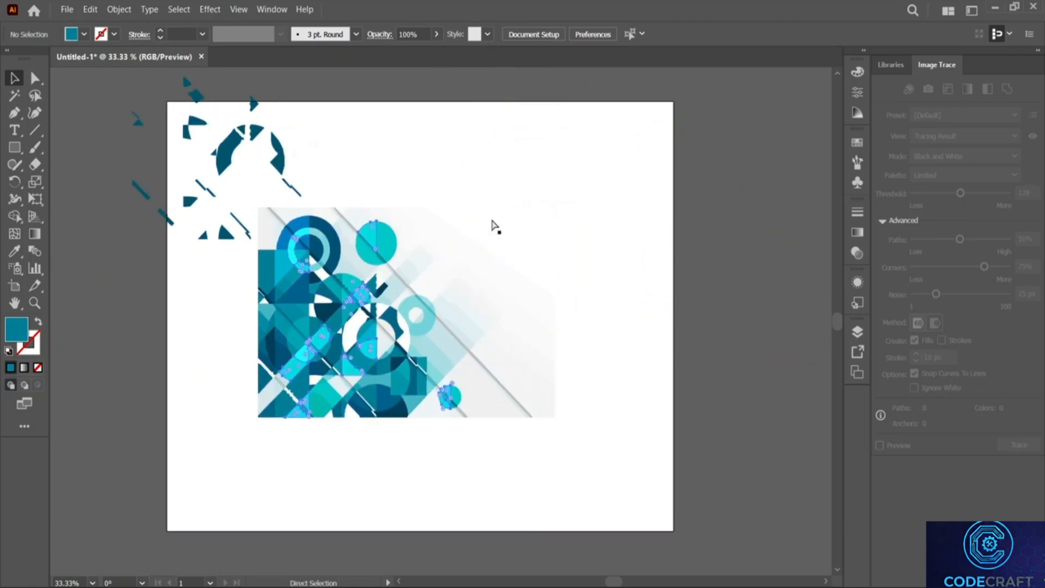
pyautogui.click(355, 131)
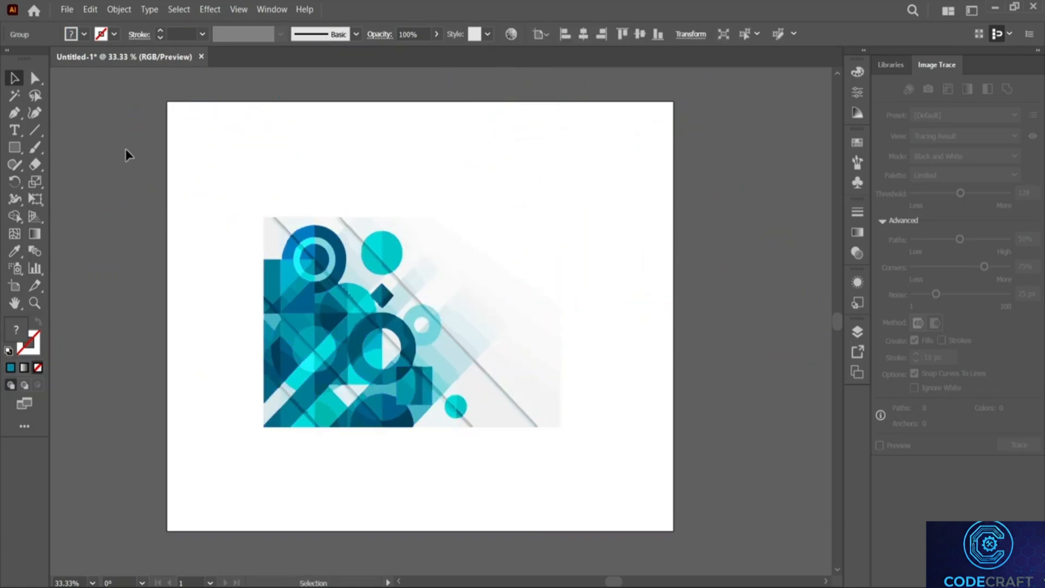
# - Lasso the large turquoise circle in the grouped artwork and try to move it with the Selection tool
pyautogui.click(35, 96)
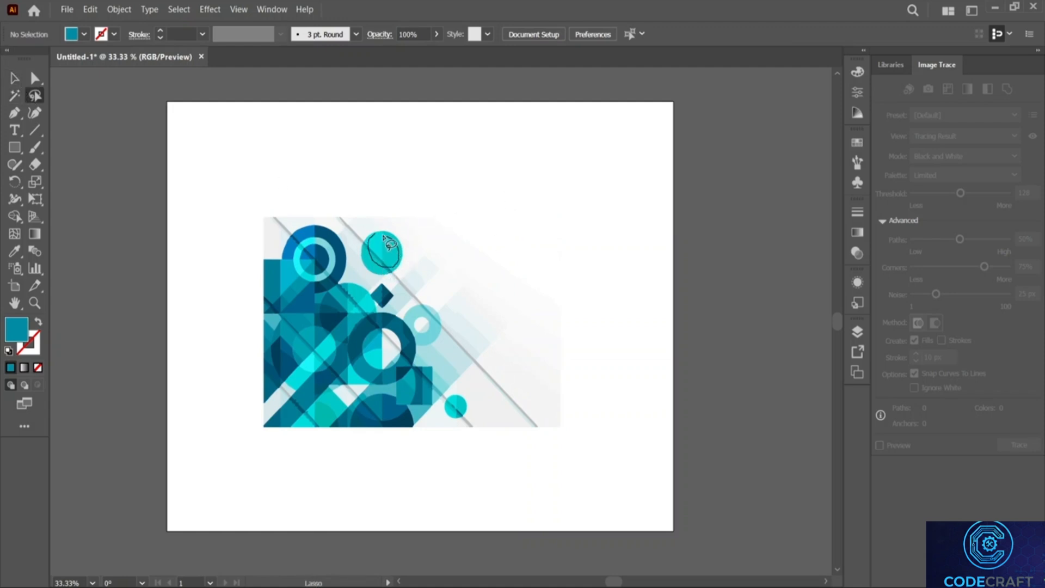
pyautogui.moveTo(385, 238)
pyautogui.mouseDown()
pyautogui.moveTo(394, 207)
pyautogui.moveTo(370, 242)
pyautogui.mouseUp()
pyautogui.click(14, 78)
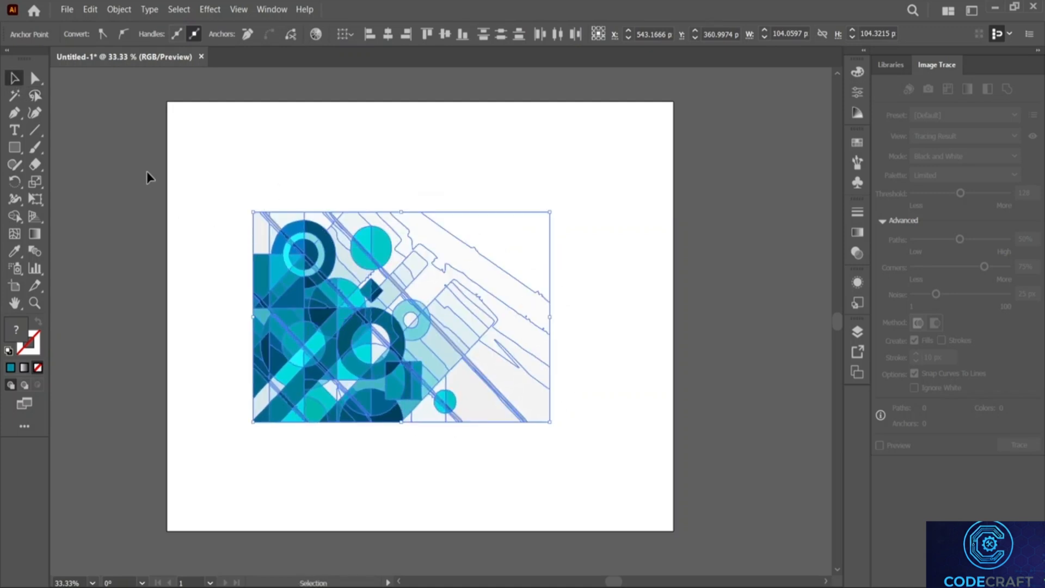
pyautogui.click(34, 97)
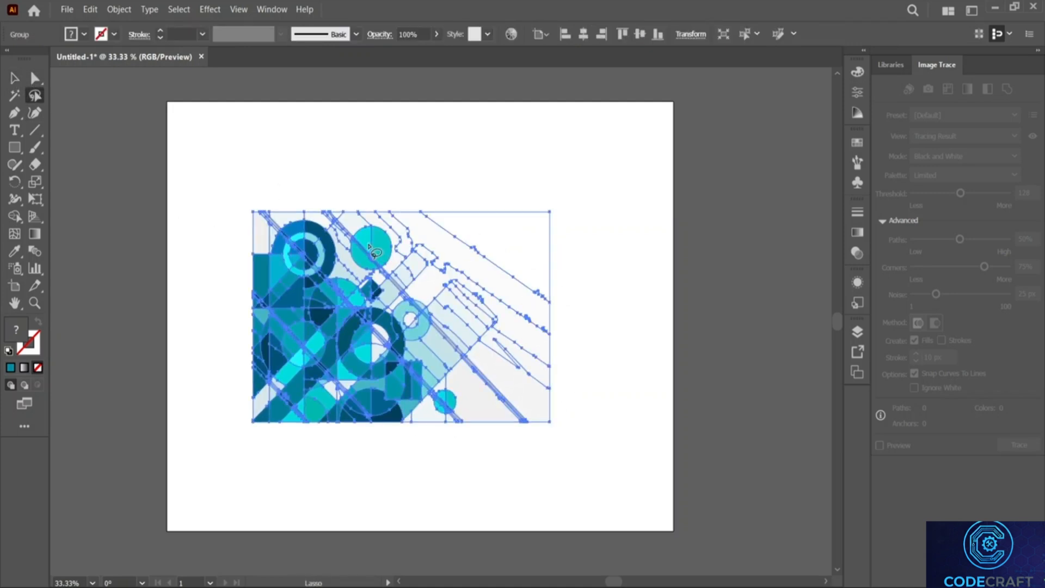
pyautogui.moveTo(381, 258); pyautogui.dragTo(375, 256)
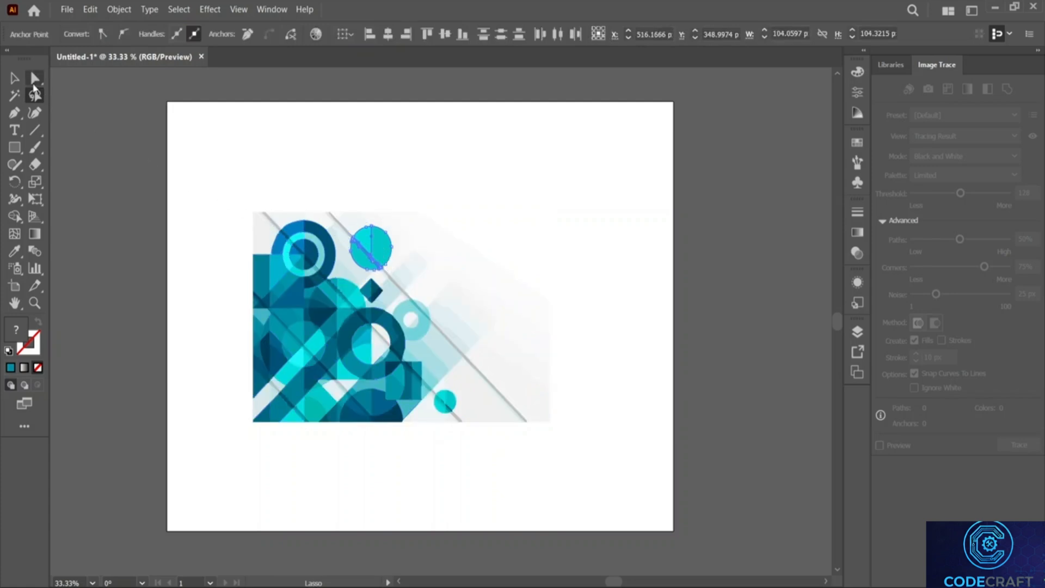
pyautogui.click(14, 77)
pyautogui.moveTo(387, 264)
pyautogui.mouseDown()
pyautogui.moveTo(399, 240)
pyautogui.moveTo(392, 258)
pyautogui.mouseUp()
# - Ungroup the geometric artwork and clear the selection with the Lasso tool active
pyautogui.rightClick(339, 249)
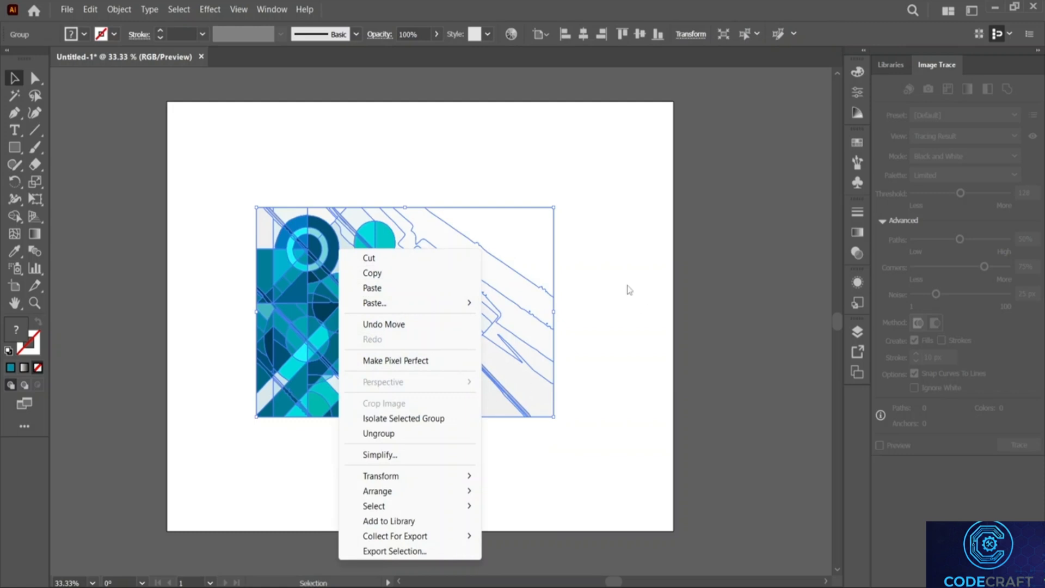
pyautogui.click(379, 434)
pyautogui.press('q')
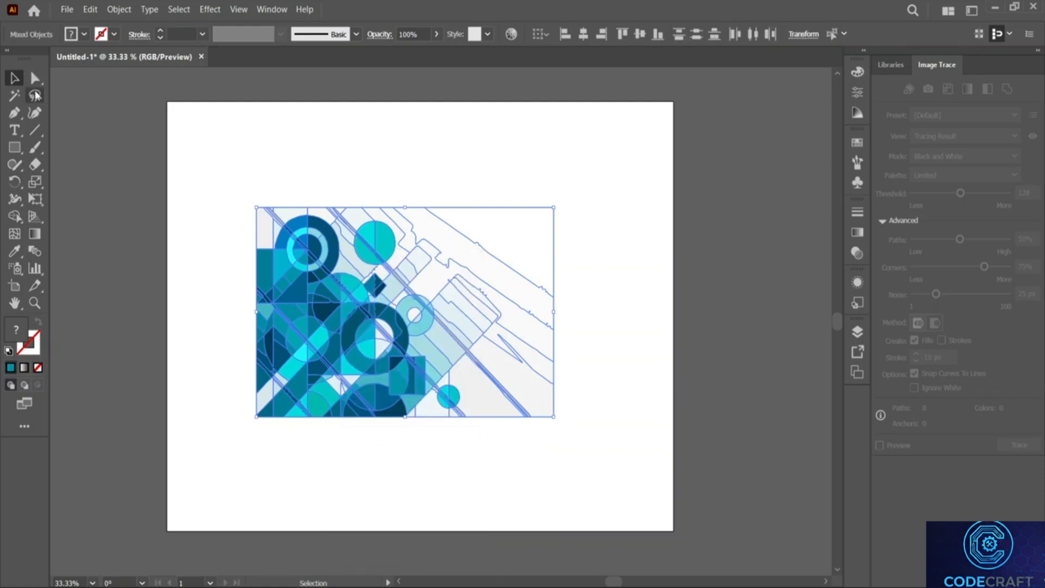
pyautogui.click(331, 161)
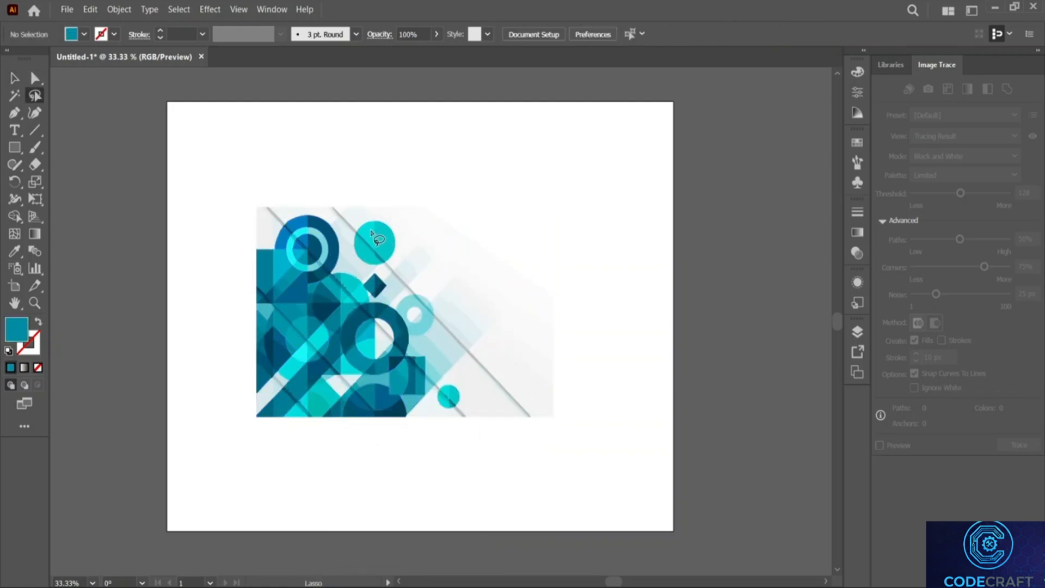
# - Lasso the turquoise circle's right half and move it above the artwork, and try to lasso and move its left half
pyautogui.moveTo(365, 235); pyautogui.dragTo(420, 145)
pyautogui.click(14, 78)
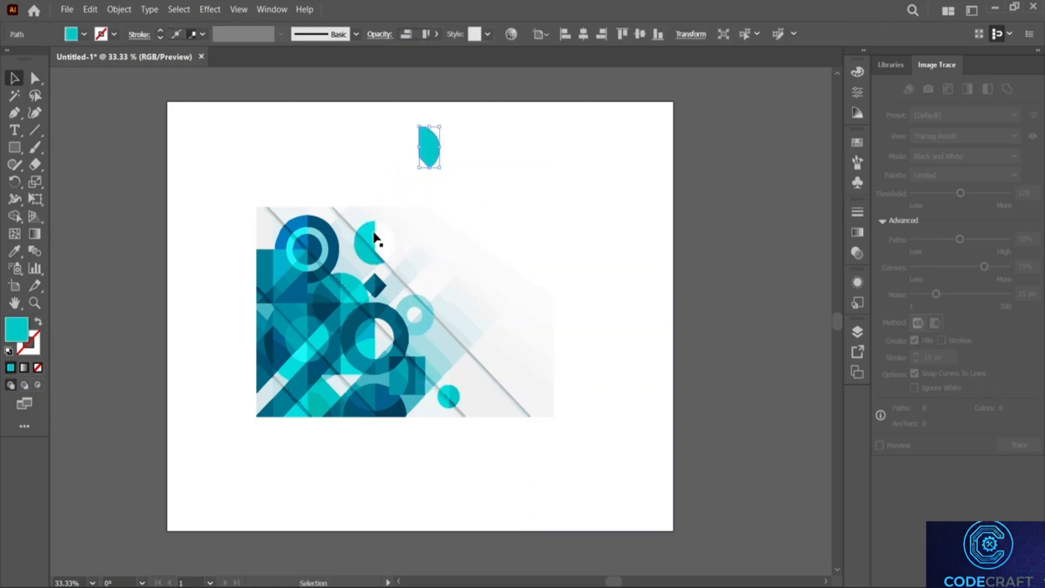
pyautogui.click(15, 96)
pyautogui.click(33, 97)
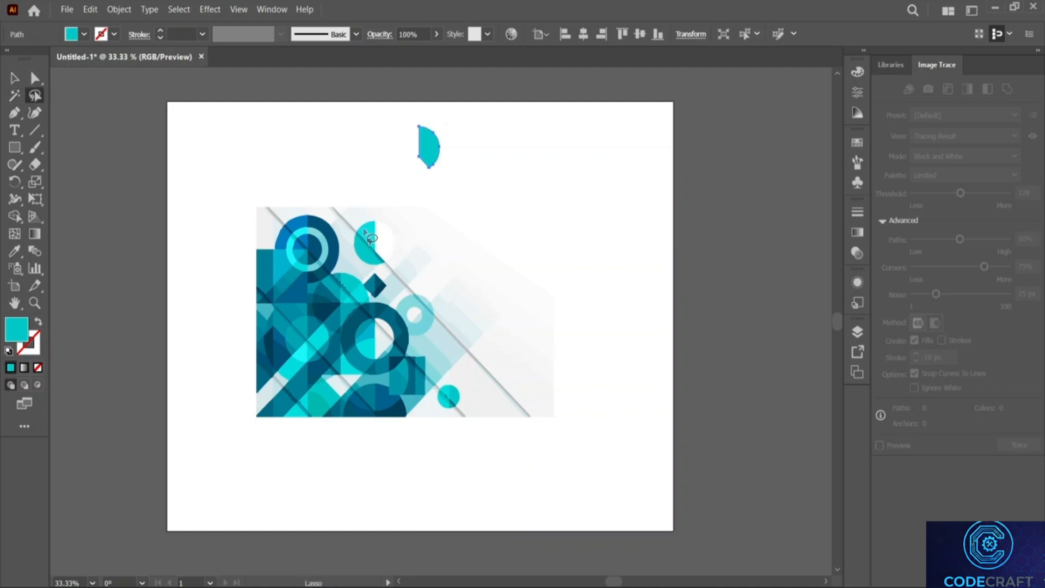
pyautogui.moveTo(368, 238); pyautogui.dragTo(353, 229)
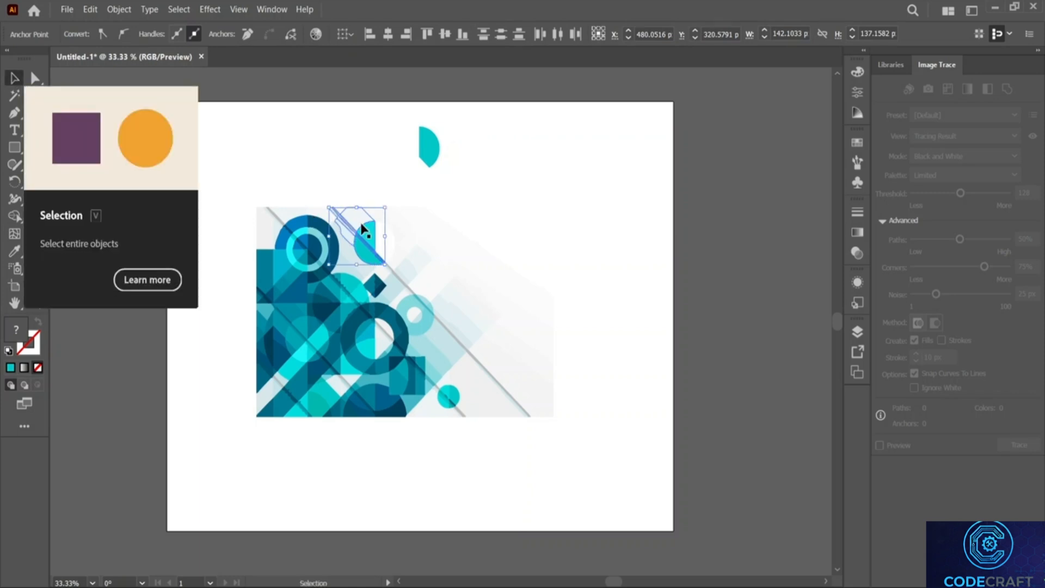
pyautogui.click(15, 80)
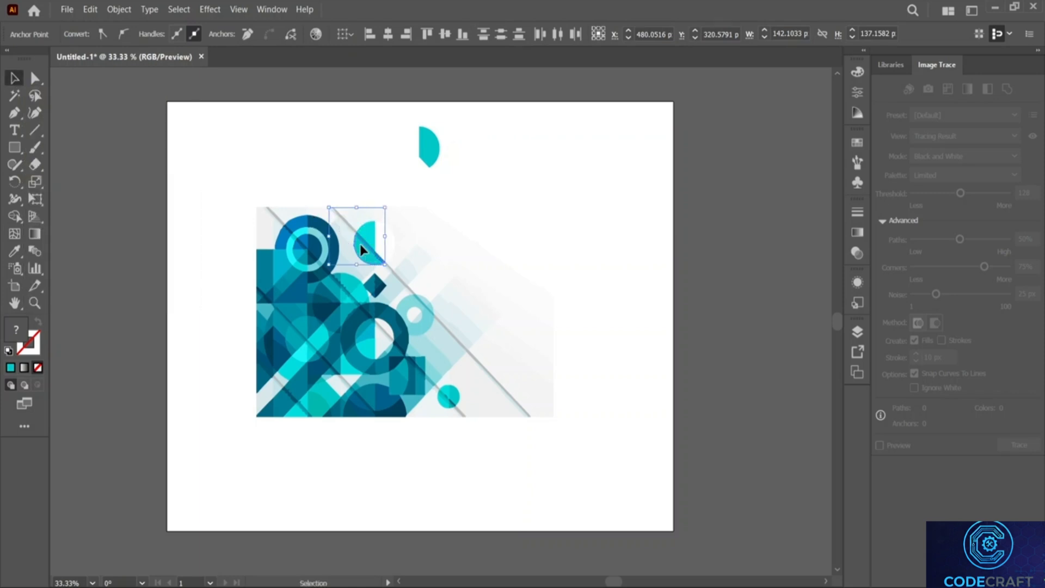
pyautogui.moveTo(361, 244); pyautogui.dragTo(362, 240)
# - Undo the circle-half moves and the ungrouping, and clear the selection
pyautogui.hotkey('ctrl', 'z')
pyautogui.hotkey('ctrl', 'z')
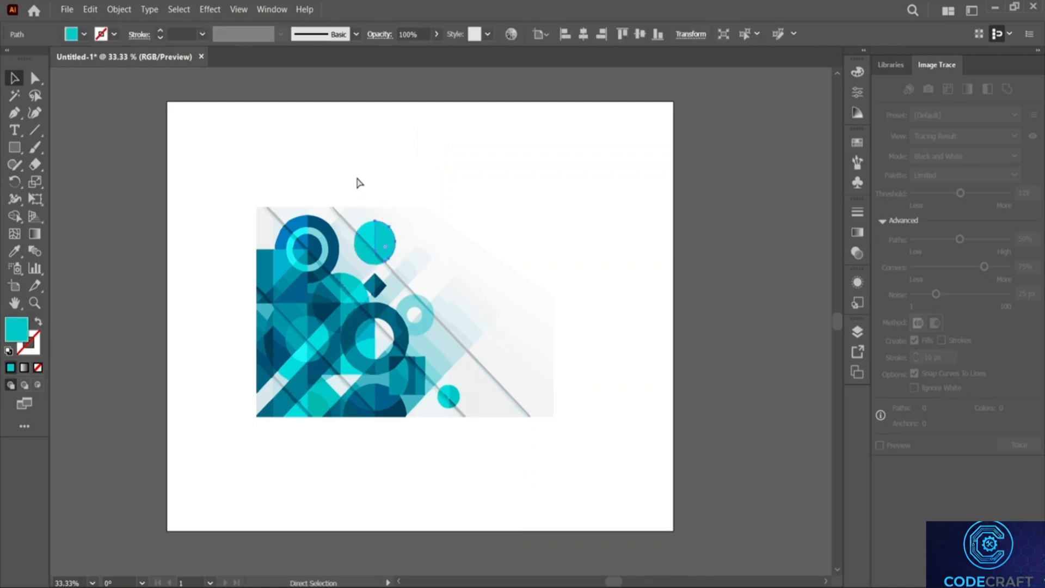
pyautogui.hotkey('ctrl', 'z')
pyautogui.click(355, 173)
# - Select the entire geometric artwork, ungroup it and deselect it
pyautogui.rightClick(370, 256)
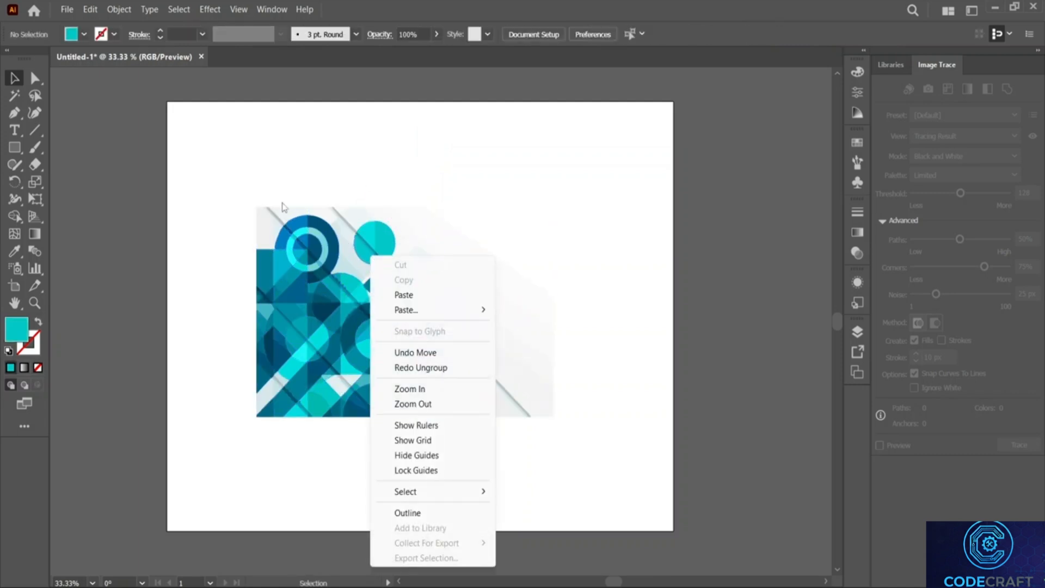
pyautogui.moveTo(219, 166); pyautogui.dragTo(638, 483)
pyautogui.rightClick(422, 329)
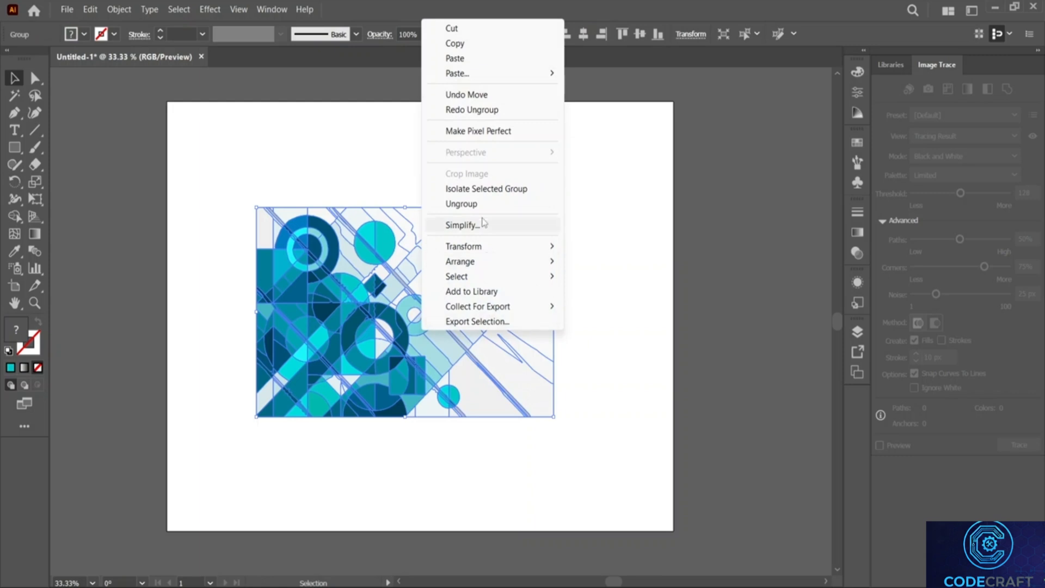
pyautogui.click(461, 204)
pyautogui.click(502, 191)
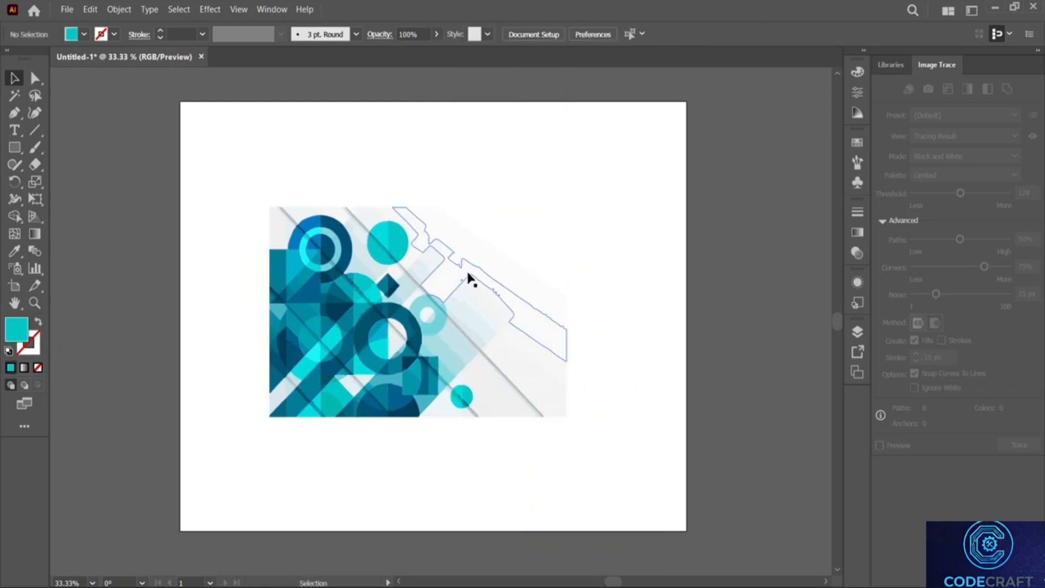
# - Lasso the geometric artwork's left portion, move it left and upward so the shapes stretch, and deselect
pyautogui.click(35, 95)
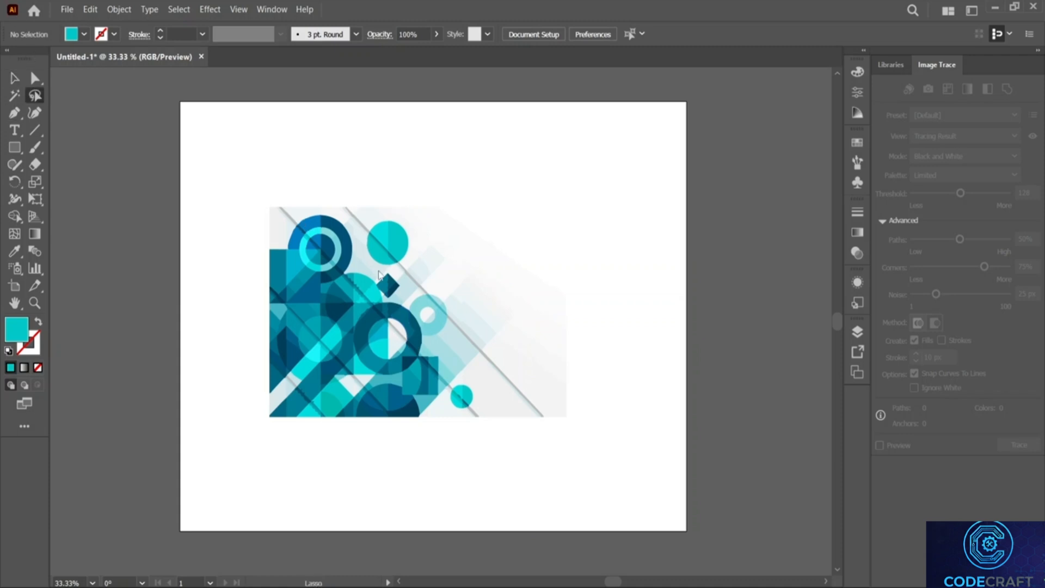
pyautogui.moveTo(229, 185)
pyautogui.mouseDown()
pyautogui.moveTo(269, 394)
pyautogui.moveTo(332, 433)
pyautogui.moveTo(355, 254)
pyautogui.moveTo(251, 165)
pyautogui.moveTo(190, 200)
pyautogui.moveTo(237, 221)
pyautogui.mouseUp()
pyautogui.press('v')
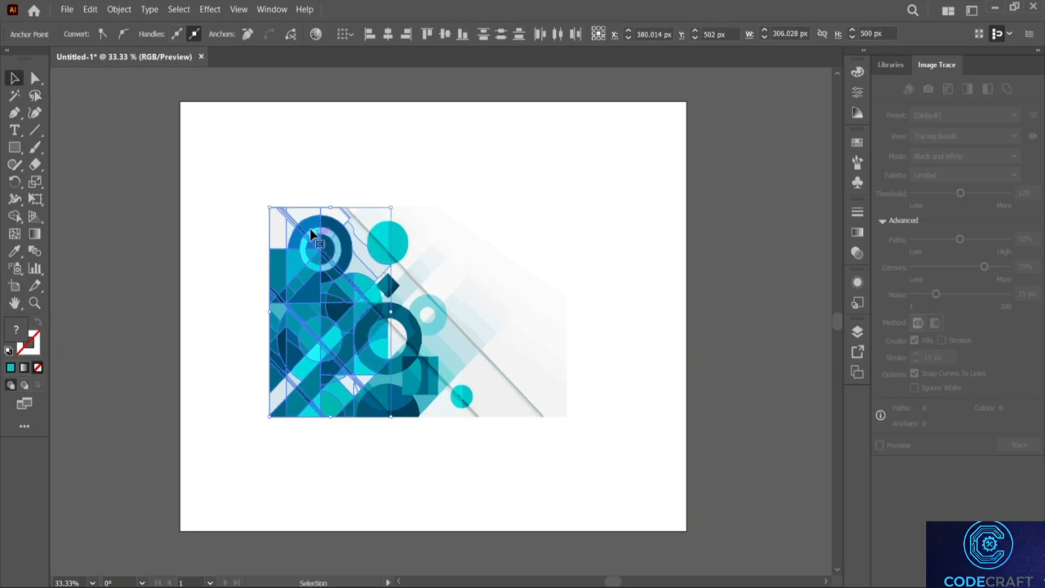
pyautogui.moveTo(305, 211); pyautogui.dragTo(203, 217)
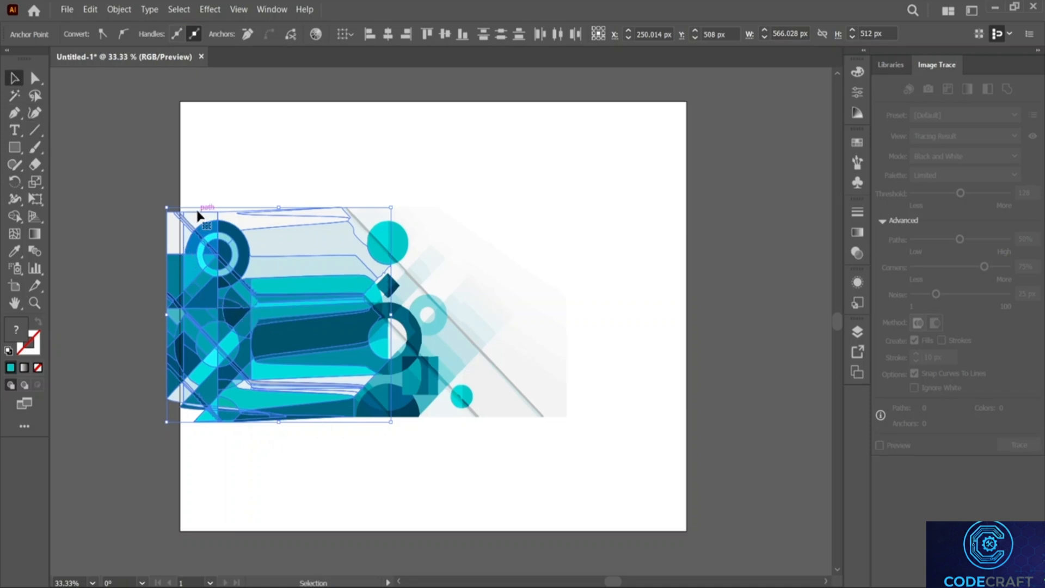
pyautogui.moveTo(201, 215); pyautogui.dragTo(230, 139)
pyautogui.rightClick(398, 304)
pyautogui.rightClick(348, 303)
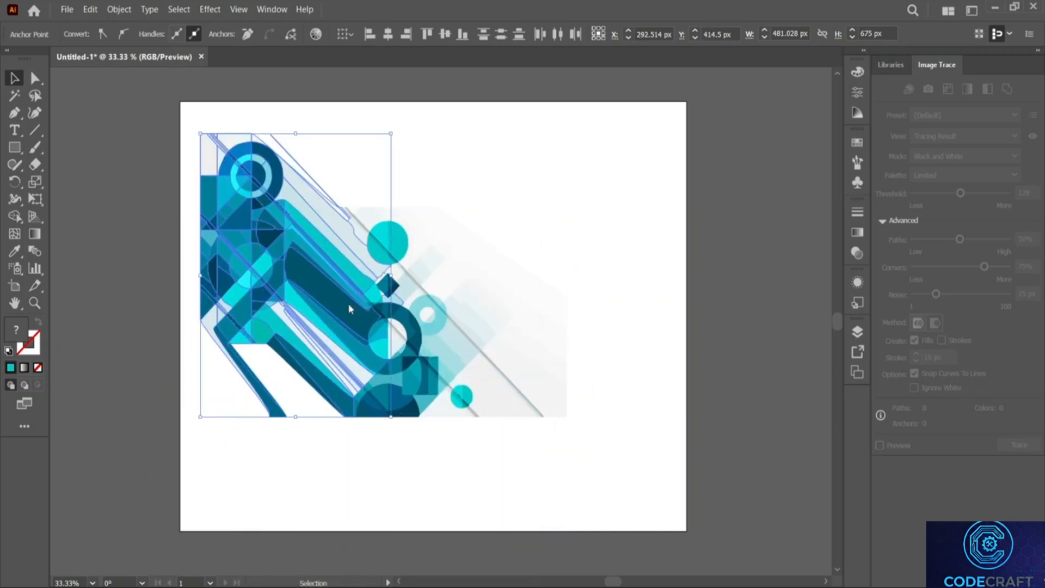
pyautogui.rightClick(348, 302)
pyautogui.click(508, 228)
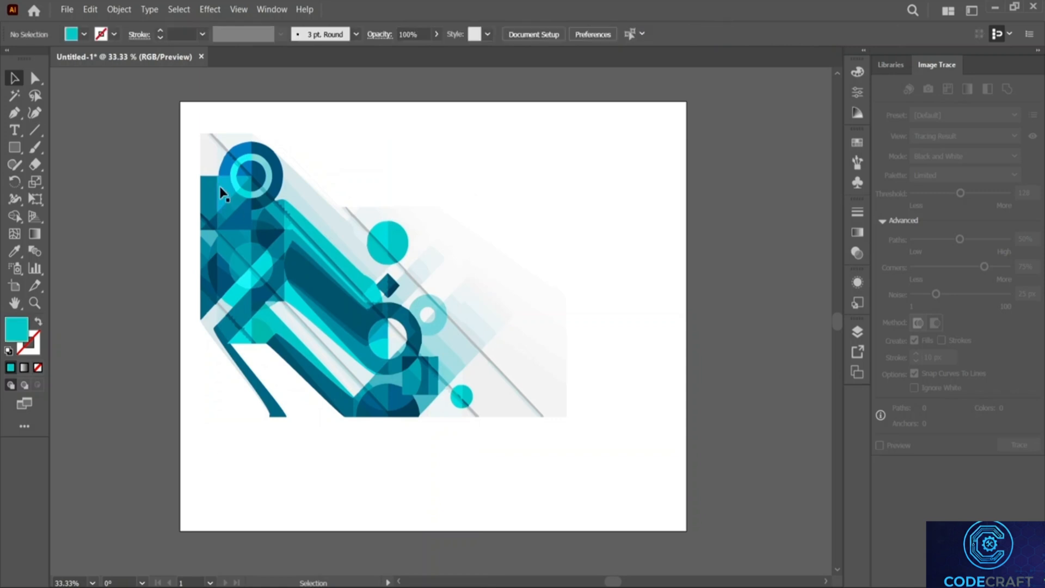
# - Select the whole distorted artwork and delete it to empty the artboard
pyautogui.click(44, 96)
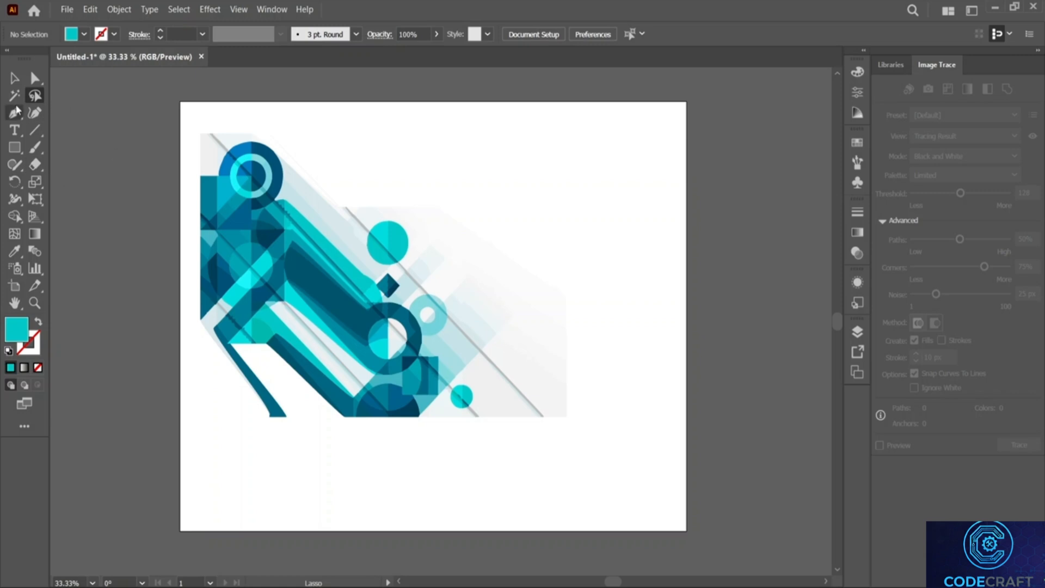
pyautogui.click(13, 79)
pyautogui.moveTo(187, 102); pyautogui.dragTo(665, 505)
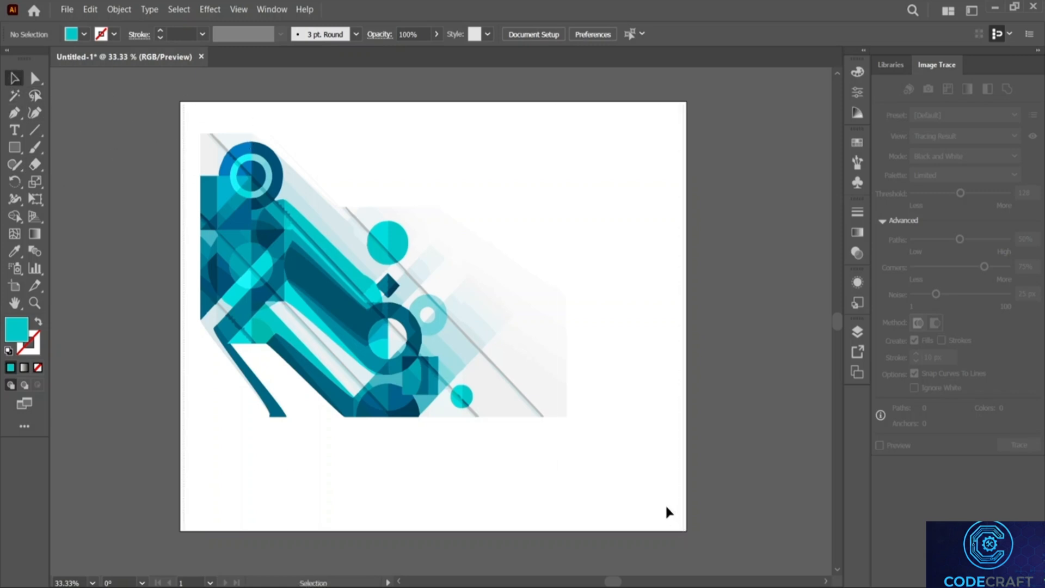
pyautogui.press('Delete')
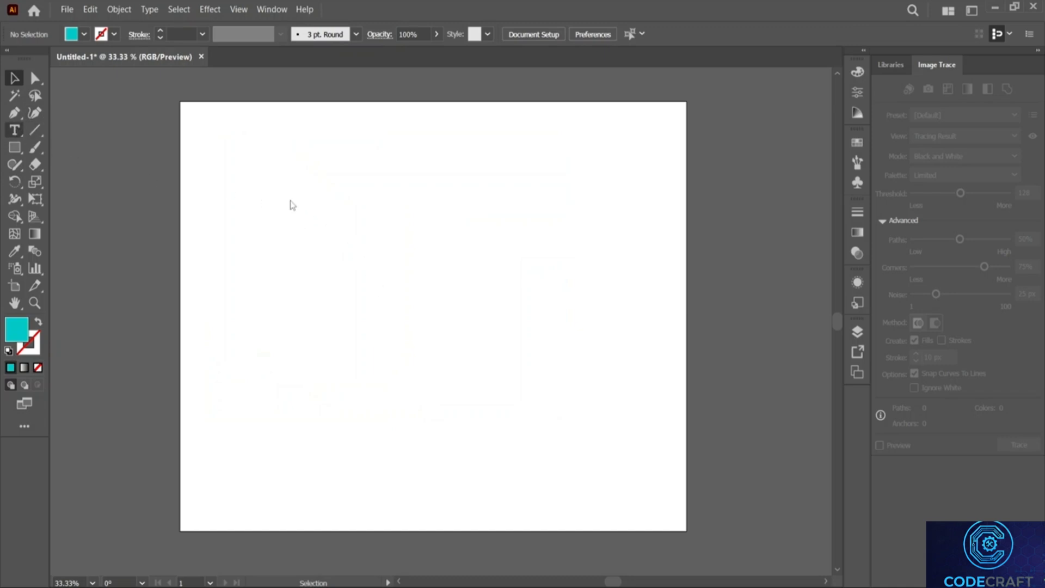
# - Place five separate "Lorem ipsum" point-text objects in a row across the upper part of the artboard
pyautogui.press('t')
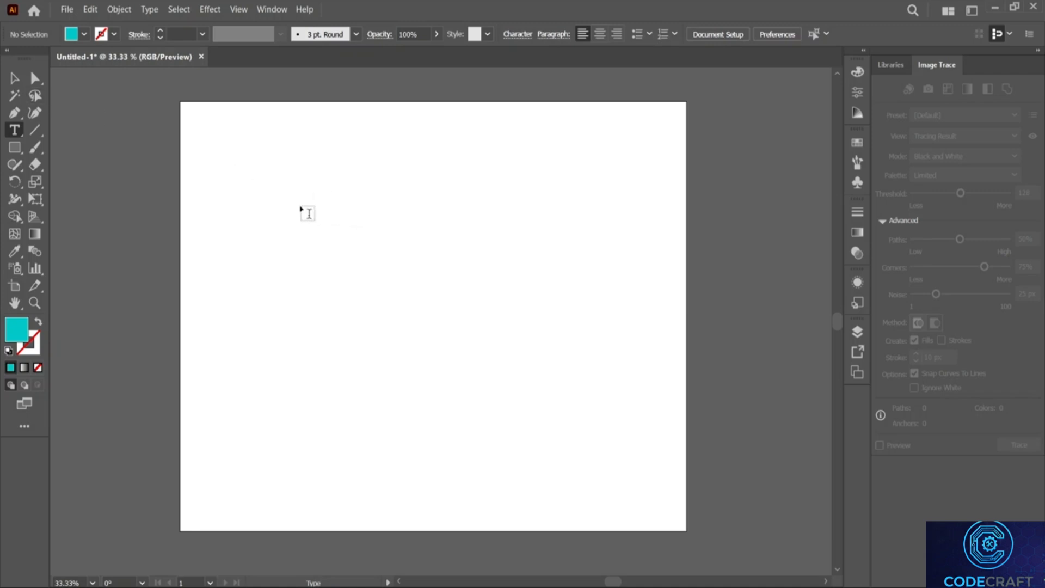
pyautogui.click(298, 206)
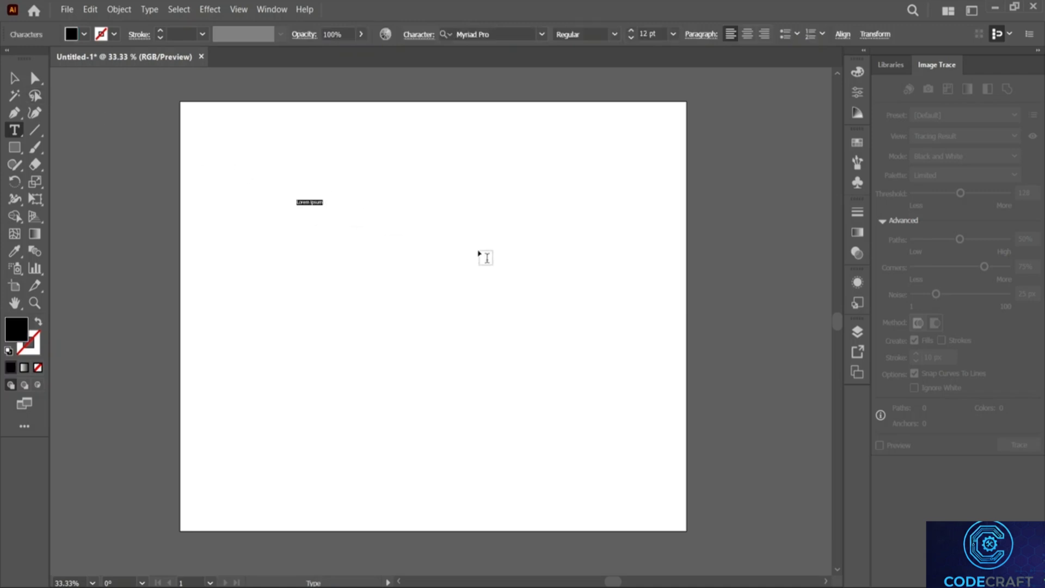
pyautogui.press('Escape')
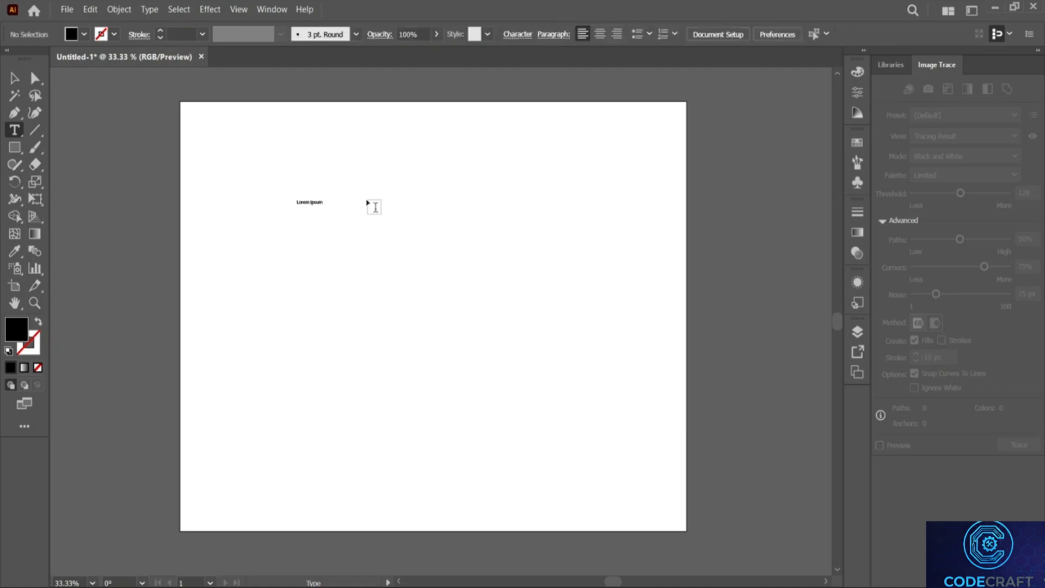
pyautogui.click(368, 204)
pyautogui.press('Escape')
pyautogui.click(425, 203)
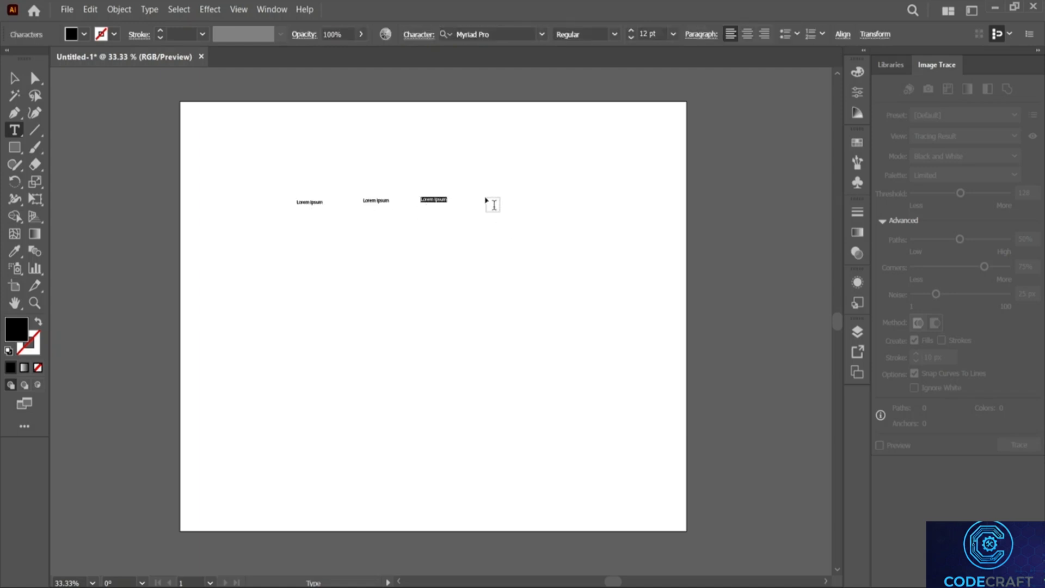
pyautogui.press('Escape')
pyautogui.click(486, 200)
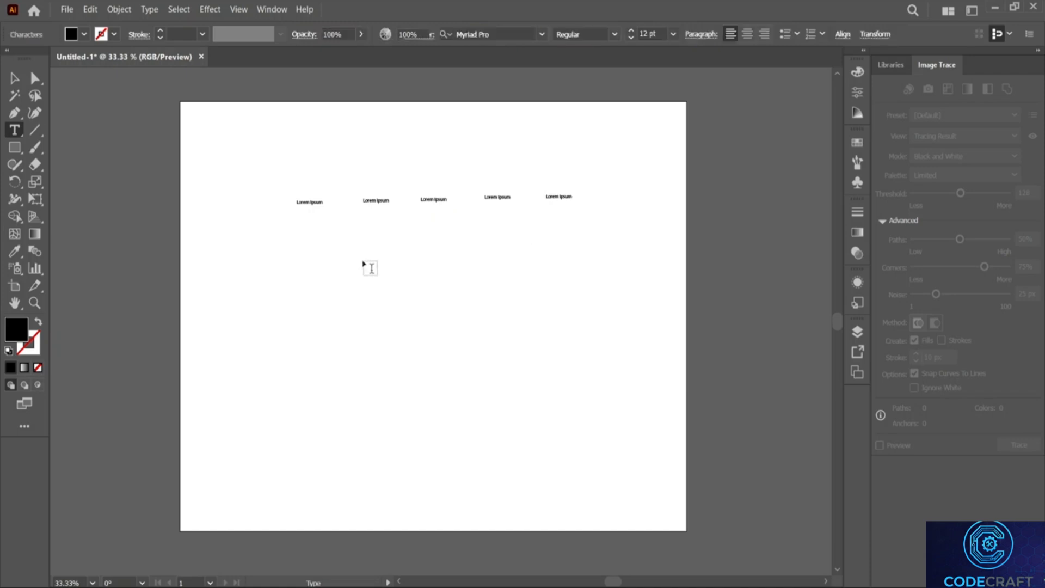
# - Place four more "Lorem ipsum" point-text objects in a second row beneath the first
pyautogui.click(265, 252)
pyautogui.click(359, 250)
pyautogui.click(443, 248)
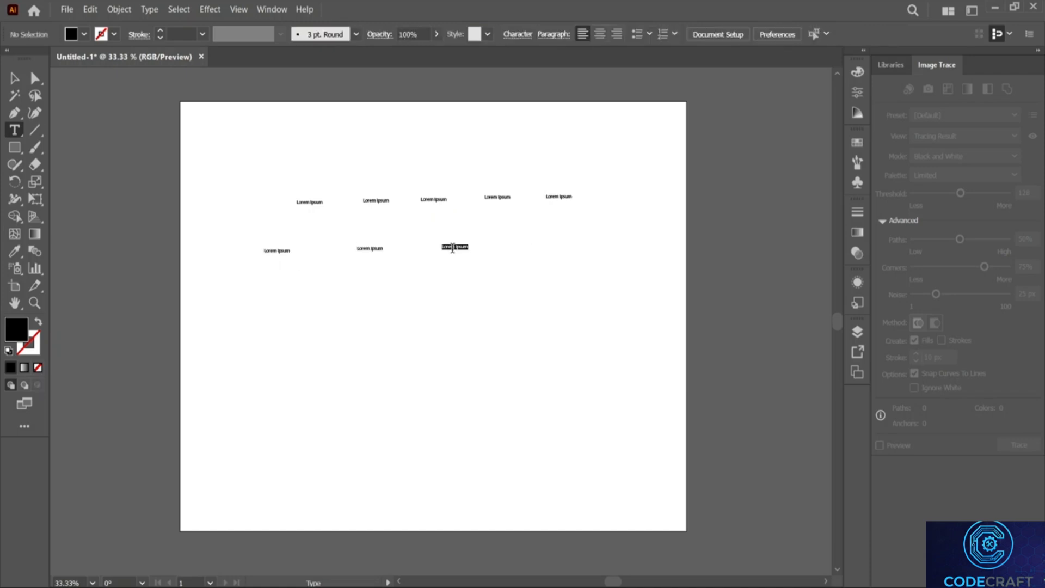
pyautogui.click(539, 248)
# - Place a third row of "Lorem ipsum" point-text objects beneath the second row
pyautogui.click(299, 298)
pyautogui.click(433, 305)
pyautogui.click(499, 306)
pyautogui.click(538, 303)
# - Delete the stray empty text object between the last two texts of the third row
pyautogui.click(21, 79)
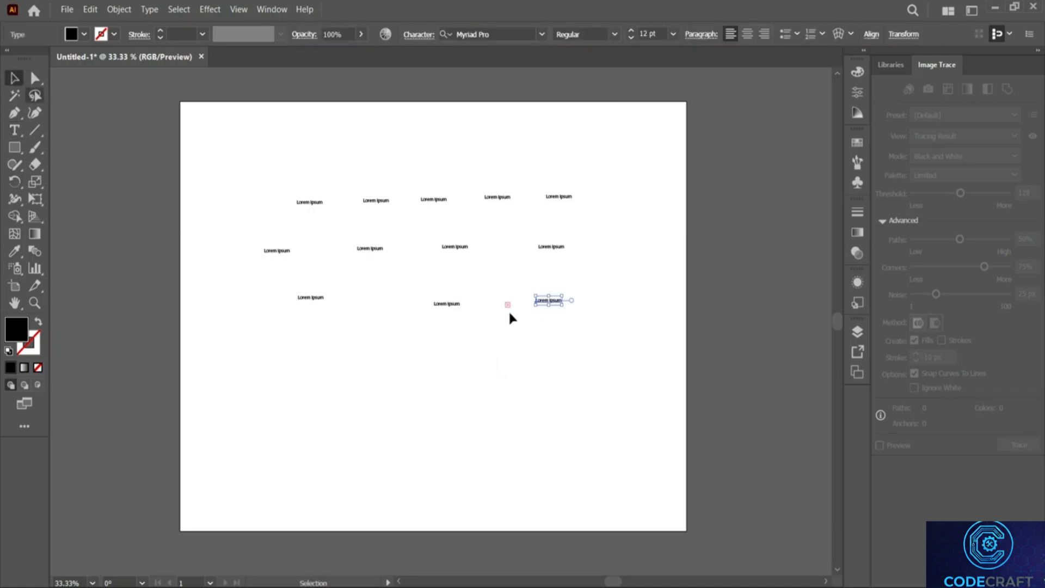
pyautogui.click(563, 403)
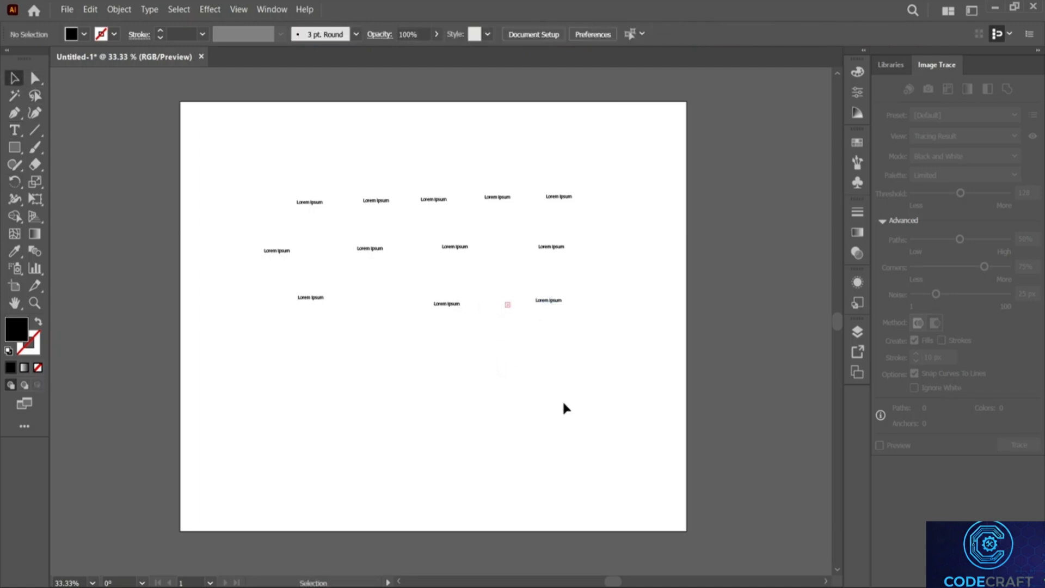
pyautogui.click(511, 303)
pyautogui.press('Delete')
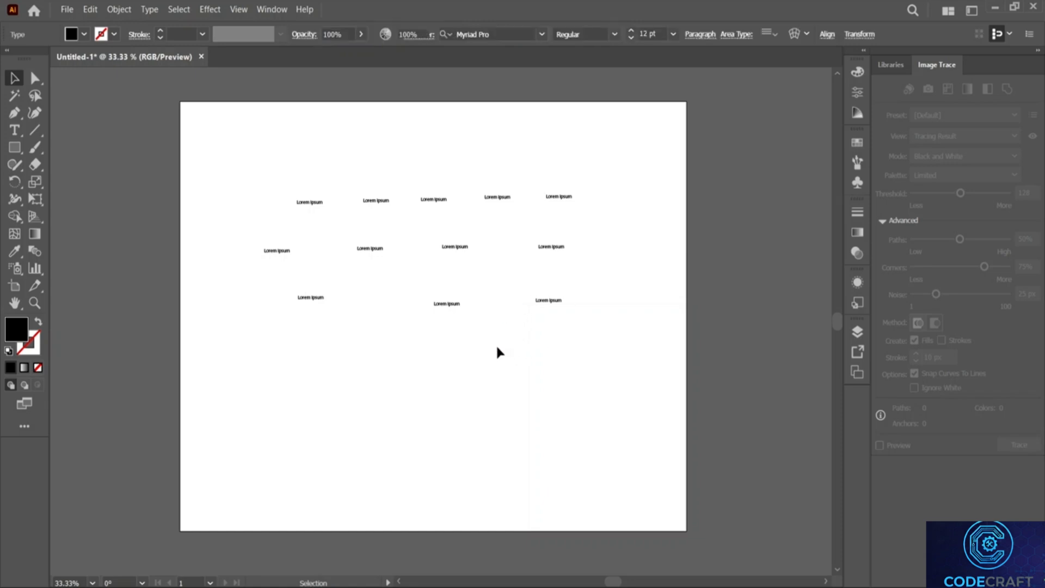
# - Try to select all matching texts with the Magic Wand by sampling the first "Lorem ipsum" in the top row
pyautogui.scroll(1, 435, 377)
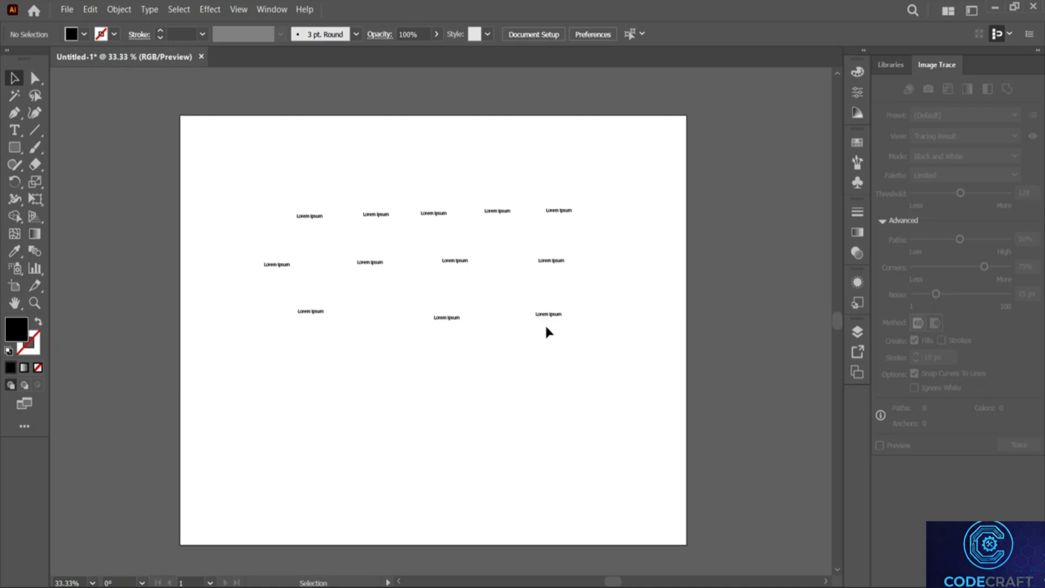
pyautogui.press('z')
pyautogui.click(464, 296)
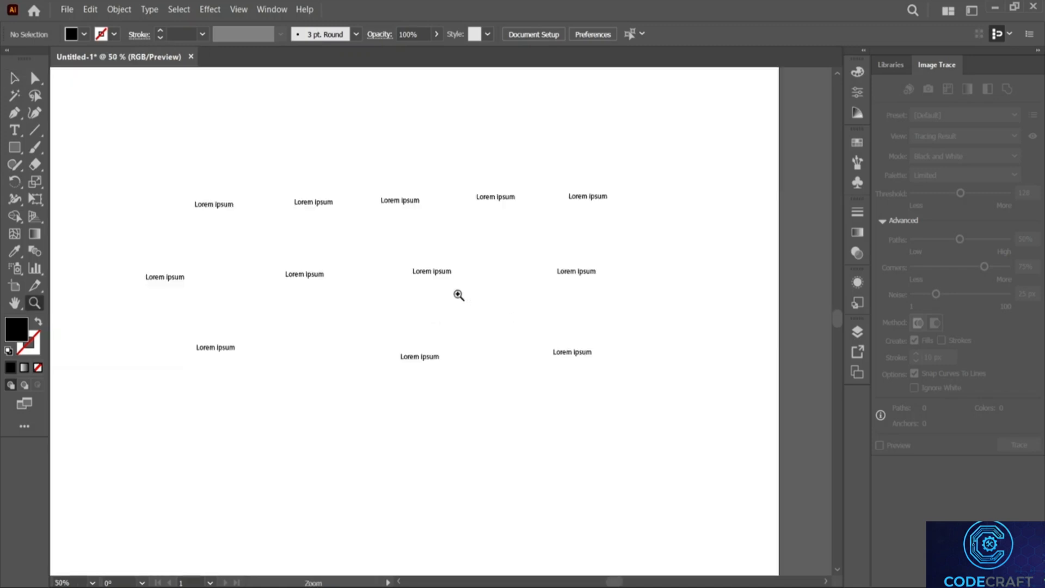
pyautogui.press('h')
pyautogui.moveTo(427, 294); pyautogui.dragTo(455, 321)
pyautogui.press('z')
pyautogui.click(456, 326)
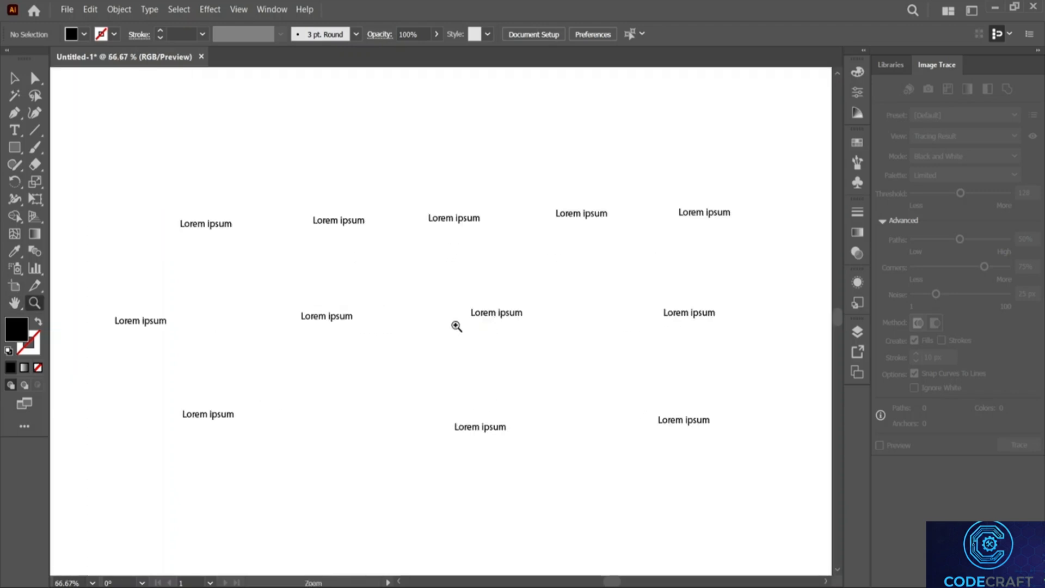
pyautogui.click(13, 80)
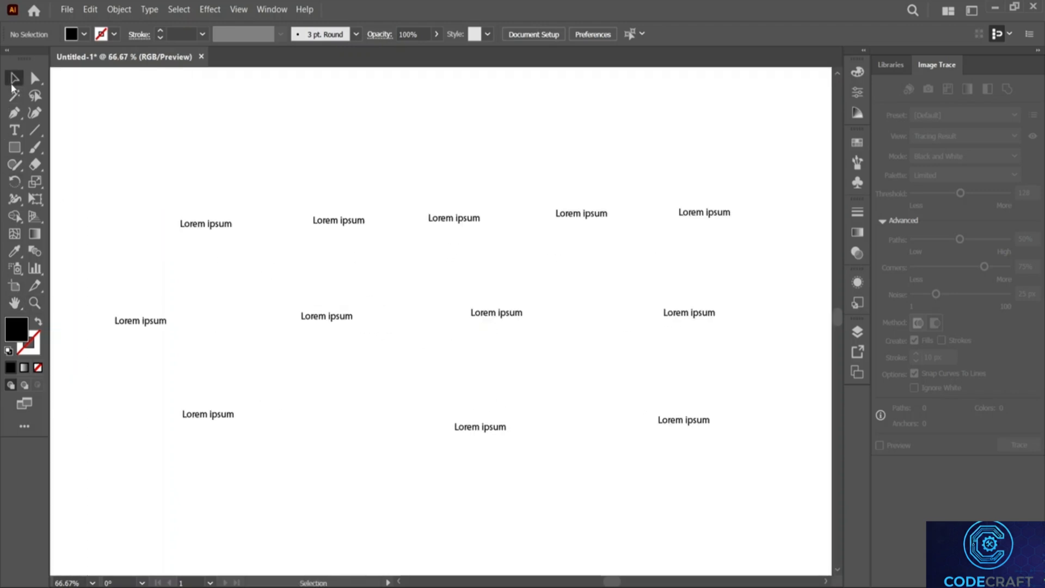
pyautogui.click(16, 100)
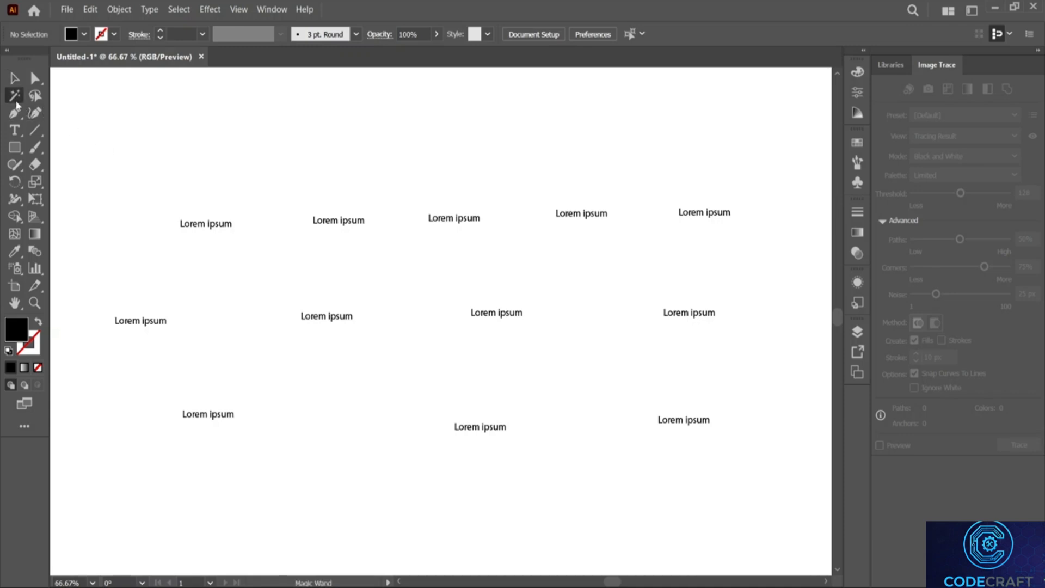
pyautogui.click(221, 227)
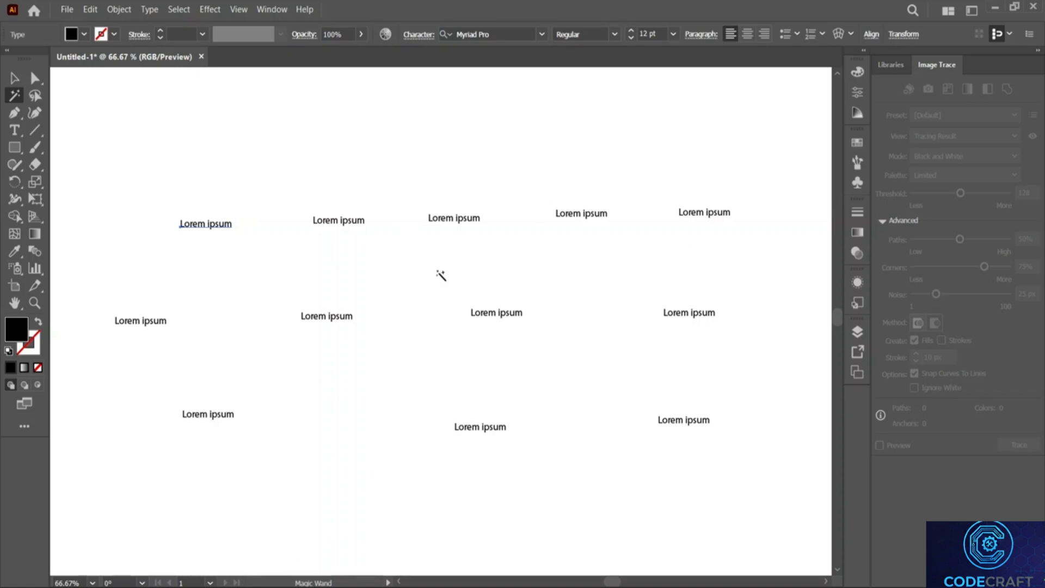
# - Nudge all the text objects slightly left together, convert them to outlines and deselect
pyautogui.click(12, 80)
pyautogui.moveTo(138, 148); pyautogui.dragTo(749, 480)
pyautogui.press('Right')
pyautogui.press('Right')
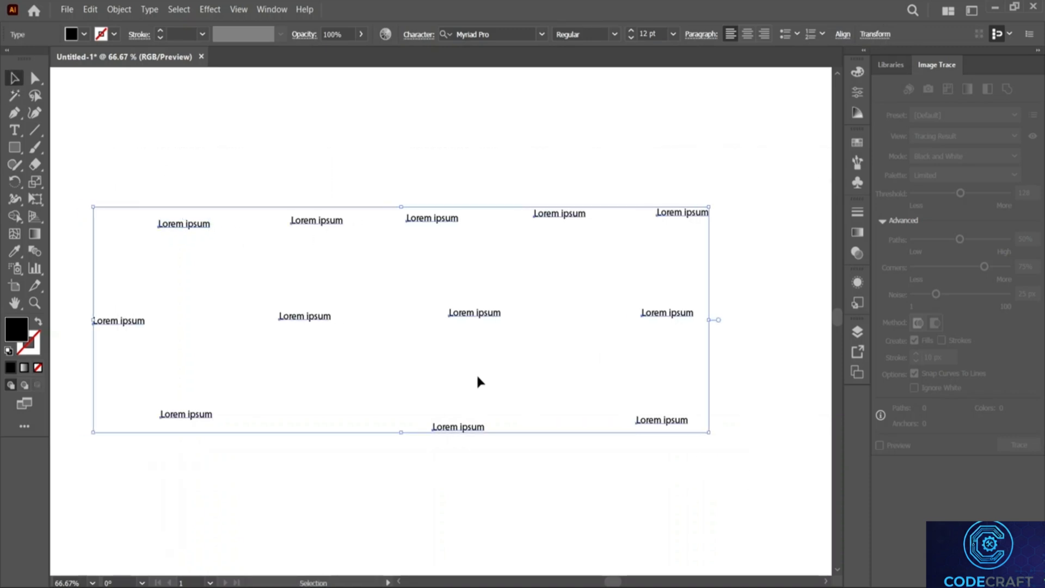
pyautogui.rightClick(337, 319)
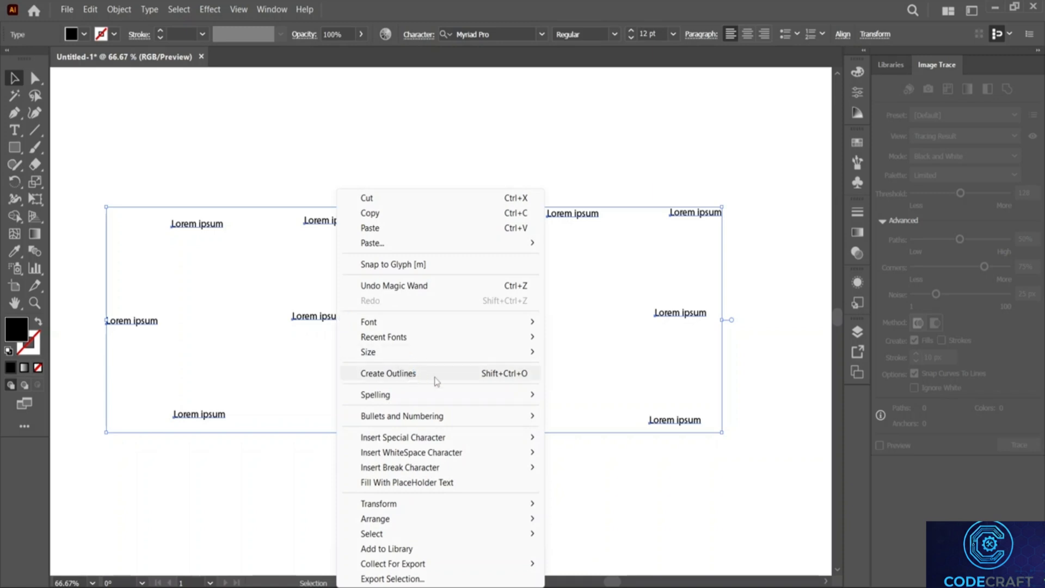
pyautogui.click(510, 378)
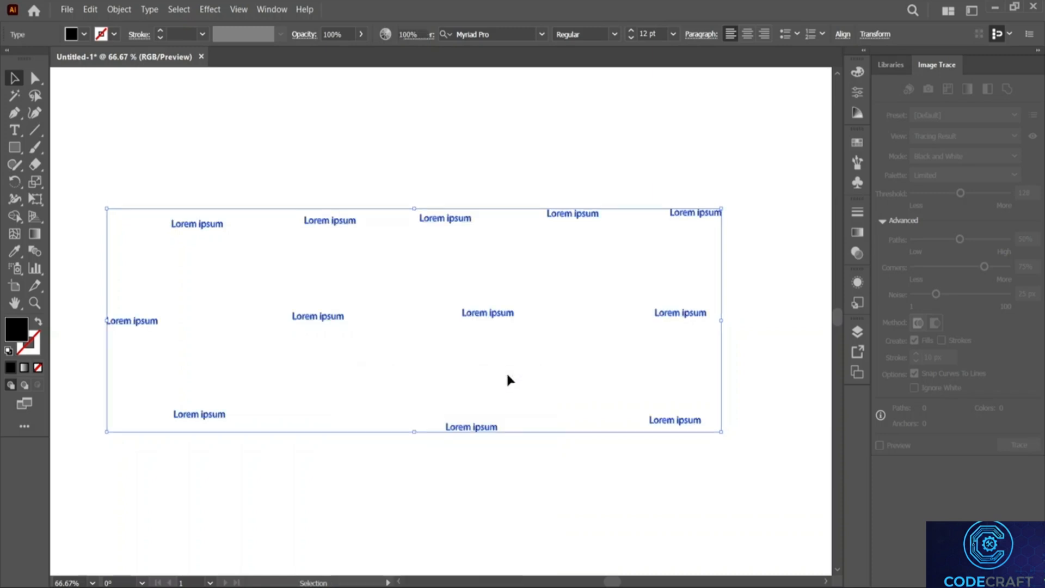
pyautogui.click(317, 158)
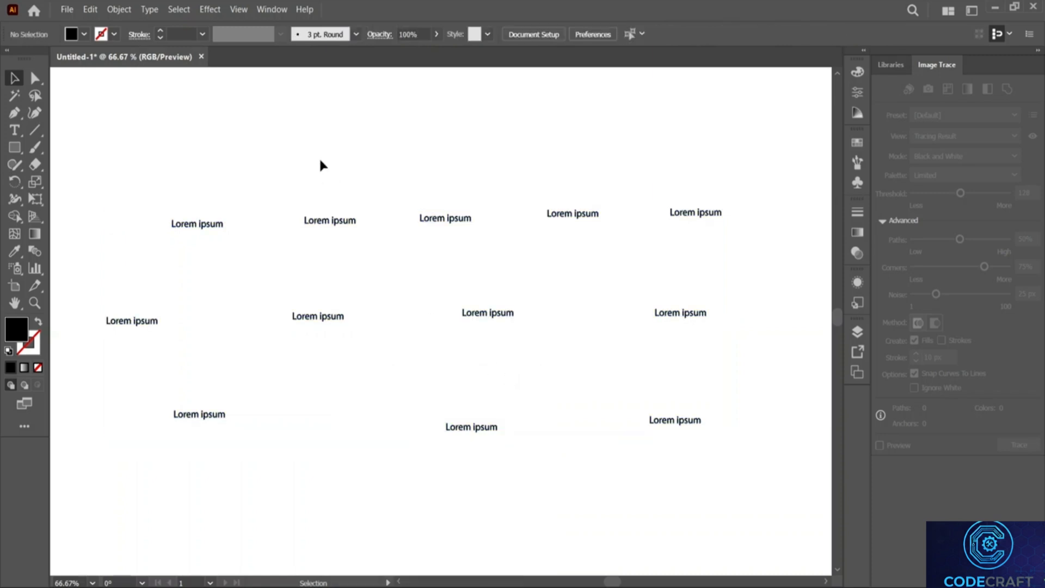
# - Fill the first outlined "Lorem ipsum" in the top row with green 00E94F and deselect it
pyautogui.moveTo(231, 261); pyautogui.dragTo(232, 263)
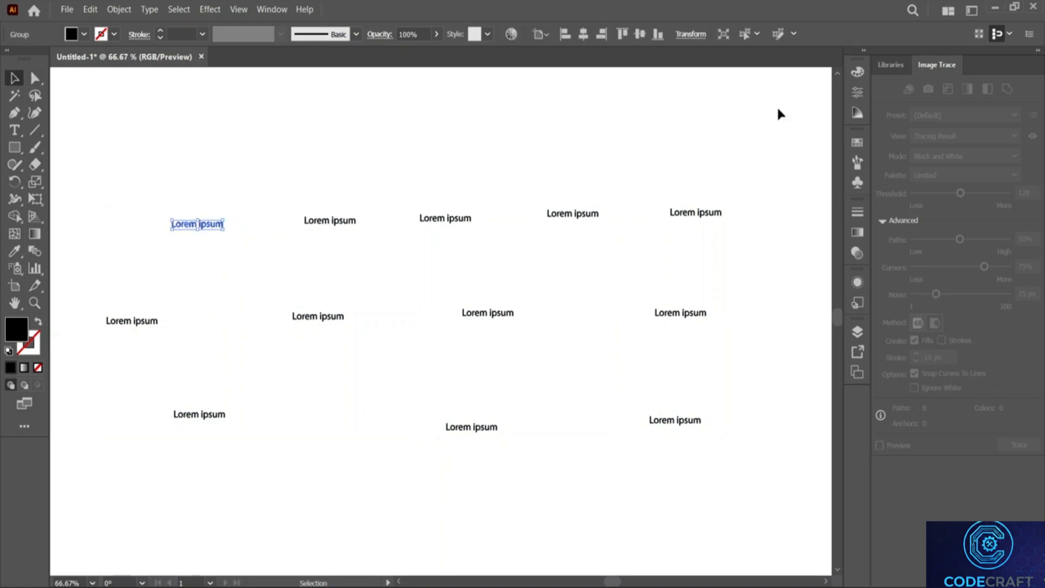
pyautogui.press('F6')
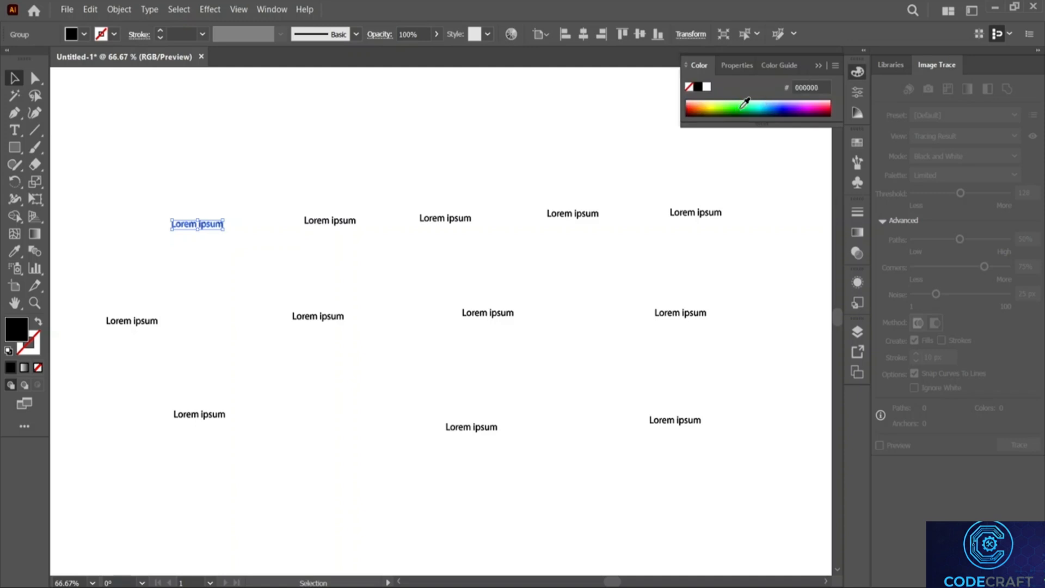
pyautogui.click(745, 102)
pyautogui.click(327, 184)
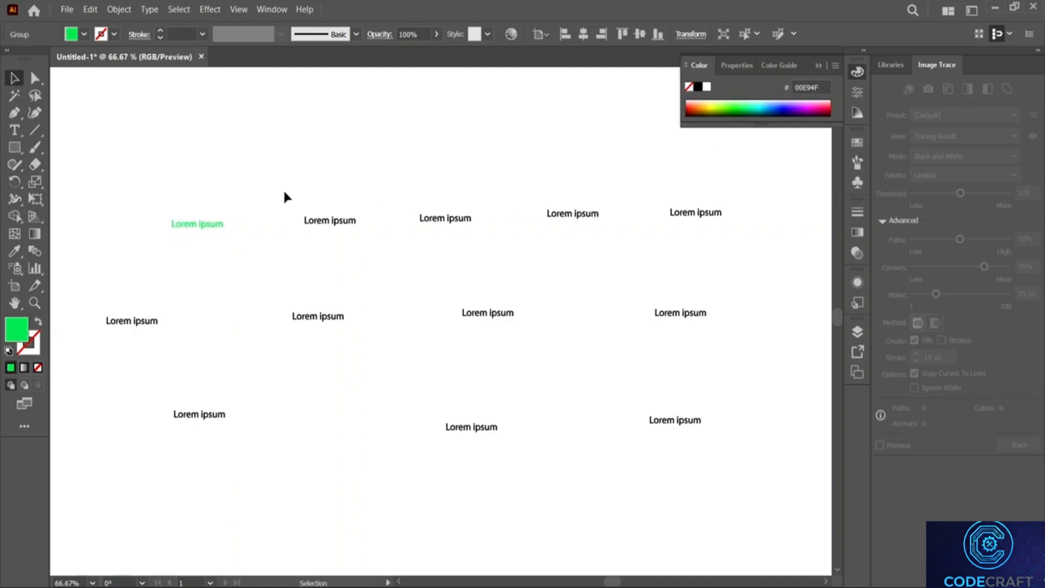
# - Try to select the second "Lorem ipsum" of the top row together with the third one of the second row
pyautogui.click(332, 225)
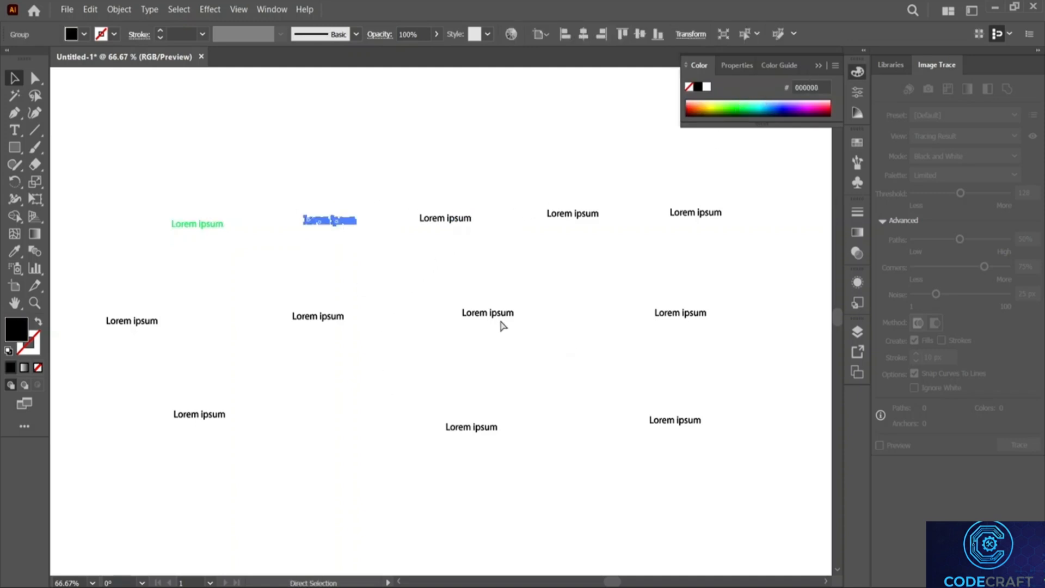
pyautogui.keyDown('ctrl'); pyautogui.click(488, 309); pyautogui.keyUp('ctrl')
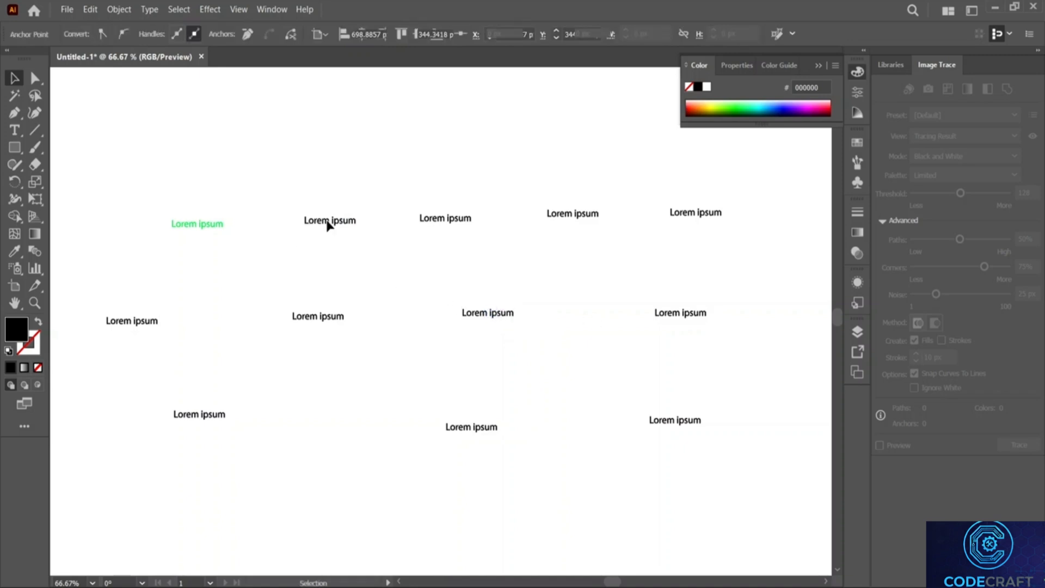
pyautogui.click(329, 223)
pyautogui.keyDown('ctrl'); pyautogui.click(483, 314); pyautogui.keyUp('ctrl')
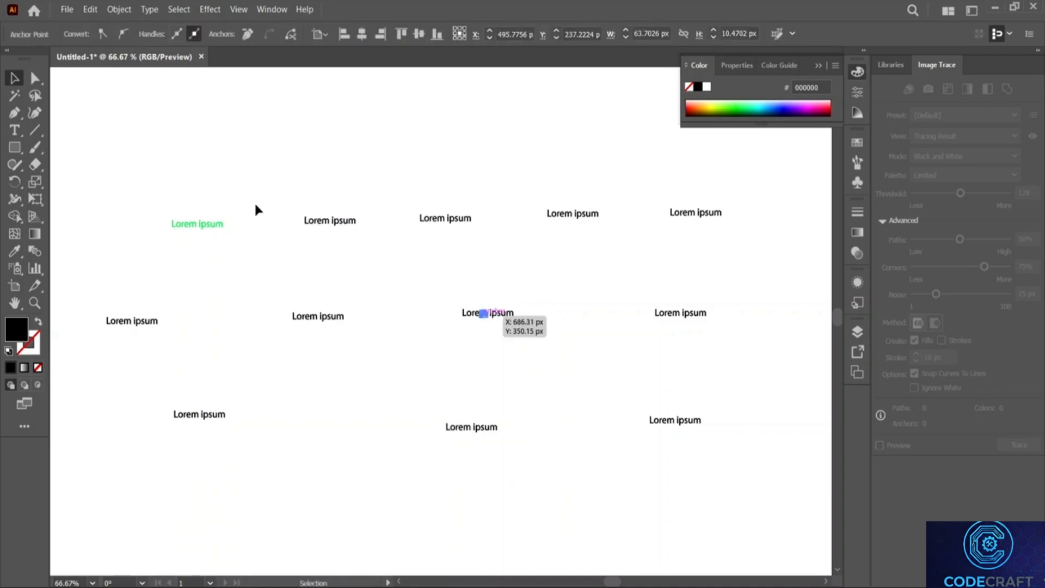
pyautogui.click(333, 225)
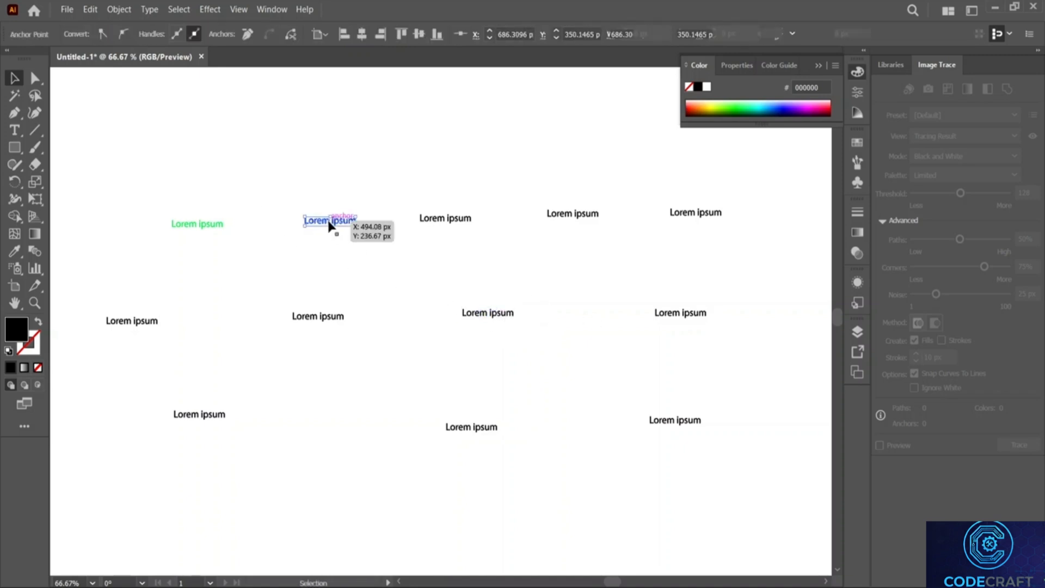
pyautogui.keyDown('ctrl'); pyautogui.click(491, 312); pyautogui.keyUp('ctrl')
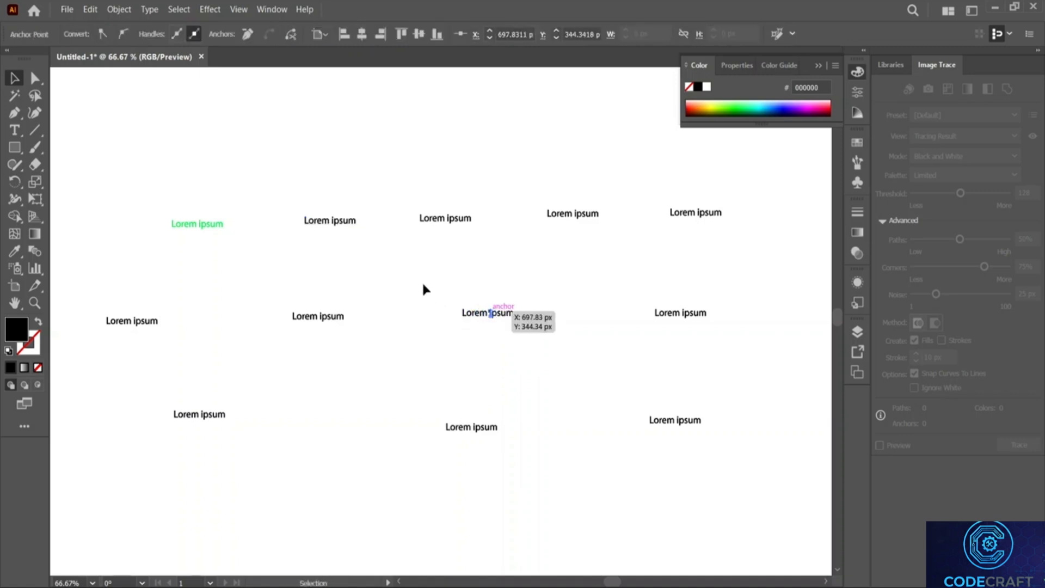
# - Fill the second top-row text with yellow-green B3D400 and the third second-row text with yellow E9E600, and deselect
pyautogui.moveTo(286, 180); pyautogui.dragTo(371, 245)
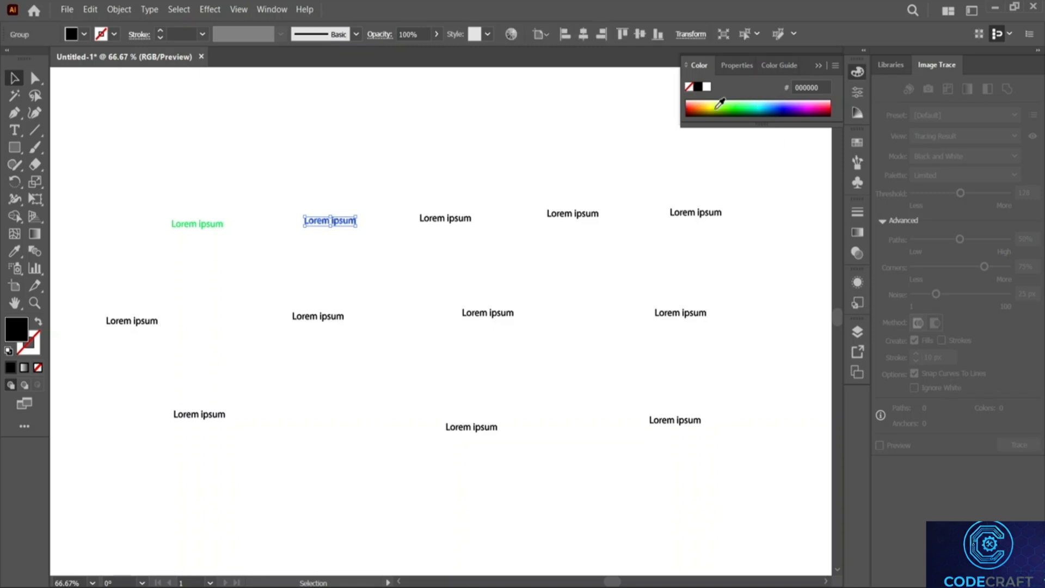
pyautogui.click(723, 113)
pyautogui.moveTo(439, 285); pyautogui.dragTo(527, 353)
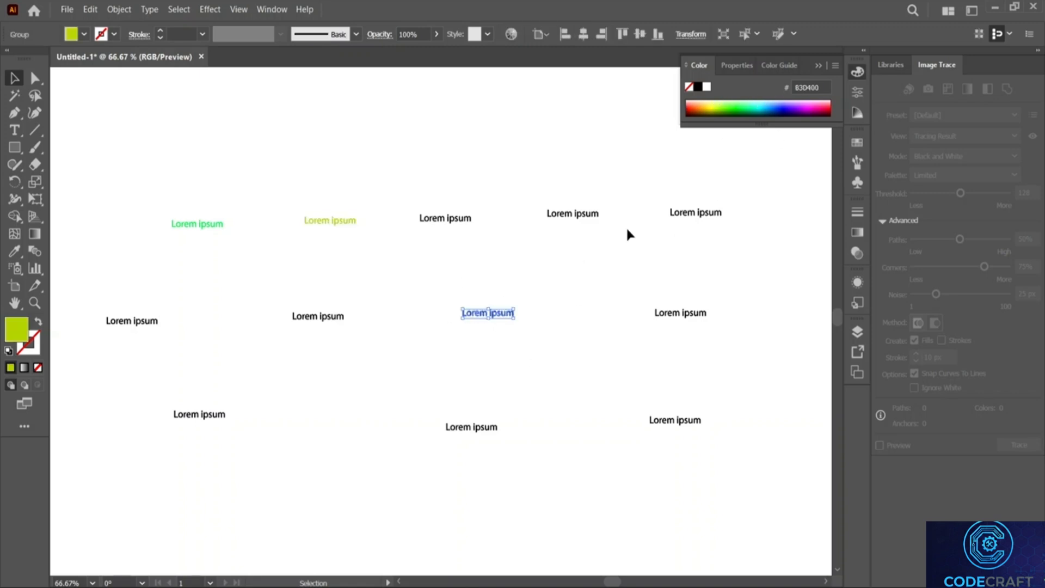
pyautogui.click(712, 106)
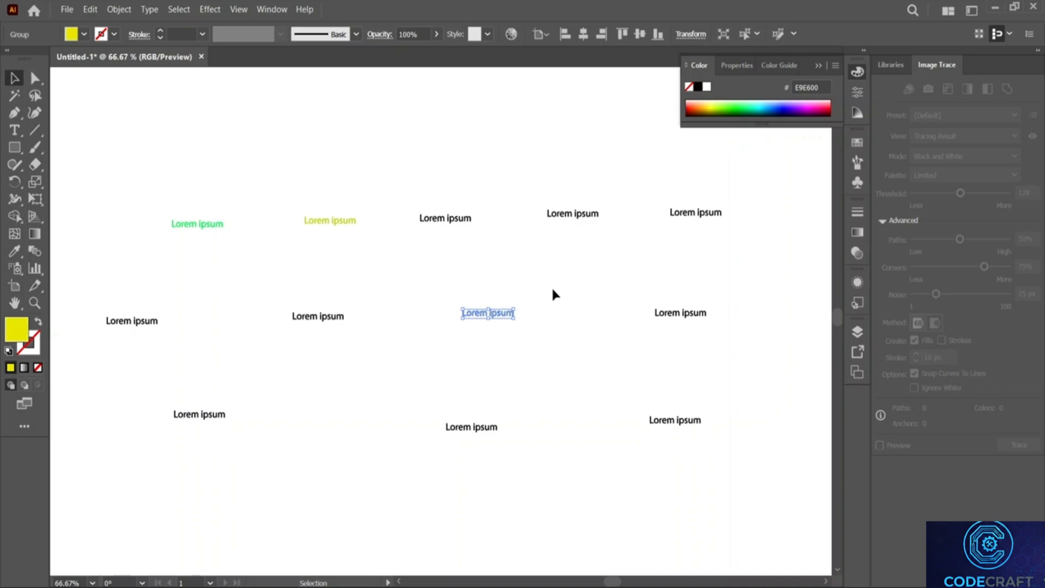
pyautogui.click(578, 290)
# - Fill the last second-row text with dark blue 0E006A and the last third-row text with violet 836AFF, and deselect
pyautogui.moveTo(716, 339); pyautogui.dragTo(717, 339)
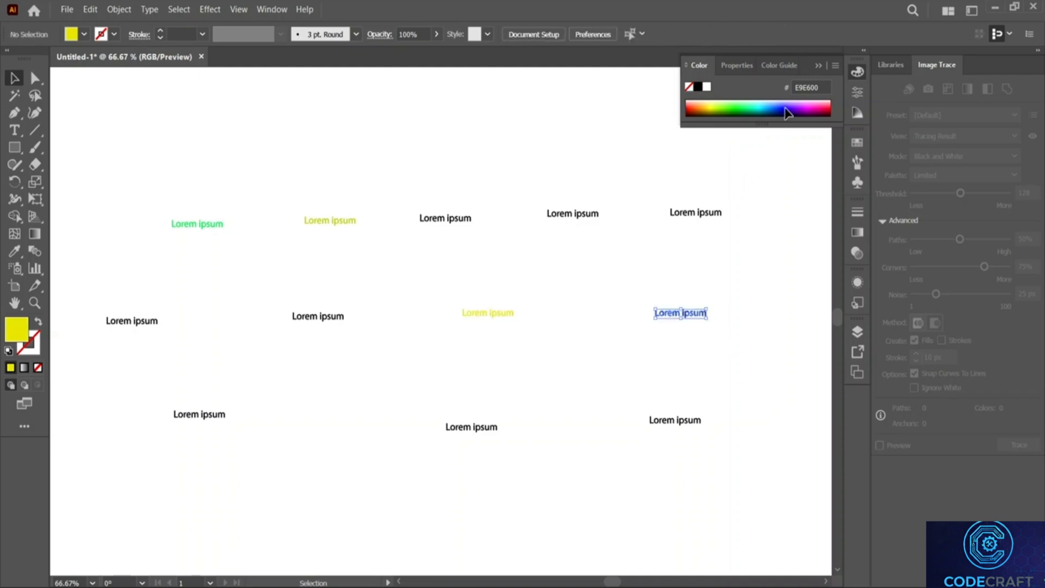
pyautogui.click(787, 108)
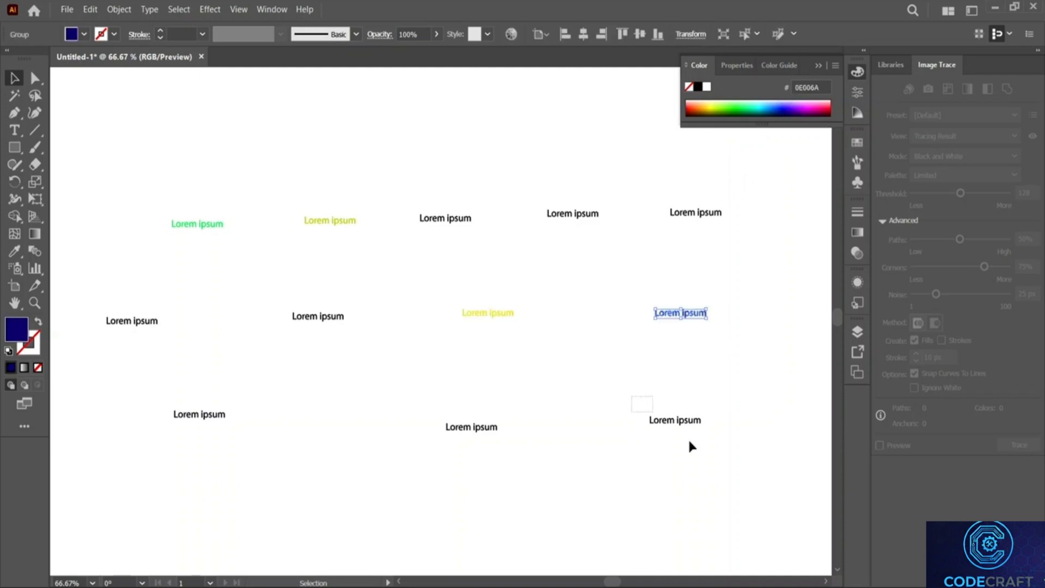
pyautogui.moveTo(689, 446); pyautogui.dragTo(690, 447)
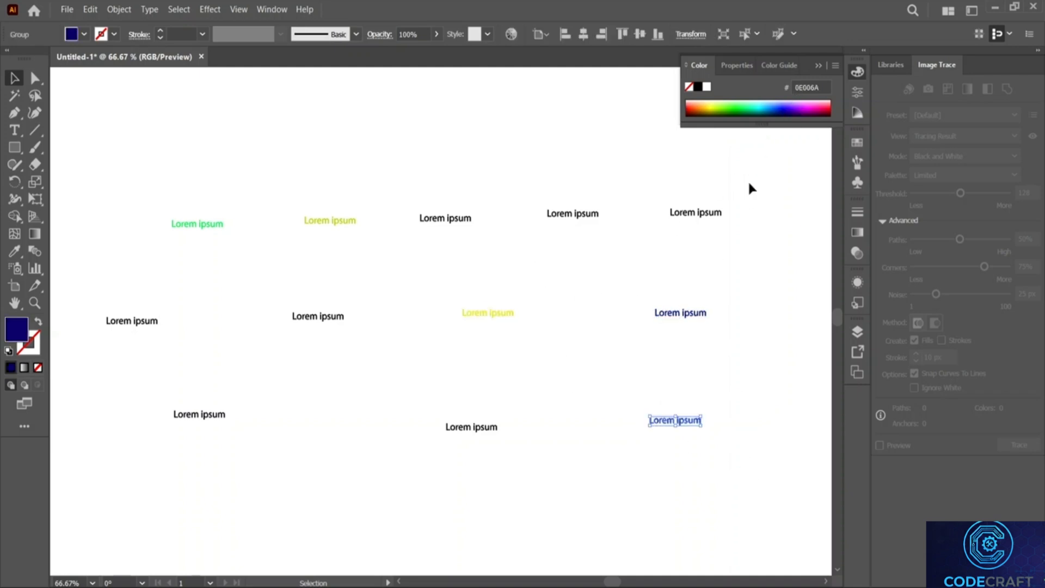
pyautogui.click(784, 111)
pyautogui.click(757, 283)
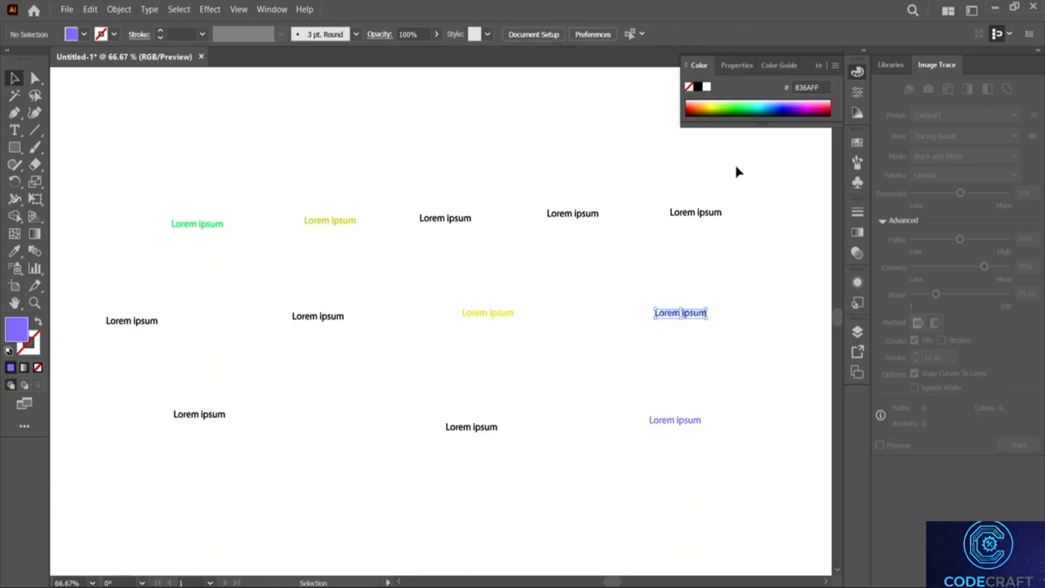
# - Try a dark purple fill on the last text of the second row, replace it with bright green, and deselect
pyautogui.click(800, 105)
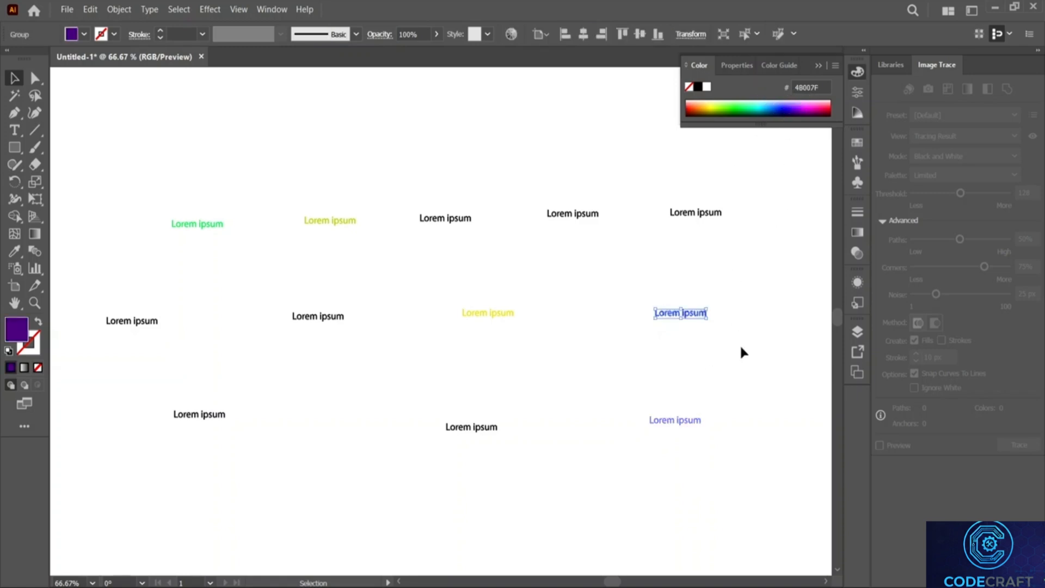
pyautogui.click(739, 344)
pyautogui.click(680, 313)
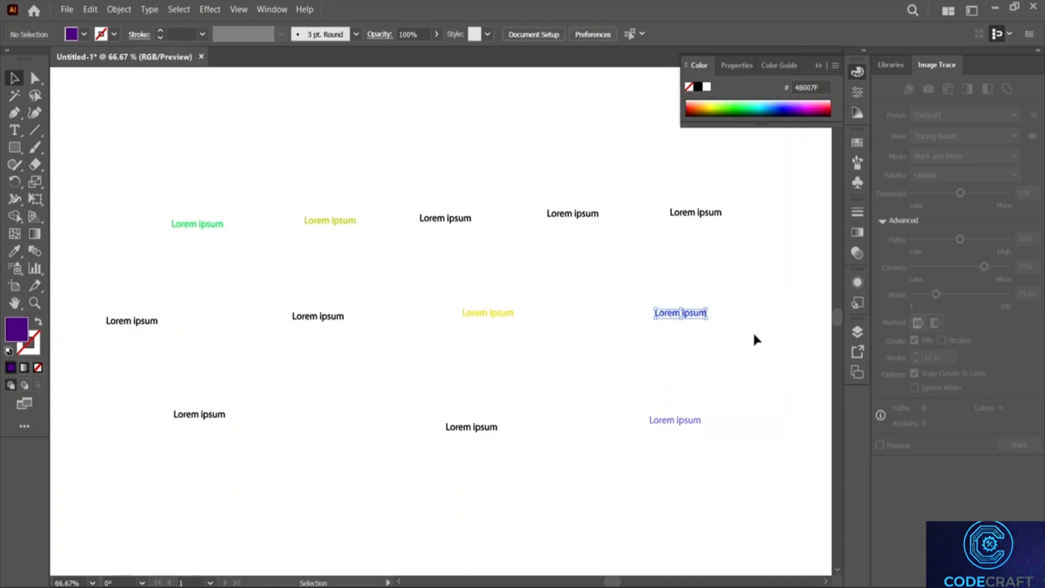
pyautogui.click(738, 105)
pyautogui.click(762, 287)
# - Fill the last text of the top row with pink FF156A and the fourth one with crimson D4004D, and deselect
pyautogui.click(696, 212)
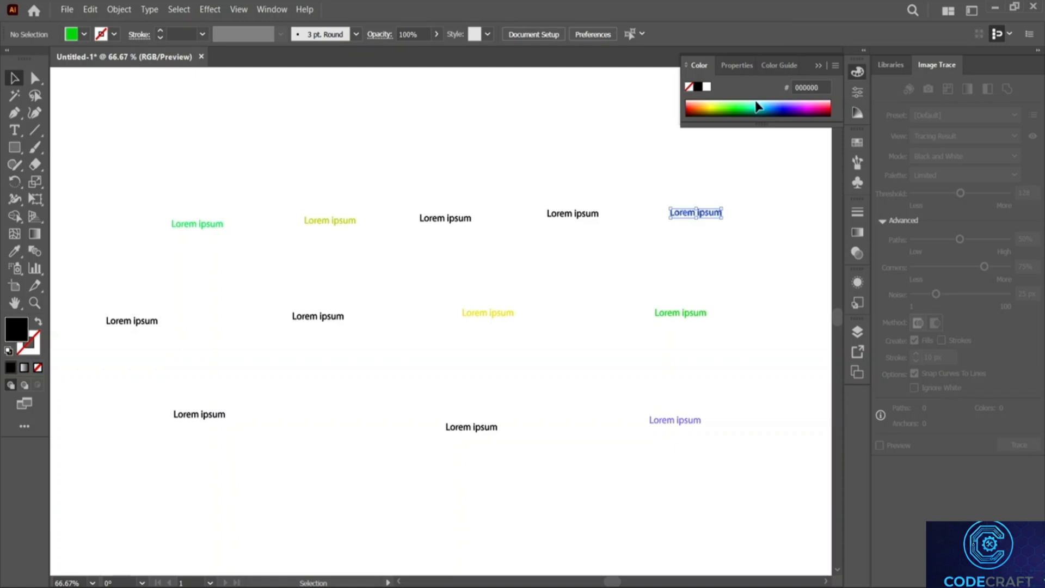
pyautogui.click(745, 281)
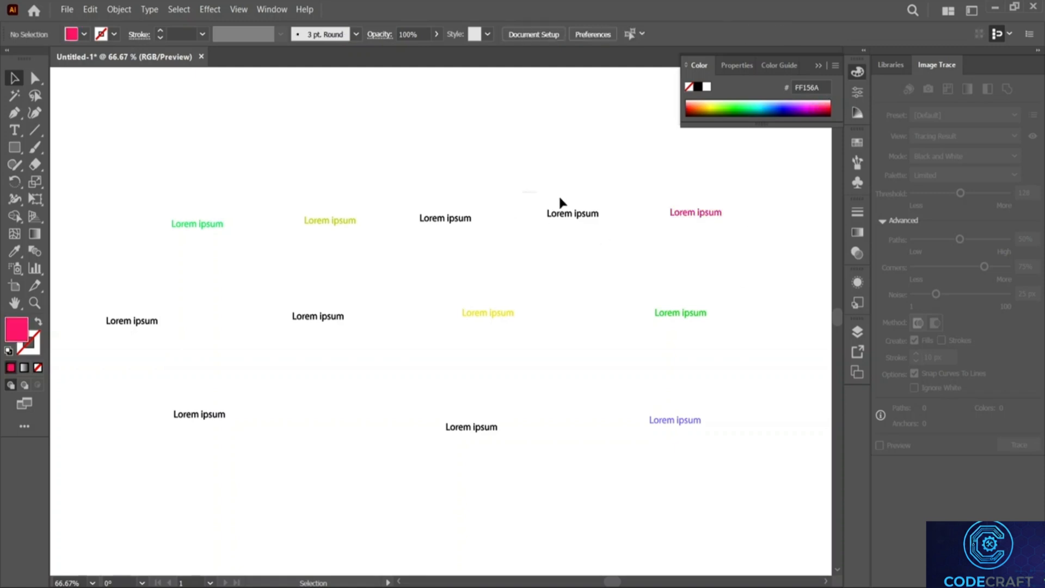
pyautogui.click(565, 211)
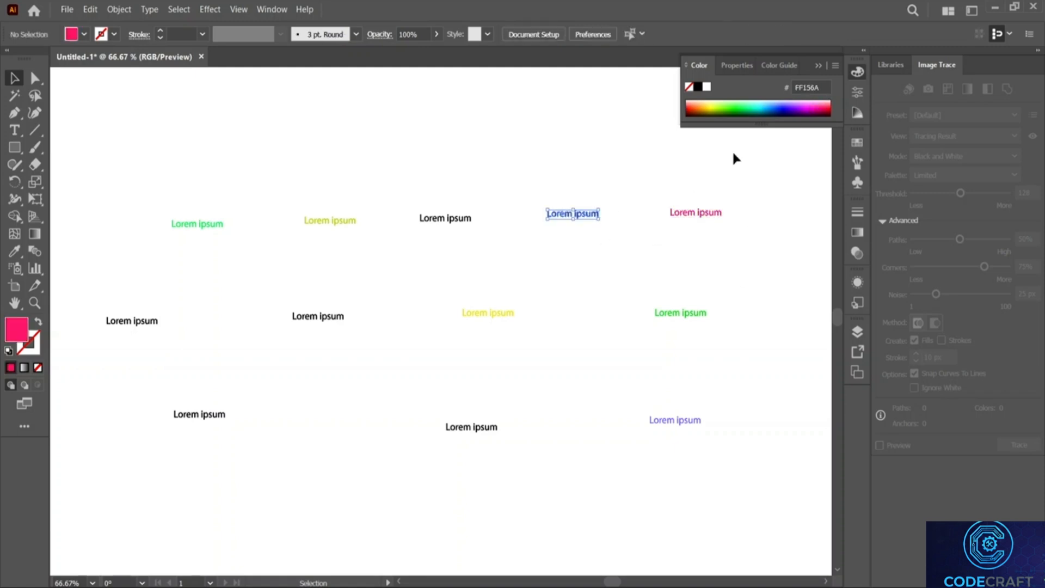
pyautogui.click(822, 107)
pyautogui.click(658, 242)
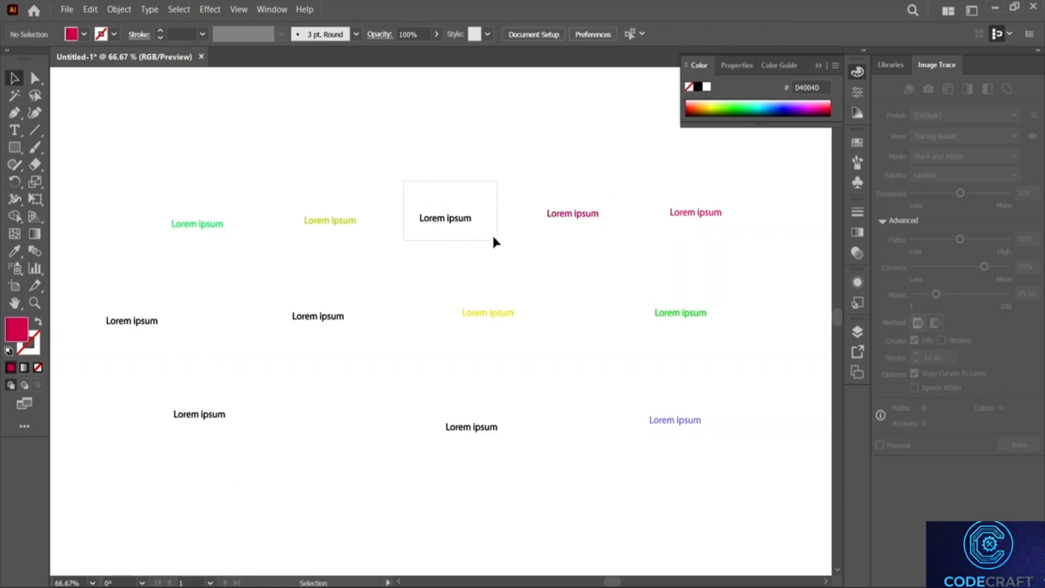
# - Fill the third text of the top row with pale yellow EBFF7F and deselect it
pyautogui.moveTo(493, 238); pyautogui.dragTo(493, 238)
pyautogui.click(716, 104)
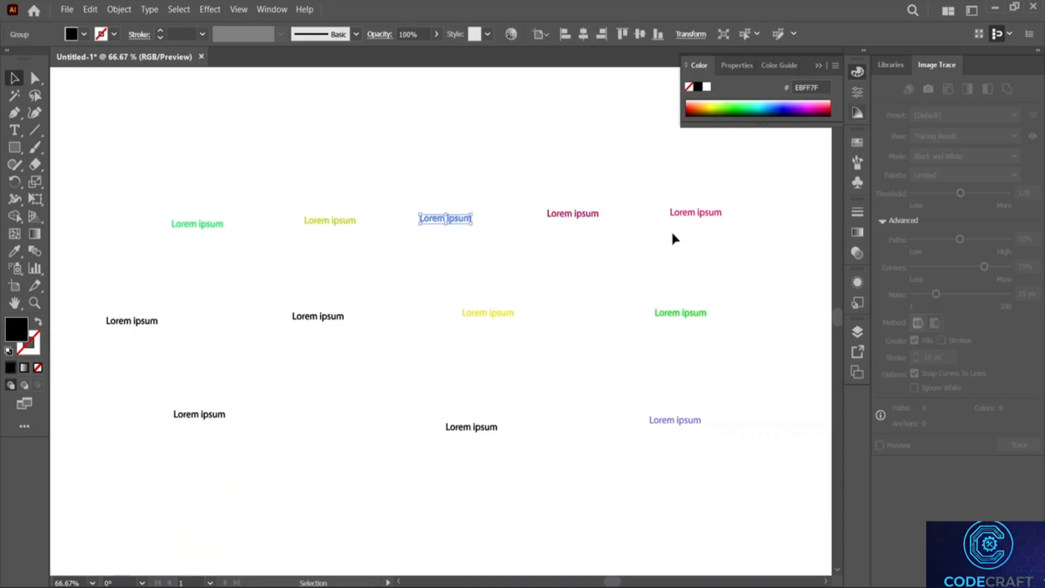
pyautogui.click(604, 269)
# - Select all the text objects, shift them slightly up, enlarge them together and deselect
pyautogui.moveTo(145, 194); pyautogui.dragTo(733, 511)
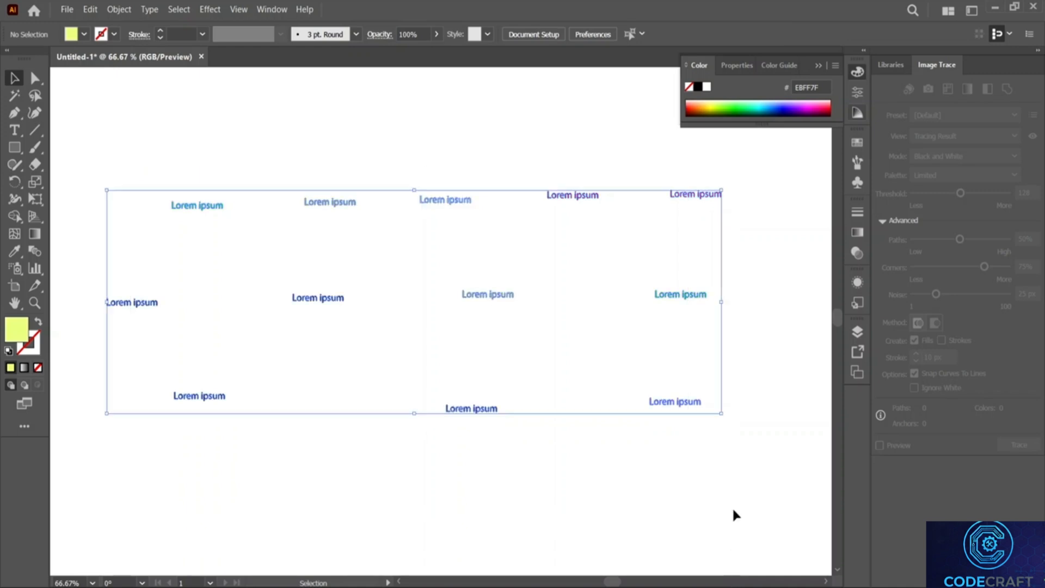
pyautogui.moveTo(721, 413); pyautogui.dragTo(802, 489)
pyautogui.click(693, 512)
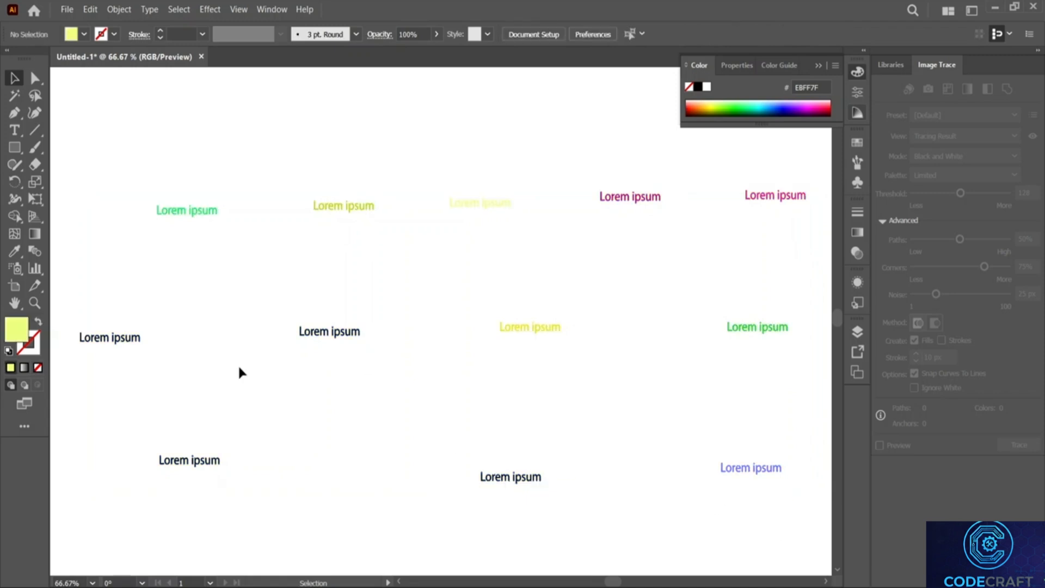
# - Sample the green top-row text with the Magic Wand and check the tool's fill colour tolerance in its options
pyautogui.click(14, 95)
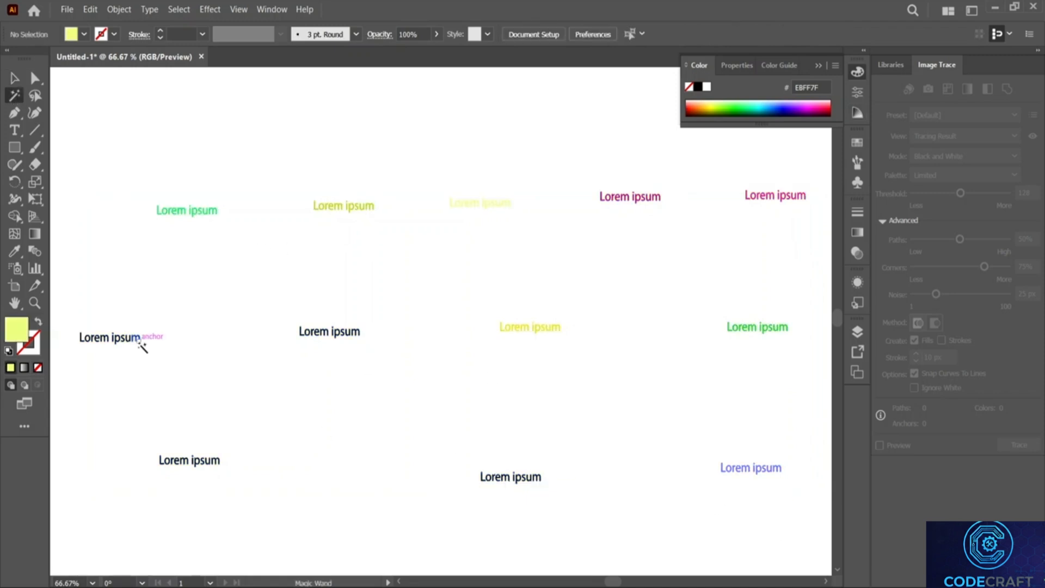
pyautogui.click(201, 217)
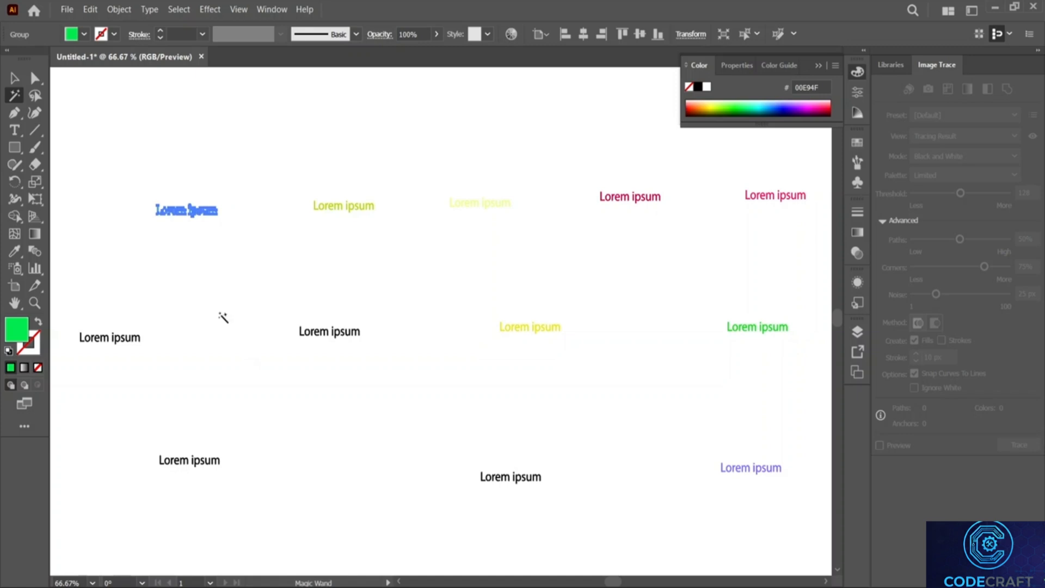
pyautogui.doubleClick(20, 100)
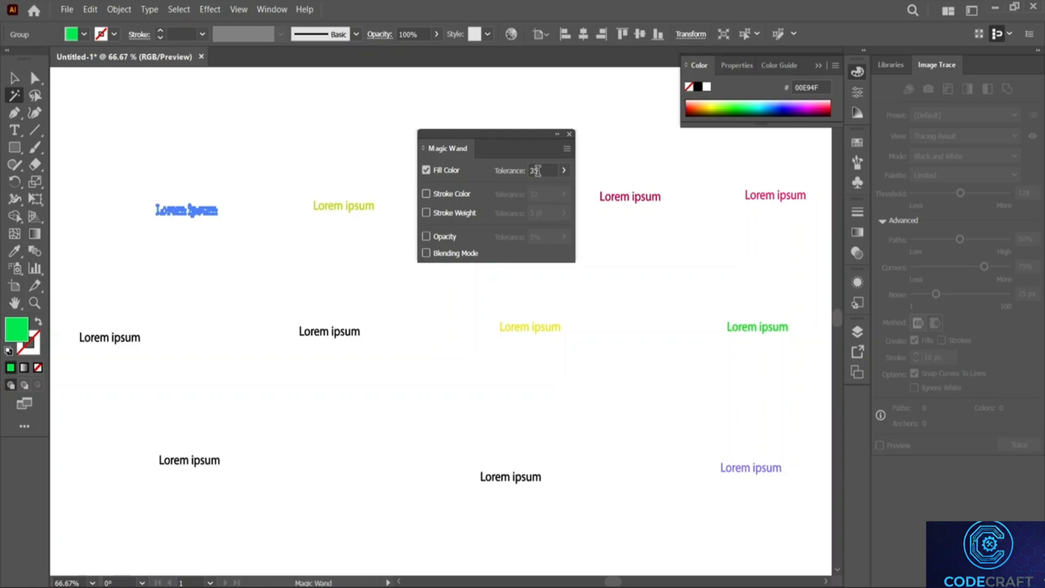
pyautogui.click(342, 266)
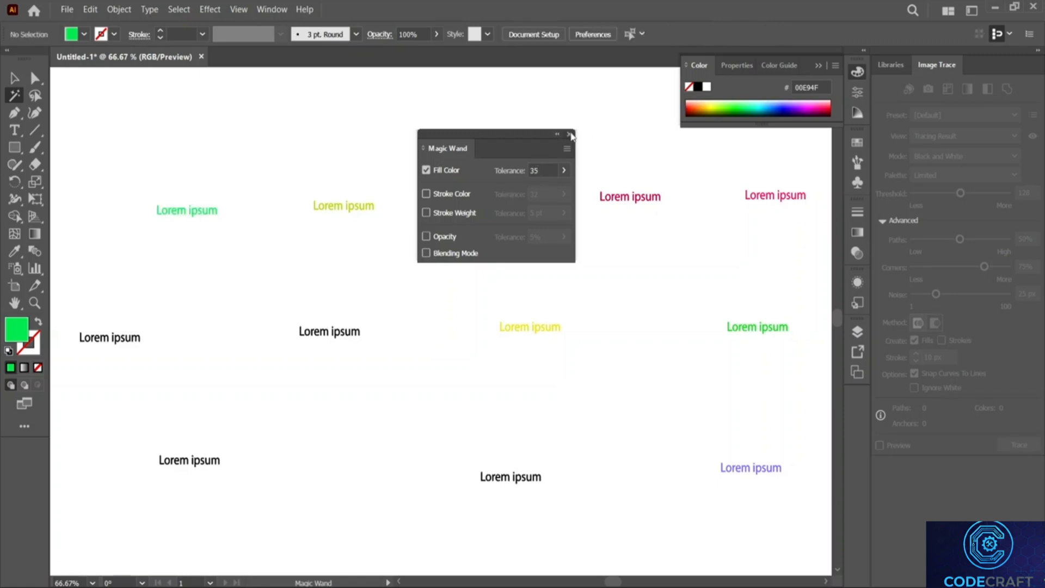
pyautogui.click(569, 134)
# - Sample the yellow texts with the Magic Wand, move the matching second-row yellow and top-row yellow-green texts together up and left, and deselect
pyautogui.click(472, 204)
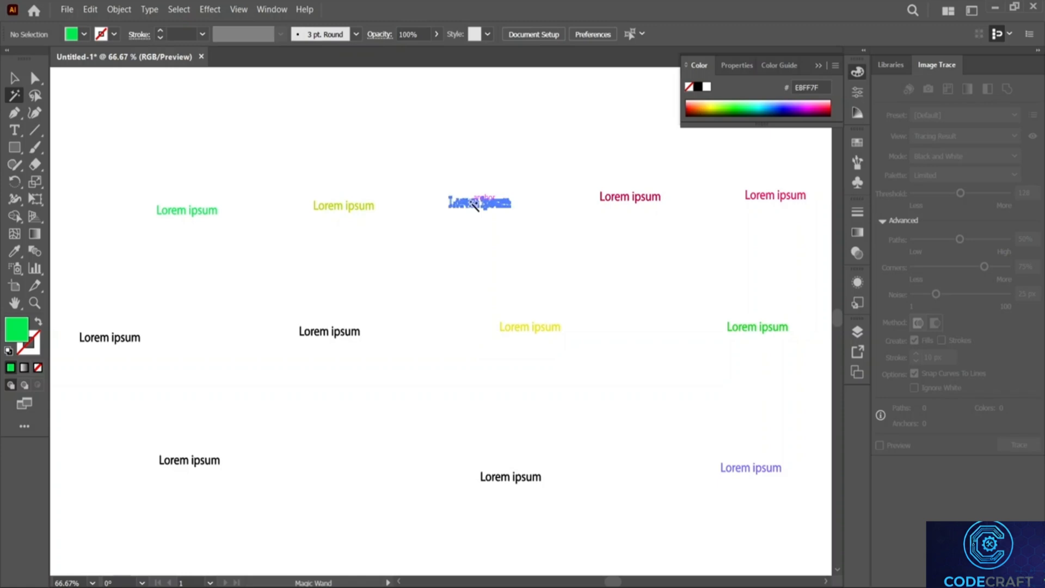
pyautogui.click(519, 339)
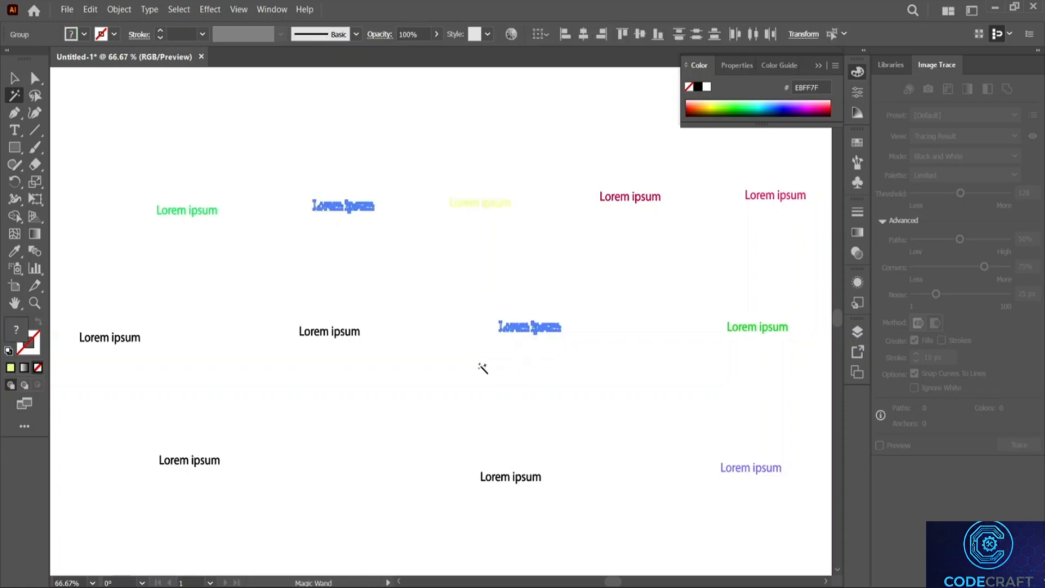
pyautogui.click(14, 80)
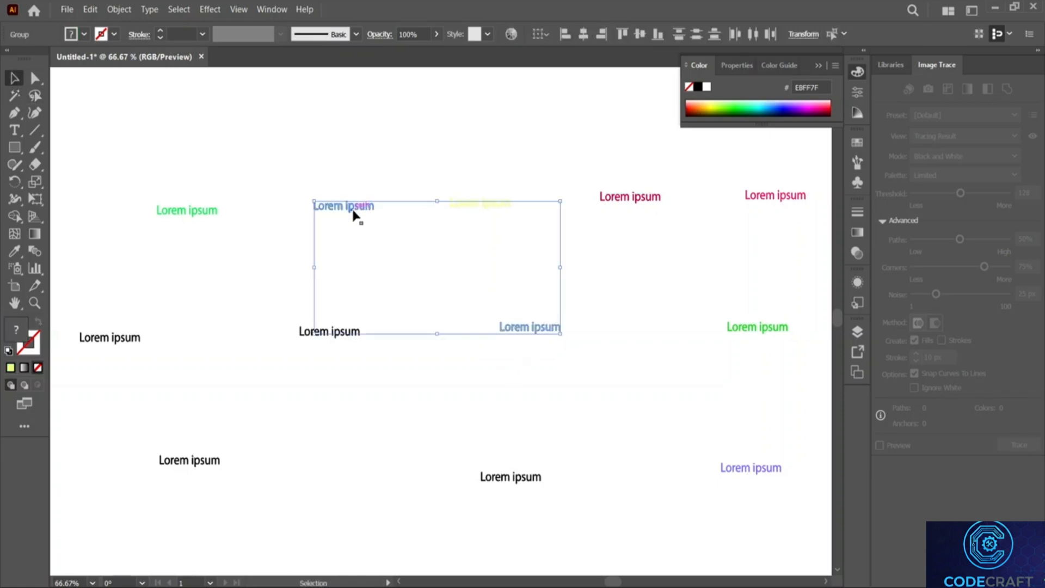
pyautogui.moveTo(352, 210); pyautogui.dragTo(224, 108)
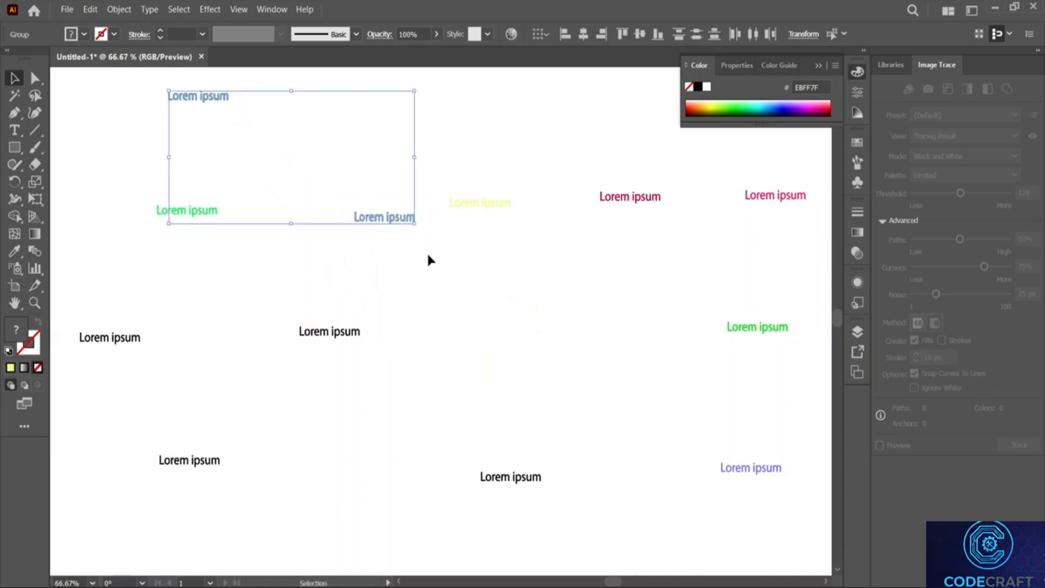
pyautogui.click(445, 270)
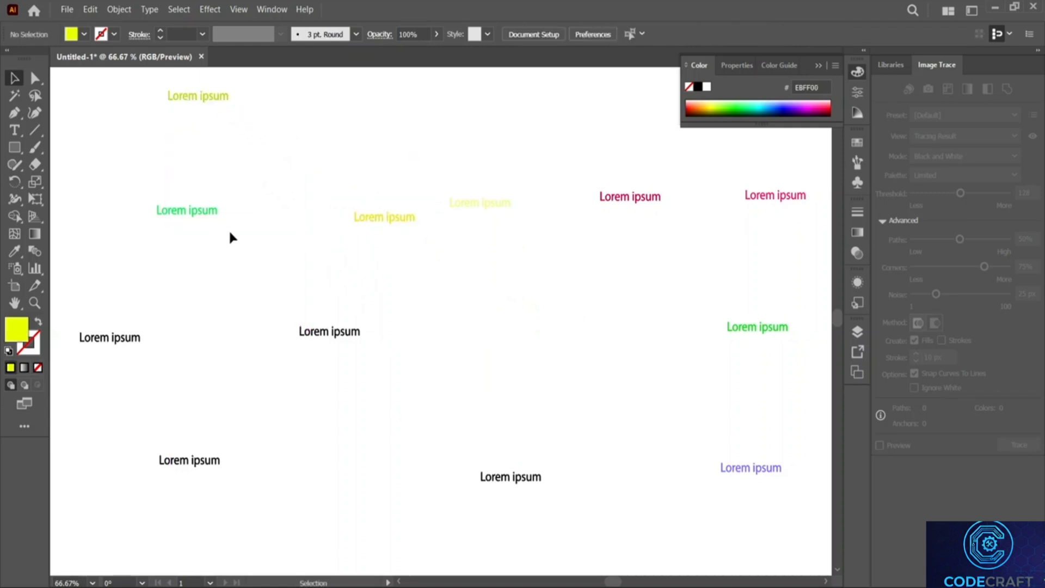
# - Select texts by fill colour with the Magic Wand, sampling a black, a crimson, a green and the violet text in turn
pyautogui.click(14, 95)
pyautogui.click(102, 338)
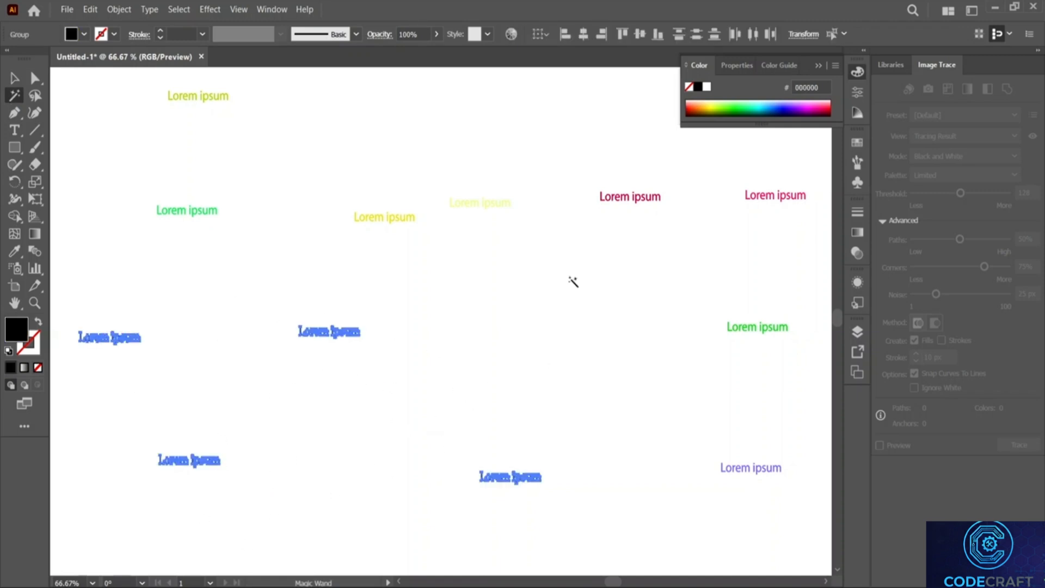
pyautogui.click(625, 205)
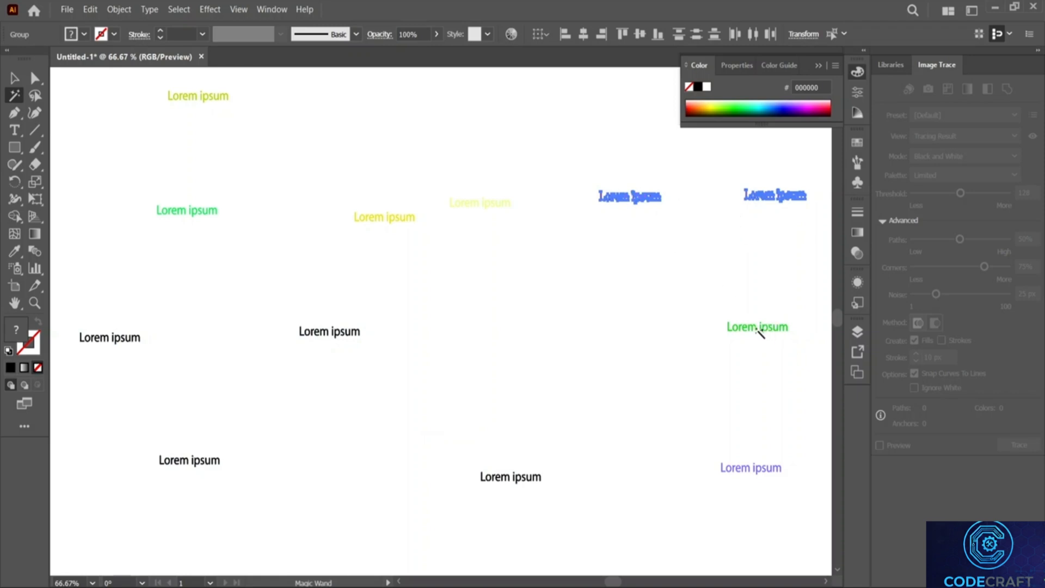
pyautogui.click(759, 332)
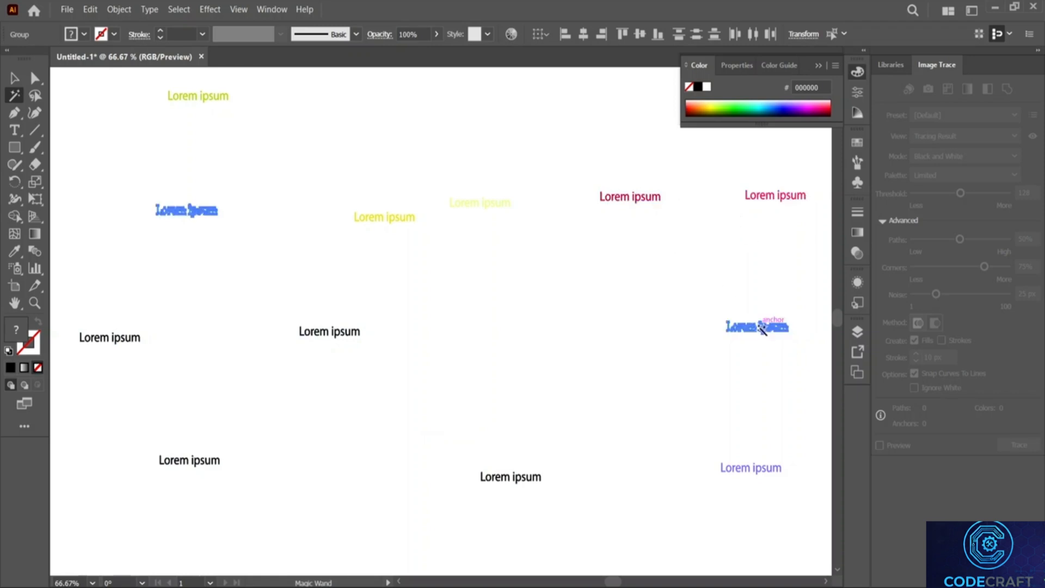
pyautogui.click(773, 471)
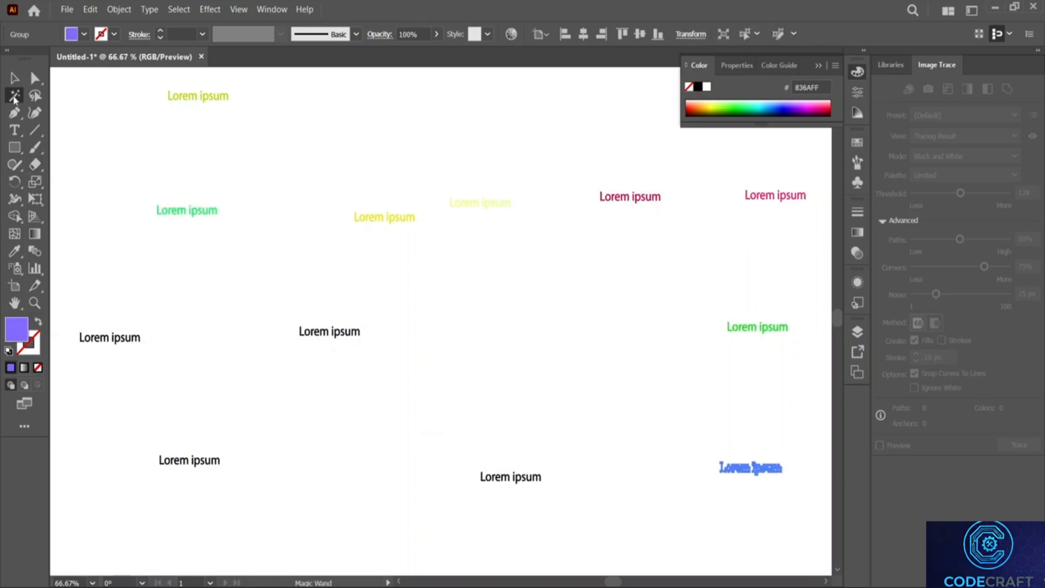
pyautogui.click(15, 79)
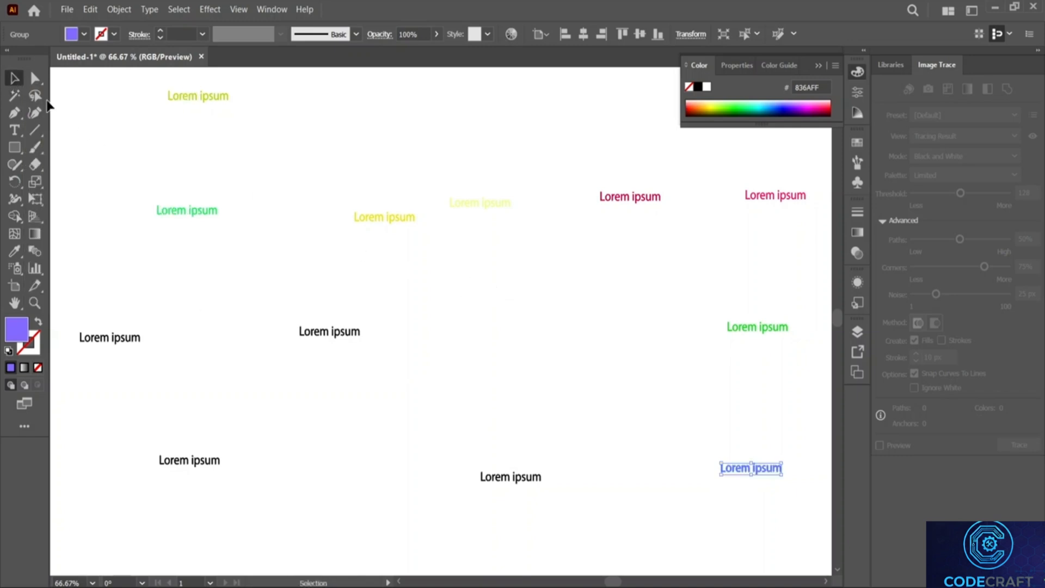
# - Lasso the green second-row text and move it slightly right and up
pyautogui.click(35, 95)
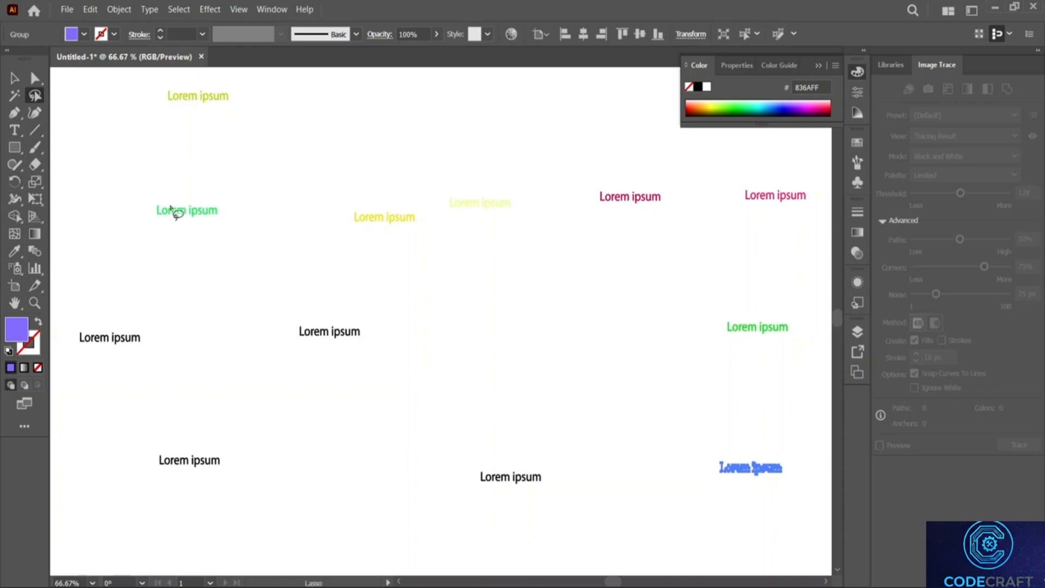
pyautogui.moveTo(154, 194)
pyautogui.mouseDown()
pyautogui.moveTo(227, 234)
pyautogui.moveTo(153, 226)
pyautogui.moveTo(155, 248)
pyautogui.moveTo(236, 221)
pyautogui.moveTo(199, 194)
pyautogui.moveTo(148, 195)
pyautogui.moveTo(189, 218)
pyautogui.moveTo(205, 163)
pyautogui.moveTo(202, 248)
pyautogui.moveTo(227, 218)
pyautogui.mouseUp()
pyautogui.click(14, 79)
# - Lasso groups of the coloured texts across the canvas, including the yellow, pale yellow and crimson second-row texts together, and clear the selection
pyautogui.click(36, 96)
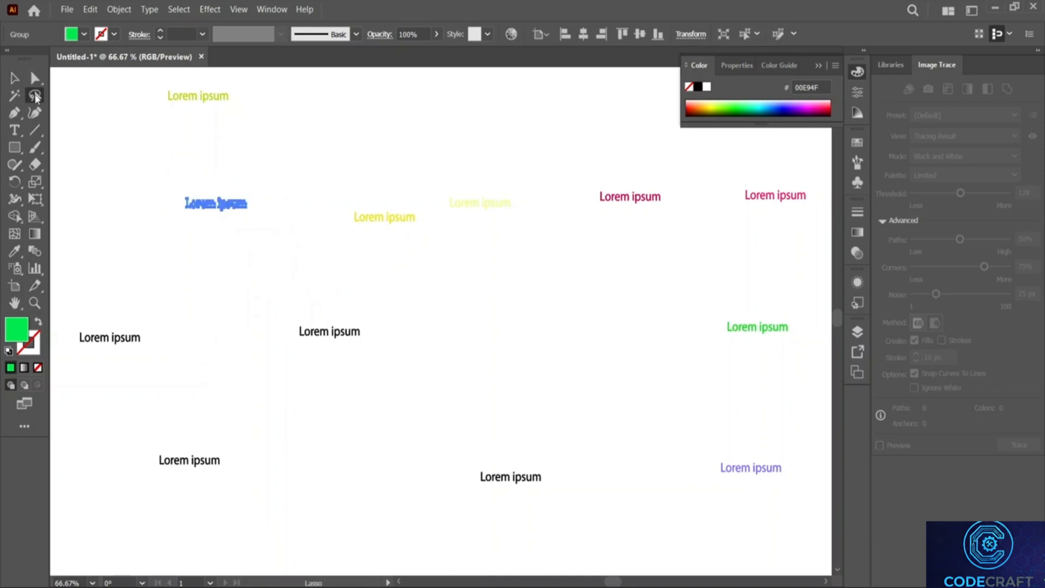
pyautogui.moveTo(166, 71)
pyautogui.mouseDown()
pyautogui.moveTo(165, 115)
pyautogui.moveTo(273, 124)
pyautogui.moveTo(203, 64)
pyautogui.moveTo(147, 91)
pyautogui.moveTo(165, 147)
pyautogui.mouseUp()
pyautogui.moveTo(339, 237)
pyautogui.mouseDown()
pyautogui.moveTo(390, 299)
pyautogui.moveTo(570, 288)
pyautogui.moveTo(696, 255)
pyautogui.moveTo(338, 242)
pyautogui.mouseUp()
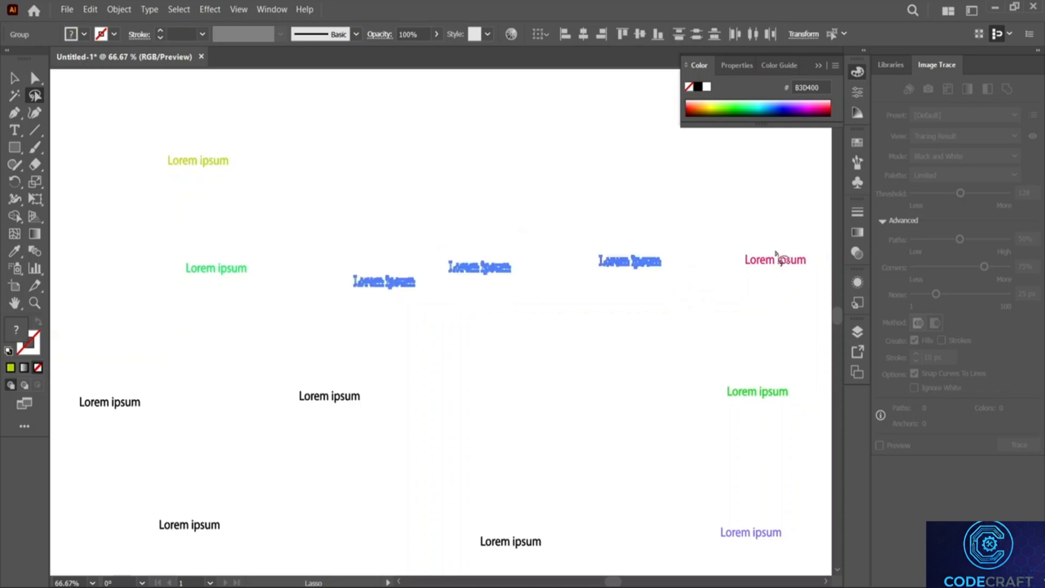
pyautogui.moveTo(697, 289)
pyautogui.mouseDown()
pyautogui.moveTo(728, 493)
pyautogui.moveTo(722, 542)
pyautogui.moveTo(758, 569)
pyautogui.moveTo(830, 504)
pyautogui.moveTo(779, 252)
pyautogui.moveTo(715, 250)
pyautogui.mouseUp()
pyautogui.click(431, 390)
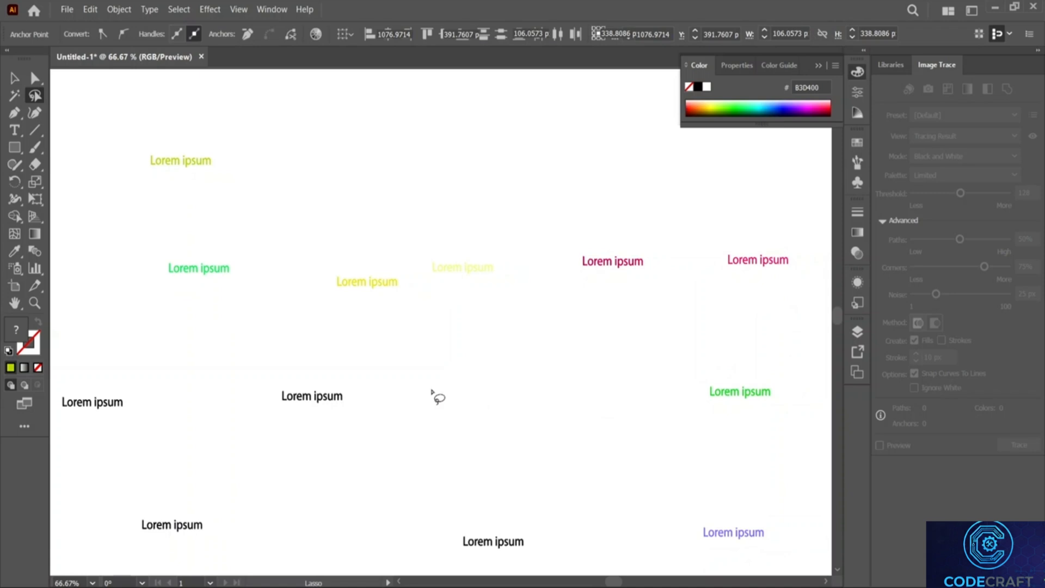
# - Practise freehand selections around the black texts with the Lasso, ending with the second black text of the third row
pyautogui.moveTo(267, 377)
pyautogui.mouseDown()
pyautogui.moveTo(508, 572)
pyautogui.moveTo(533, 499)
pyautogui.moveTo(348, 351)
pyautogui.moveTo(269, 378)
pyautogui.moveTo(206, 355)
pyautogui.moveTo(102, 374)
pyautogui.moveTo(63, 406)
pyautogui.moveTo(87, 435)
pyautogui.moveTo(162, 408)
pyautogui.moveTo(165, 340)
pyautogui.mouseUp()
pyautogui.moveTo(141, 491)
pyautogui.mouseDown()
pyautogui.moveTo(174, 545)
pyautogui.moveTo(271, 510)
pyautogui.moveTo(343, 367)
pyautogui.moveTo(328, 368)
pyautogui.moveTo(259, 483)
pyautogui.moveTo(169, 536)
pyautogui.mouseUp()
pyautogui.click(381, 423)
pyautogui.moveTo(403, 397)
pyautogui.mouseDown()
pyautogui.moveTo(268, 401)
pyautogui.moveTo(387, 405)
pyautogui.moveTo(247, 399)
pyautogui.moveTo(419, 412)
pyautogui.moveTo(265, 400)
pyautogui.mouseUp()
pyautogui.moveTo(363, 402); pyautogui.dragTo(245, 412)
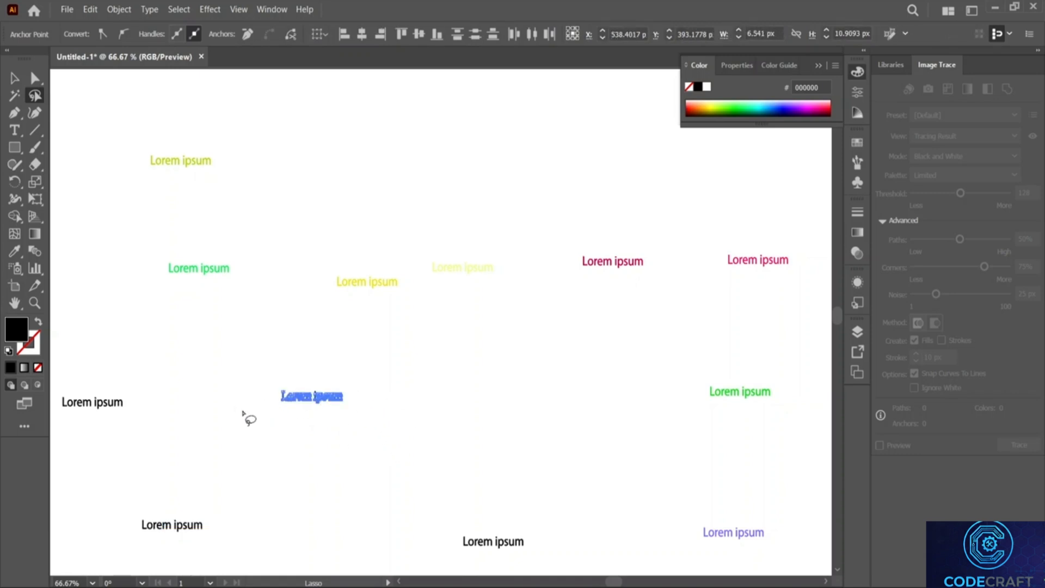
# - Try to move the lassoed part of the third row's second black text down and right, and undo the move
pyautogui.press('v')
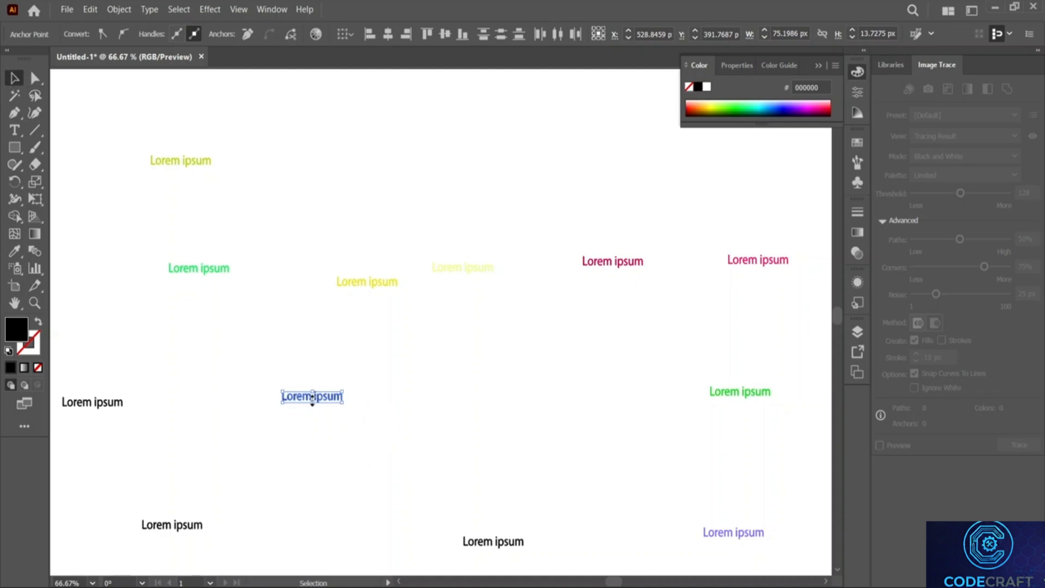
pyautogui.moveTo(303, 396); pyautogui.dragTo(340, 426)
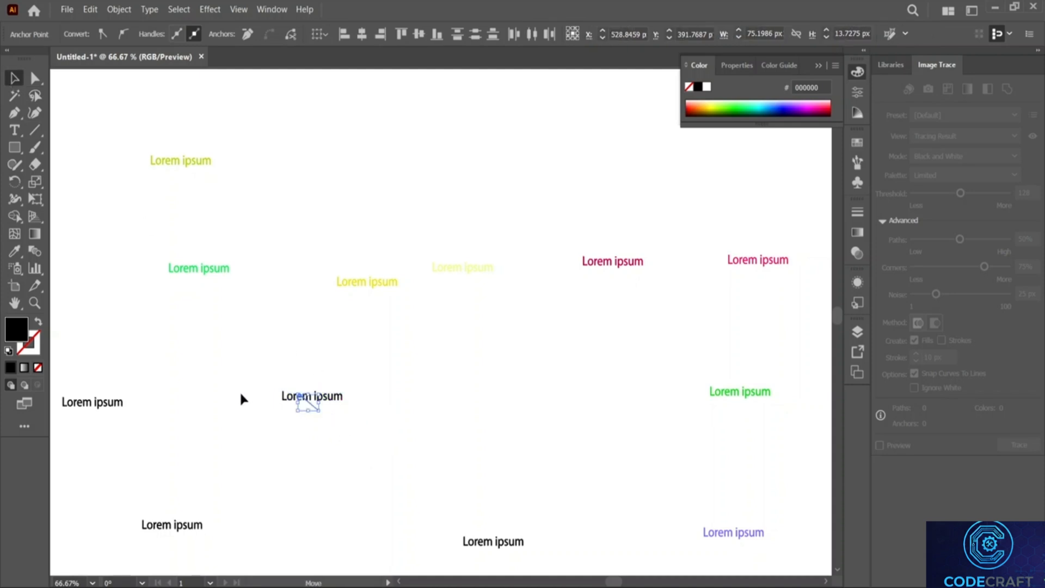
pyautogui.hotkey('ctrl', 'z')
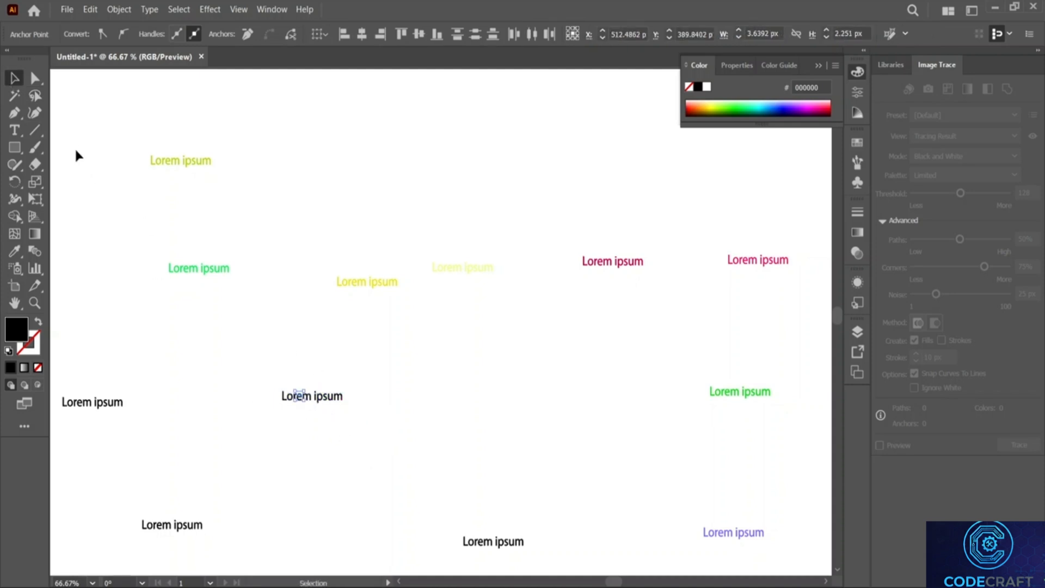
# - Lasso only the "em ipsum" part of the third row's second black text, move it right to stretch the connected letter, and deselect
pyautogui.click(35, 96)
pyautogui.moveTo(308, 367)
pyautogui.mouseDown()
pyautogui.moveTo(349, 434)
pyautogui.moveTo(310, 380)
pyautogui.moveTo(275, 396)
pyautogui.mouseUp()
pyautogui.press('v')
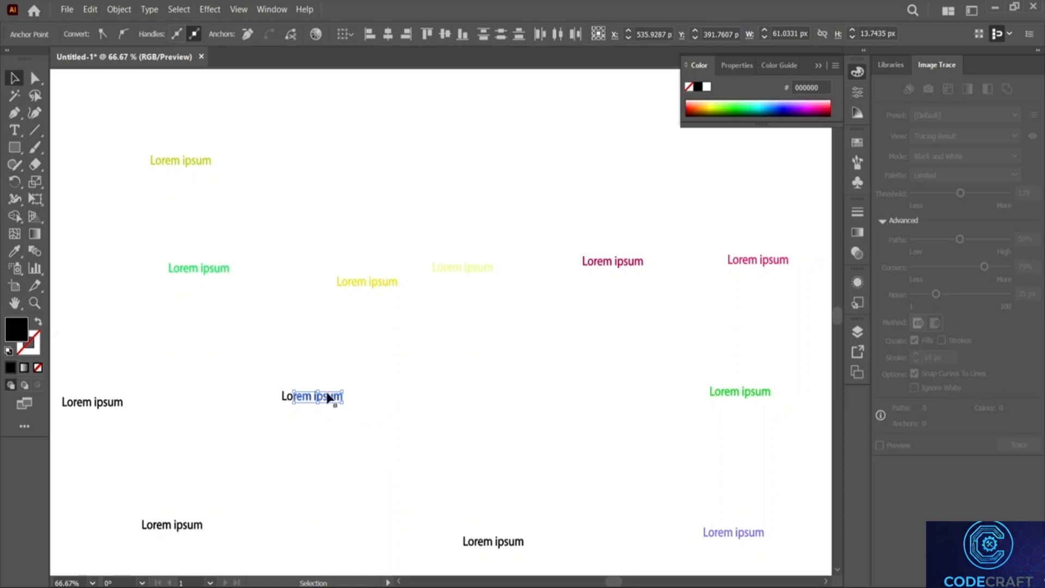
pyautogui.moveTo(333, 397); pyautogui.dragTo(492, 396)
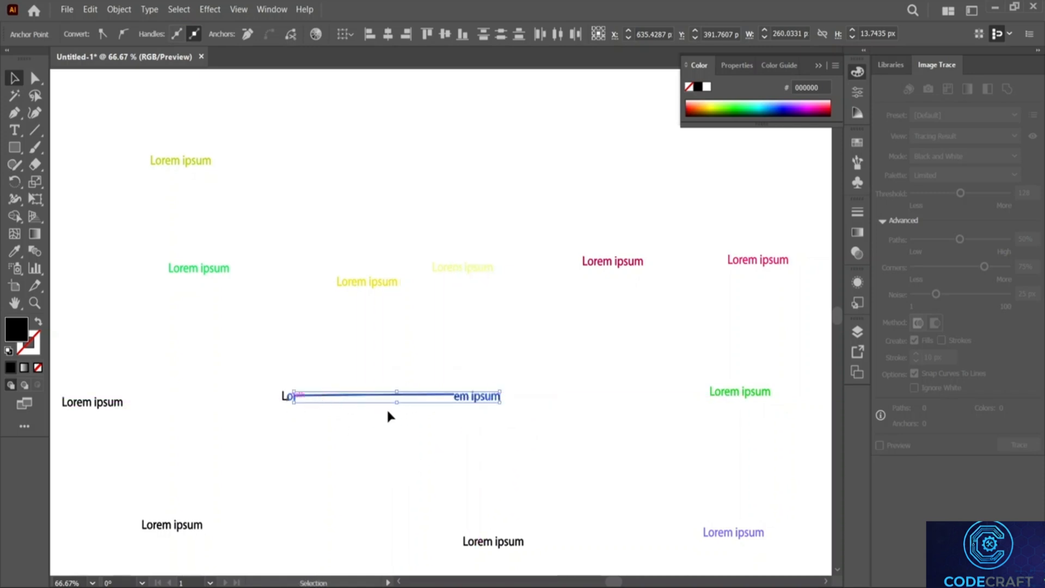
pyautogui.click(337, 440)
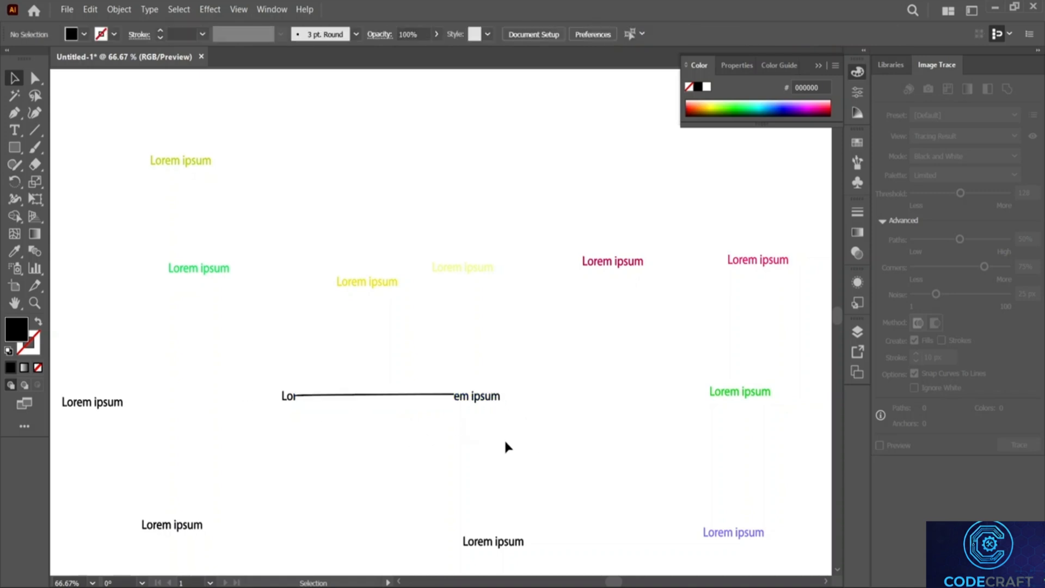
# - Lasso the whole yellow second-row text, move it right and down below the first crimson text, and deselect
pyautogui.click(35, 95)
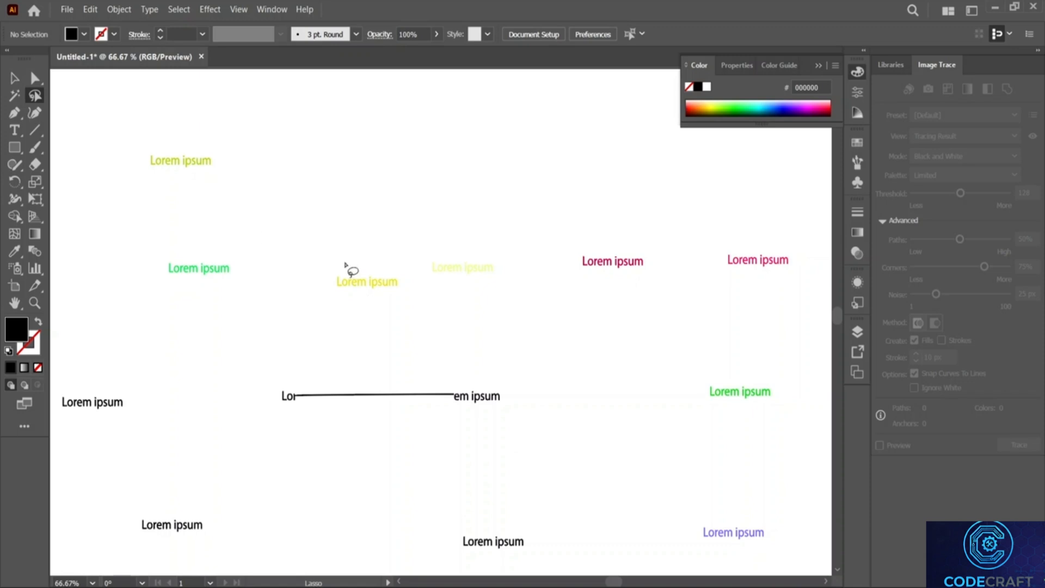
pyautogui.moveTo(337, 257)
pyautogui.mouseDown()
pyautogui.moveTo(335, 282)
pyautogui.moveTo(376, 317)
pyautogui.moveTo(415, 287)
pyautogui.moveTo(392, 257)
pyautogui.moveTo(334, 268)
pyautogui.mouseUp()
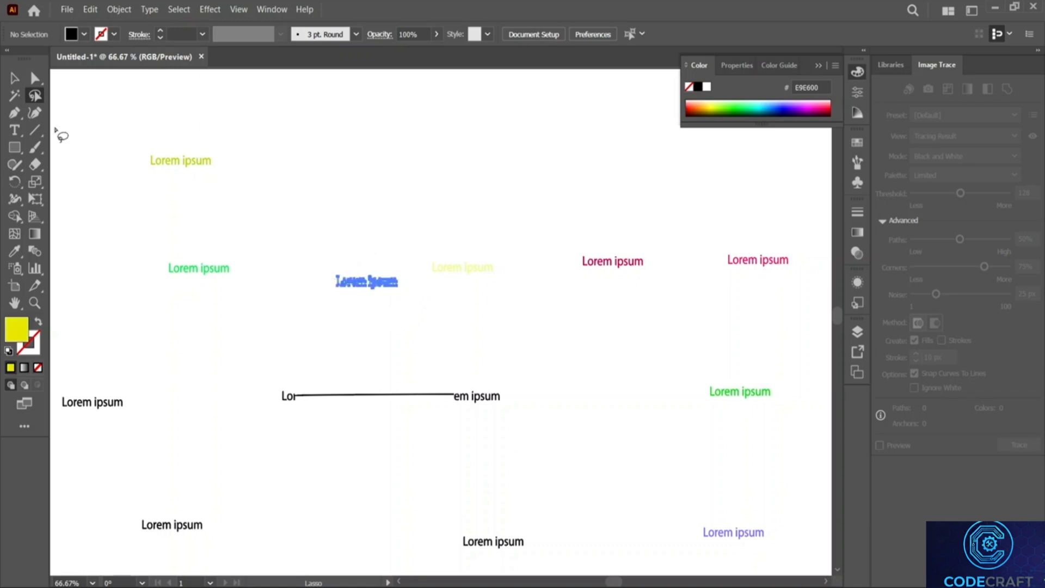
pyautogui.press('v')
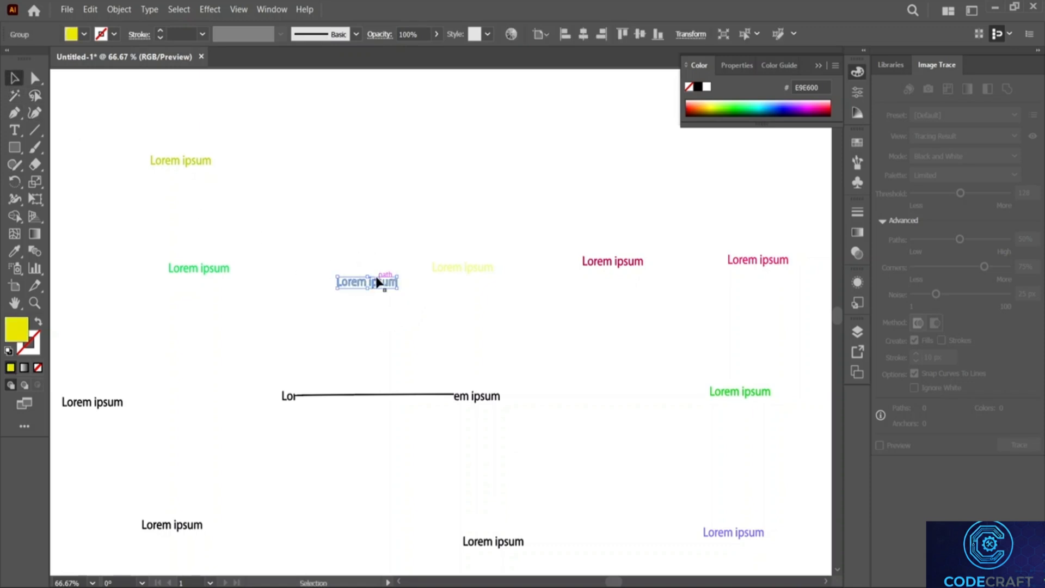
pyautogui.moveTo(387, 282); pyautogui.dragTo(622, 331)
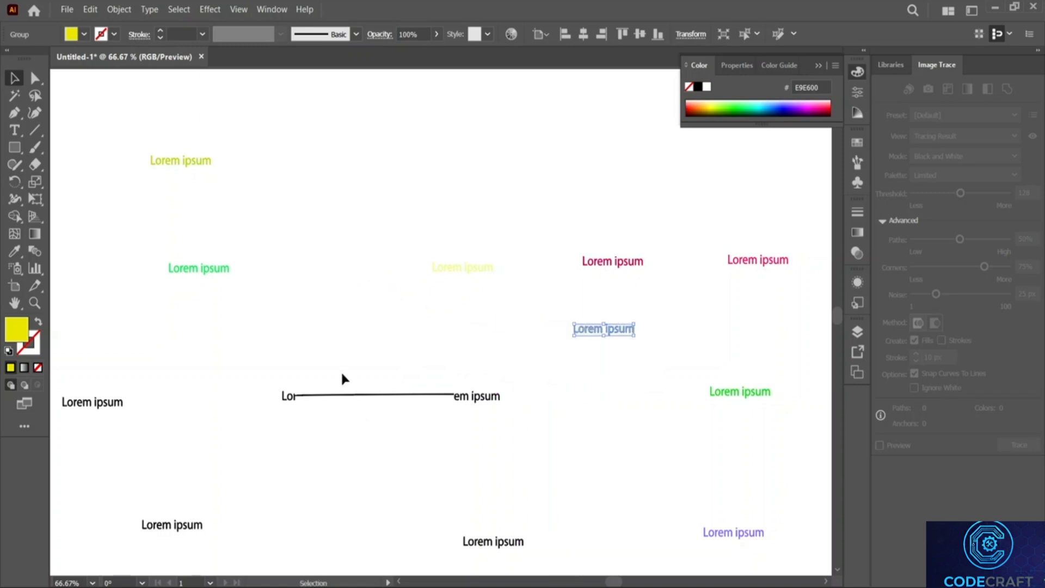
pyautogui.click(439, 408)
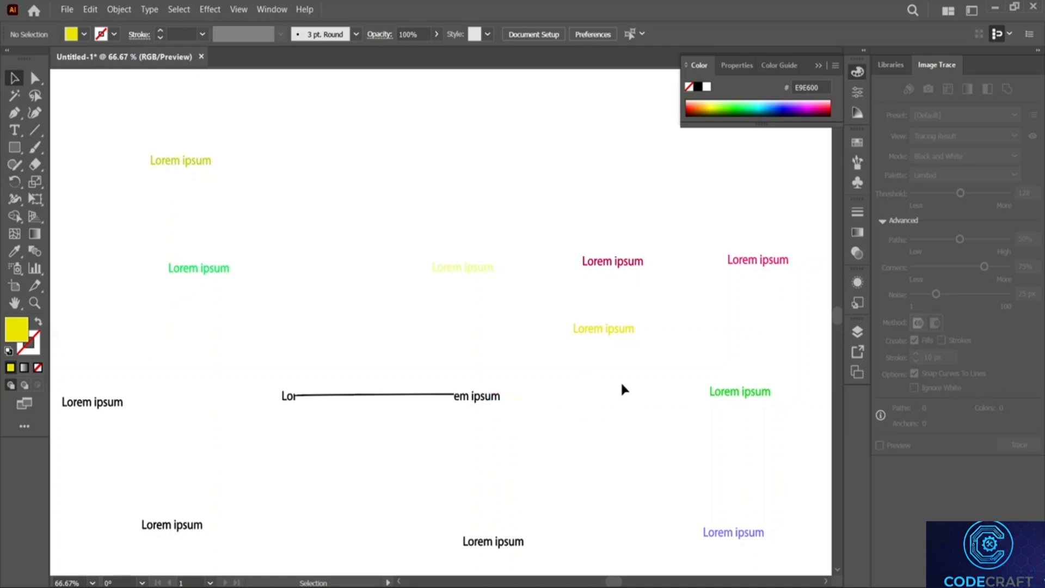
# - Lasso the crimson, yellow, green and violet texts on the right together, and sample yellow-green, pale yellow, green, violet and black texts with the Magic Wand
pyautogui.click(35, 95)
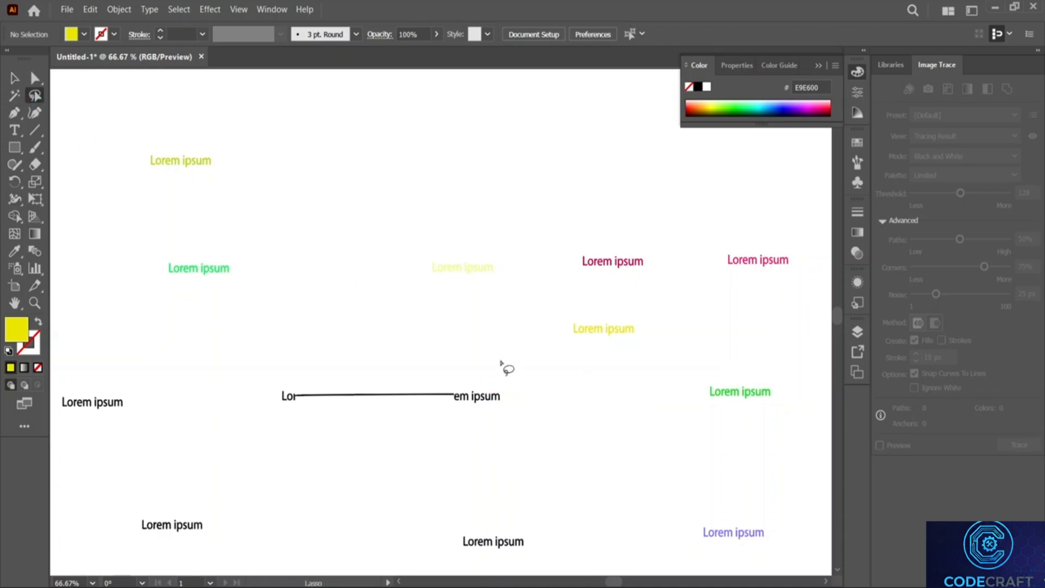
pyautogui.moveTo(542, 237)
pyautogui.mouseDown()
pyautogui.moveTo(566, 406)
pyautogui.moveTo(688, 548)
pyautogui.moveTo(816, 380)
pyautogui.moveTo(712, 241)
pyautogui.moveTo(537, 261)
pyautogui.moveTo(542, 242)
pyautogui.mouseUp()
pyautogui.click(14, 95)
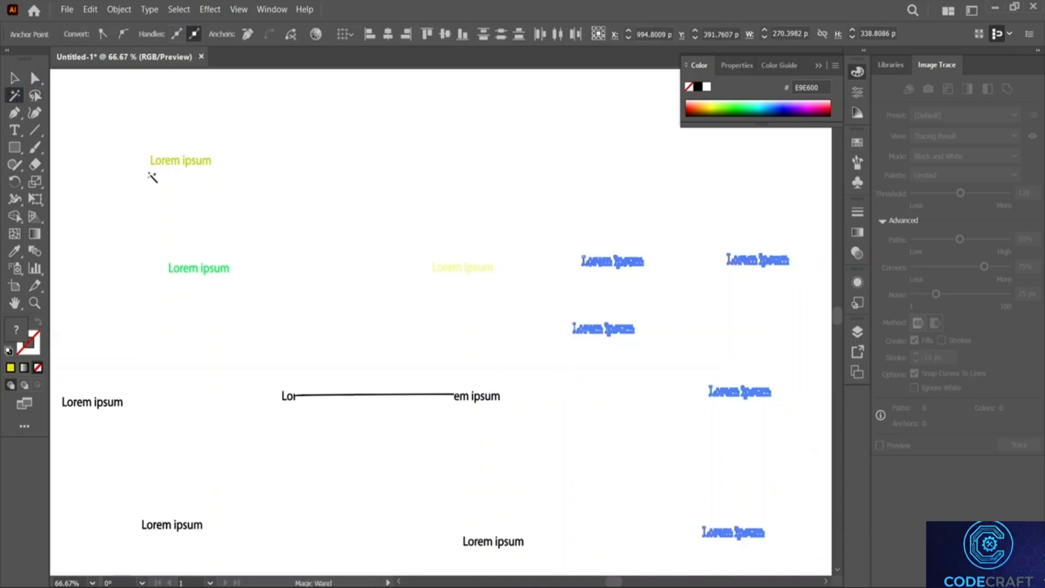
pyautogui.click(173, 162)
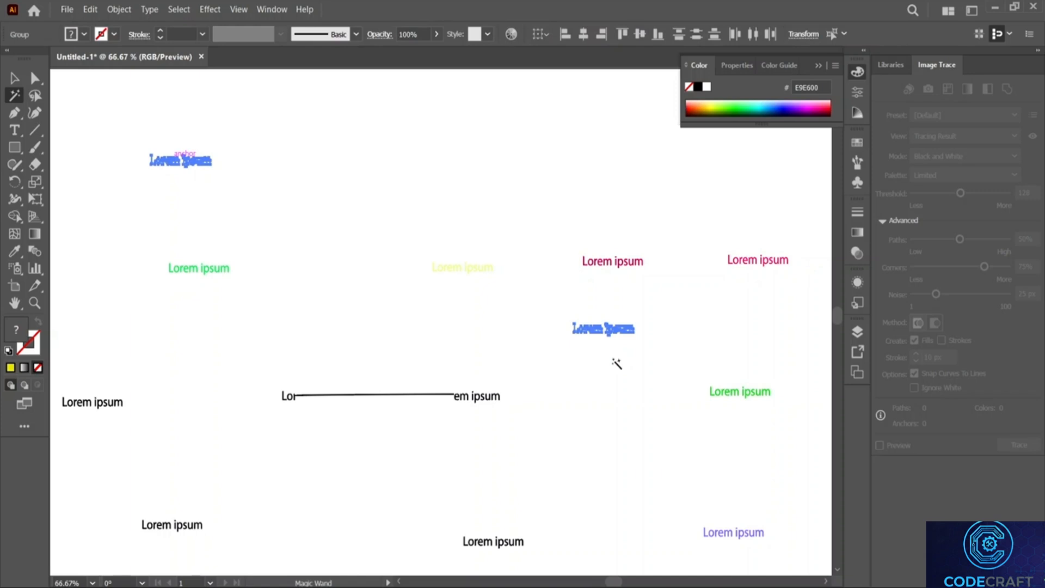
pyautogui.click(469, 264)
pyautogui.click(765, 393)
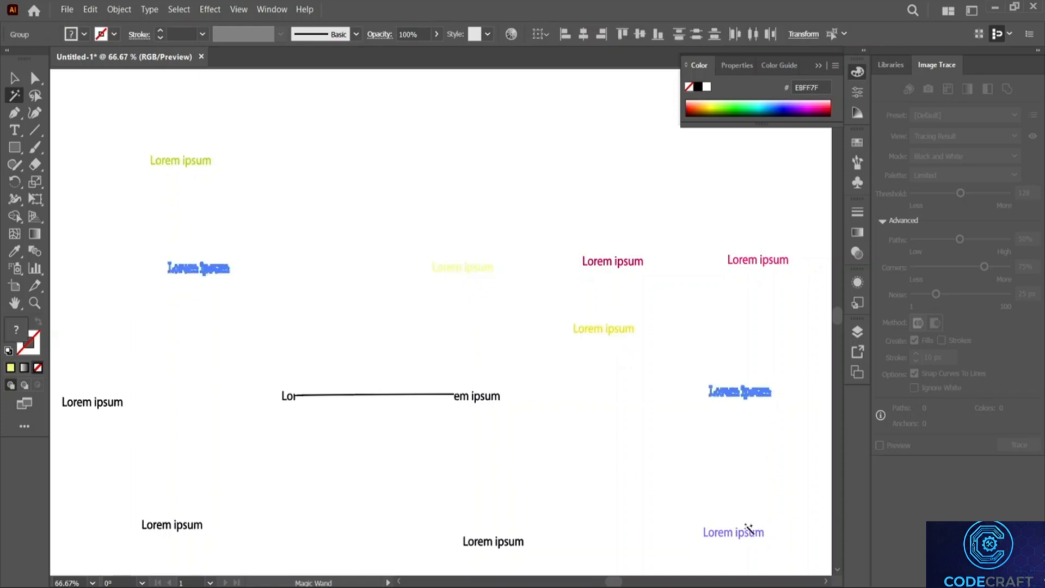
pyautogui.click(750, 531)
pyautogui.click(486, 542)
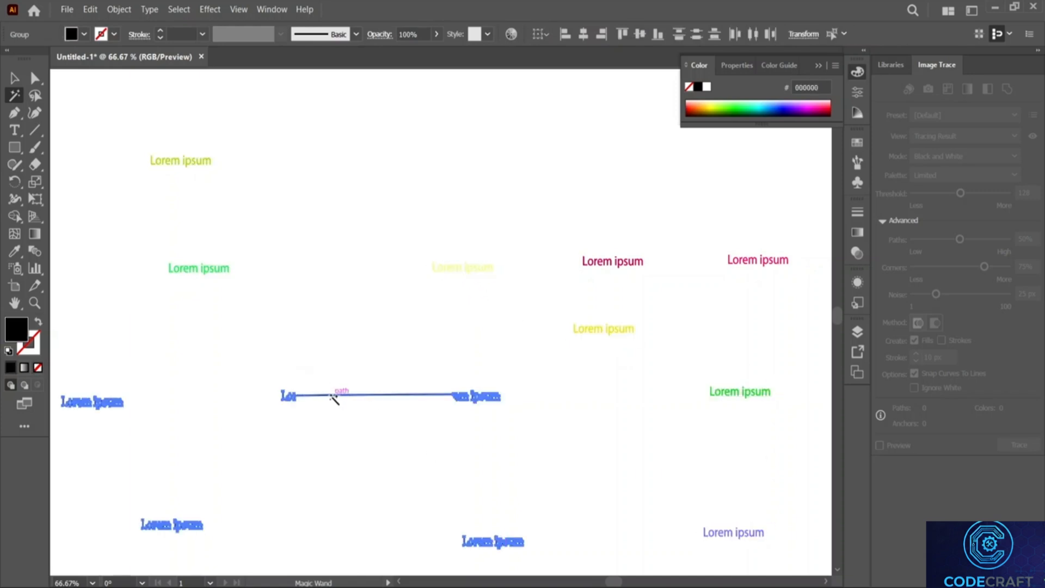